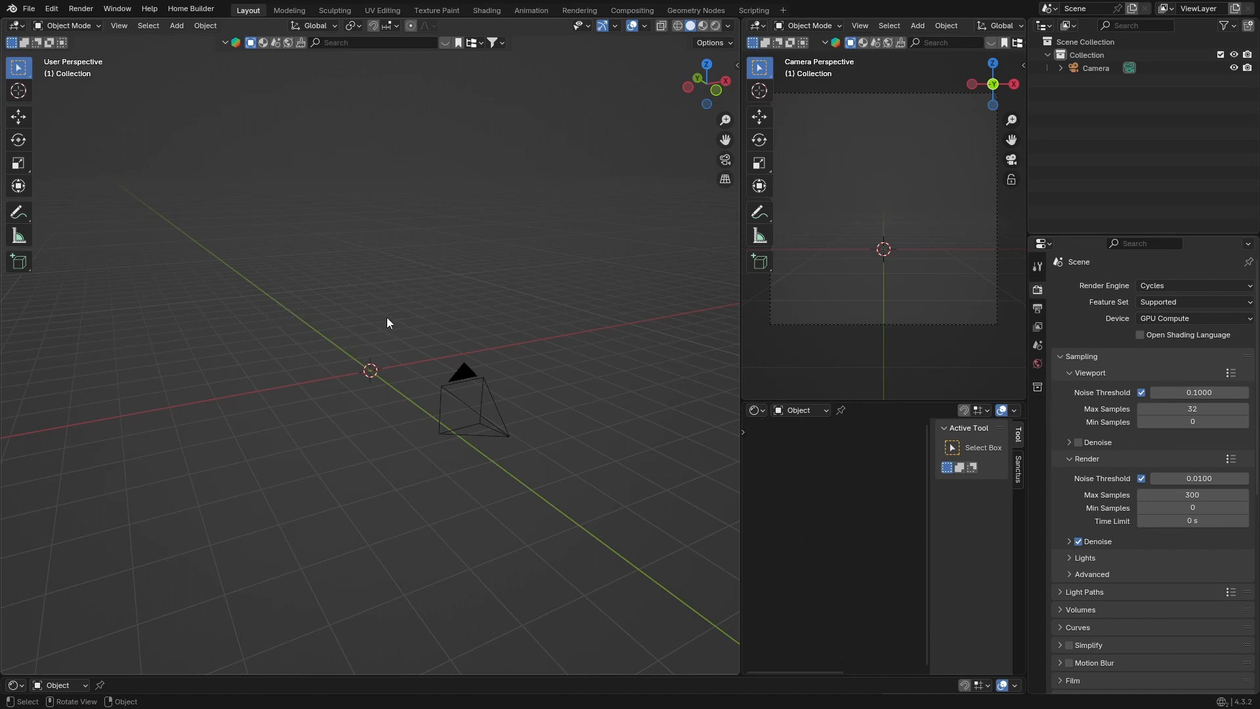
# Step: Place the Television_01 model from the asset library near the scene origin
pyautogui.click(29, 9)
pyautogui.click(17, 685)
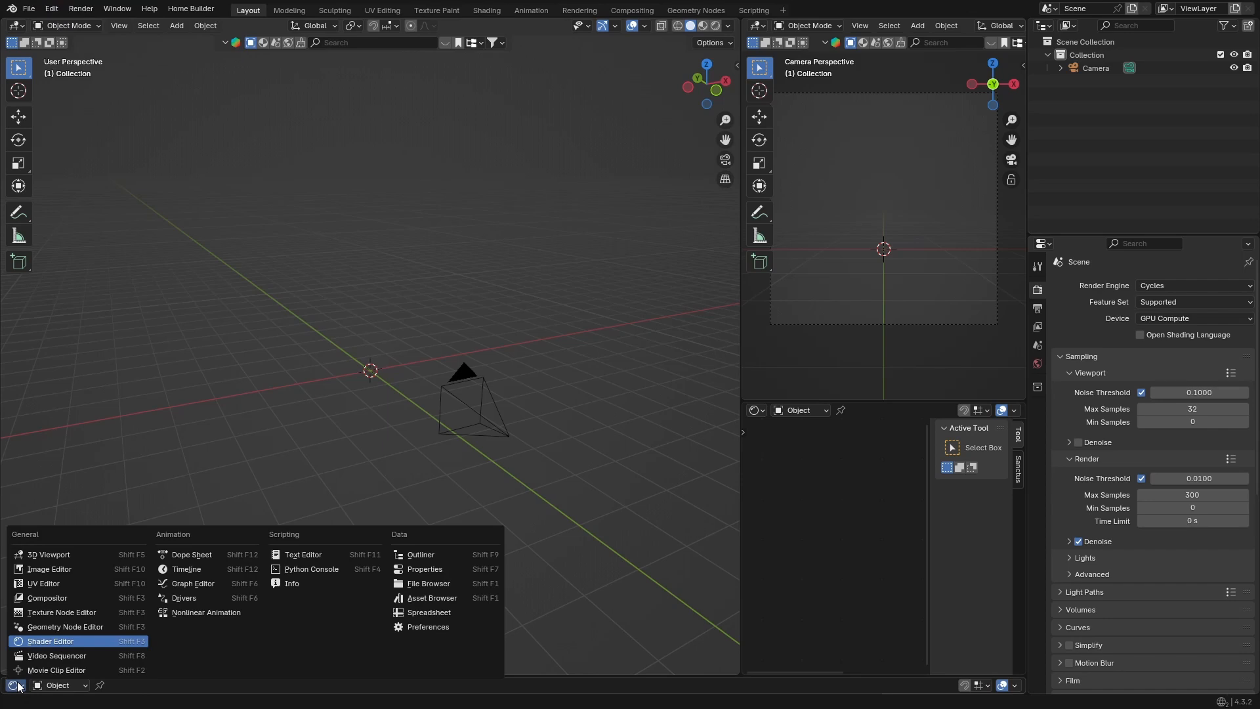
pyautogui.click(430, 598)
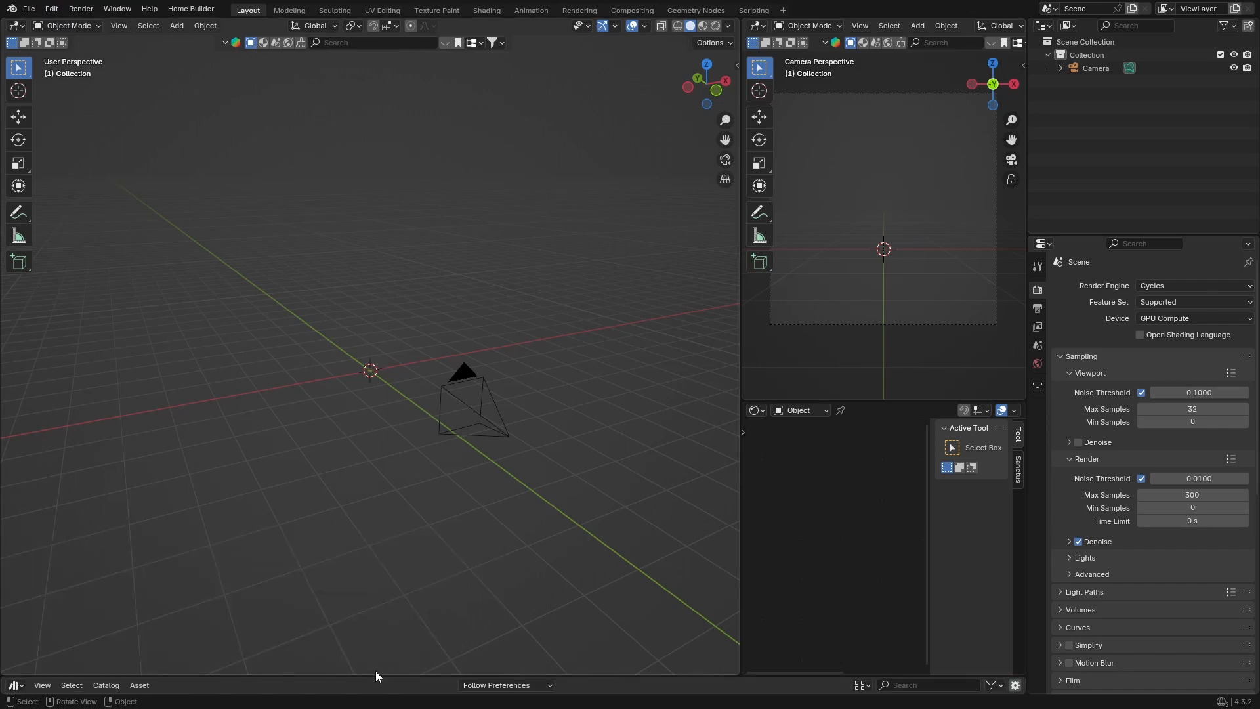
pyautogui.moveTo(376, 676); pyautogui.dragTo(377, 418)
pyautogui.moveTo(548, 515); pyautogui.dragTo(371, 243)
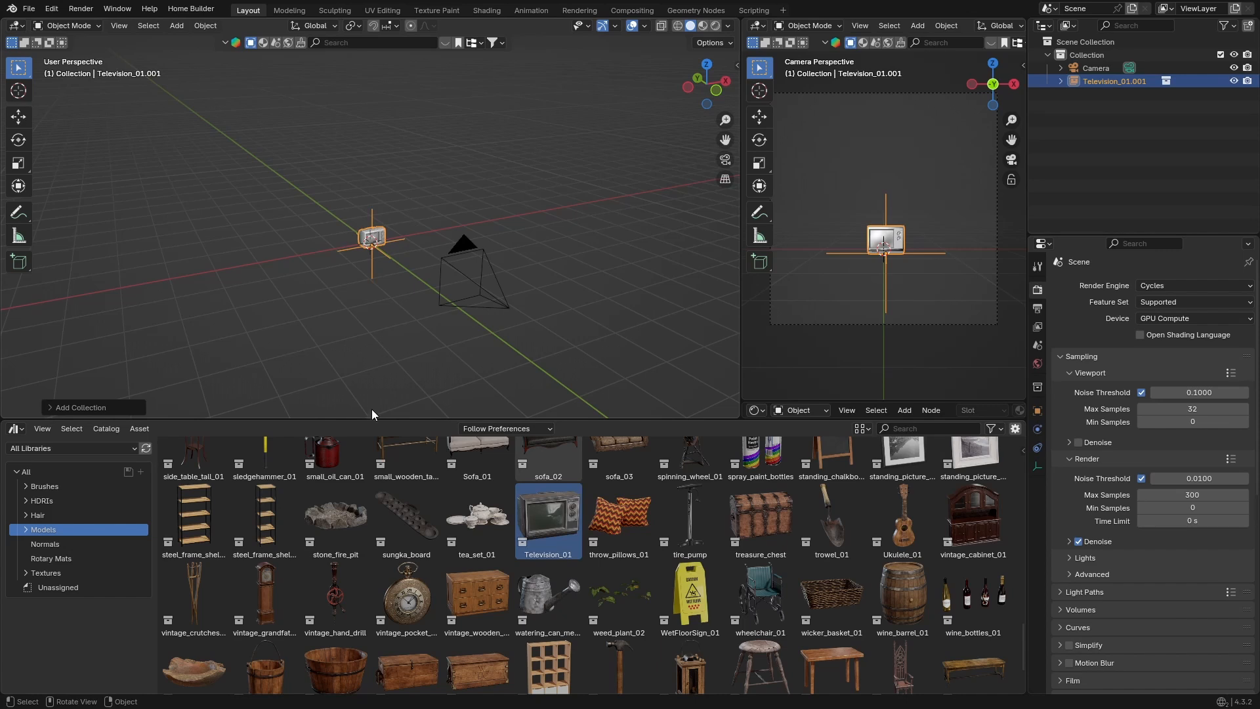
pyautogui.moveTo(372, 420); pyautogui.dragTo(351, 676)
# Step: Scale the television up to several times its size and show the main viewport with rendered shading
pyautogui.press('s')
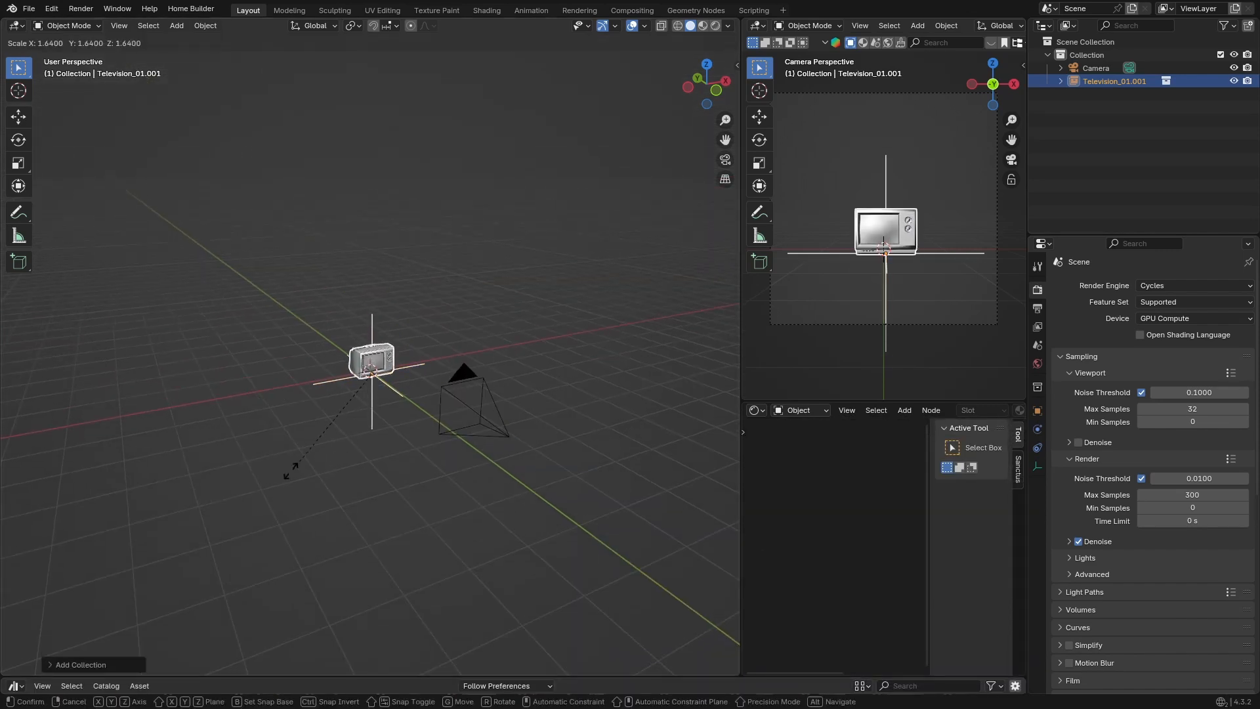
pyautogui.click(115, 534)
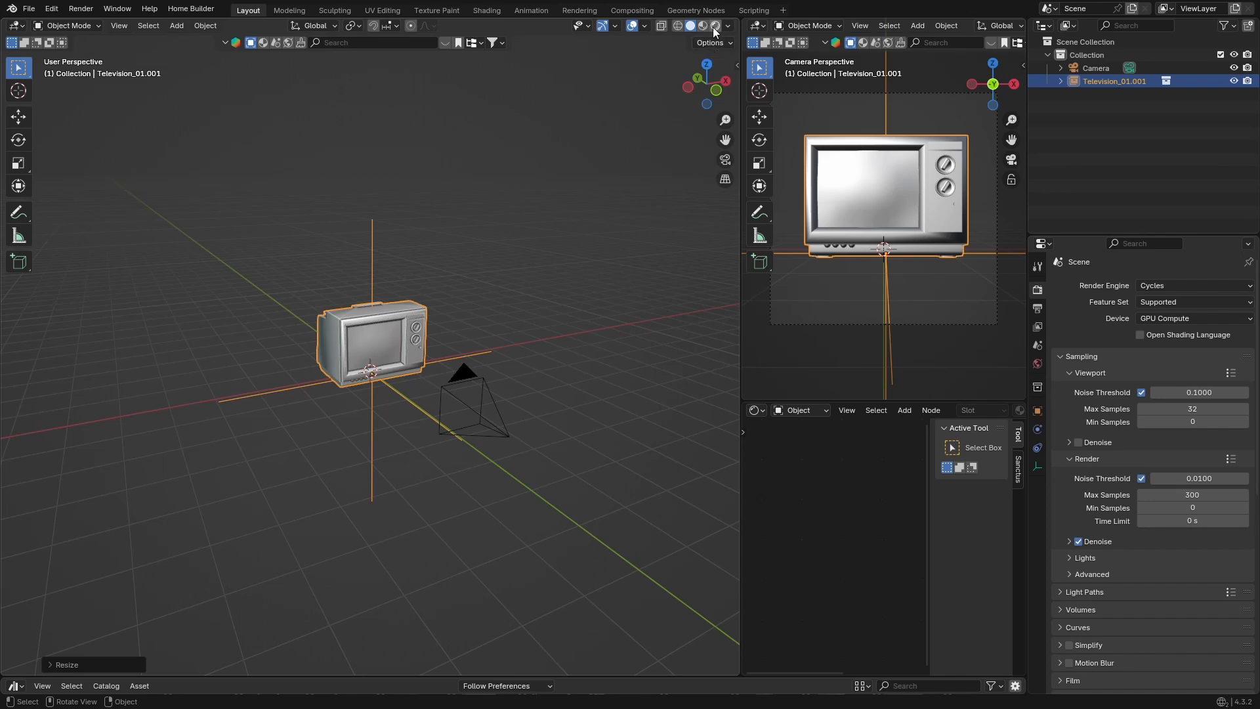
pyautogui.press('z')
pyautogui.click(521, 248)
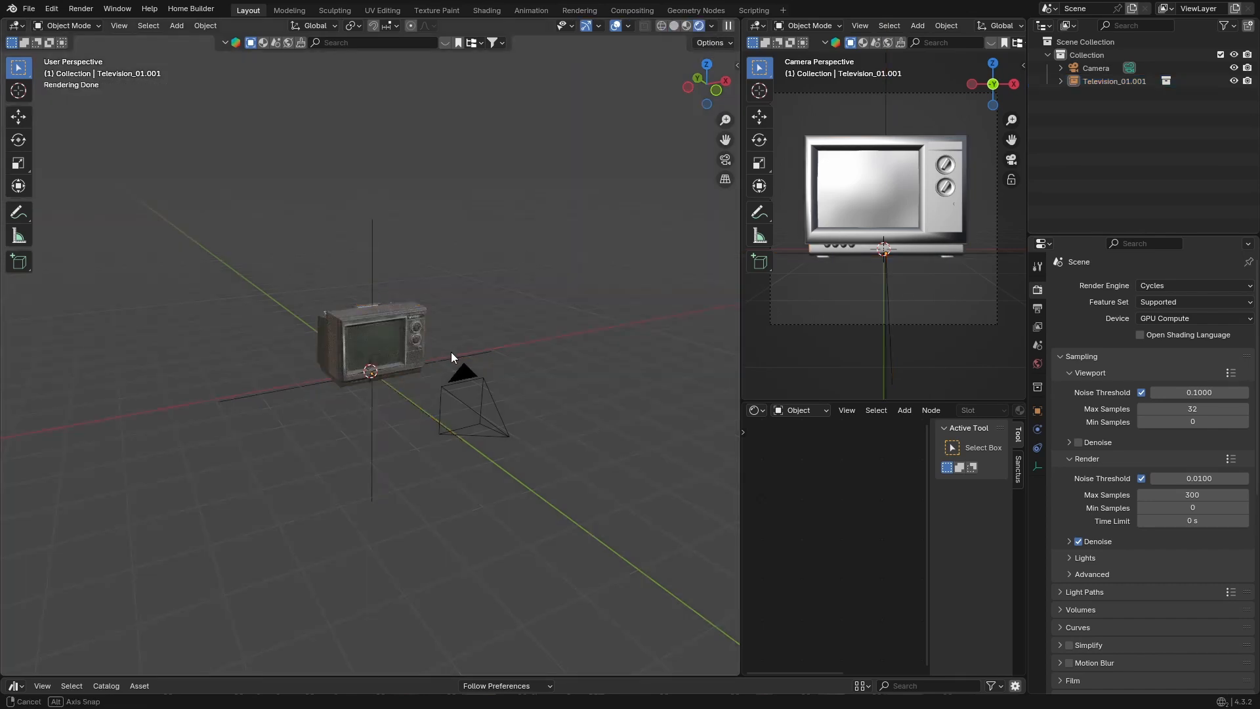
# Step: Delete the camera standing in front of the television
pyautogui.moveTo(451, 352)
pyautogui.mouseDown(button='middle')
pyautogui.moveTo(367, 344)
pyautogui.moveTo(393, 340)
pyautogui.mouseUp(button='middle')
pyautogui.click(357, 369)
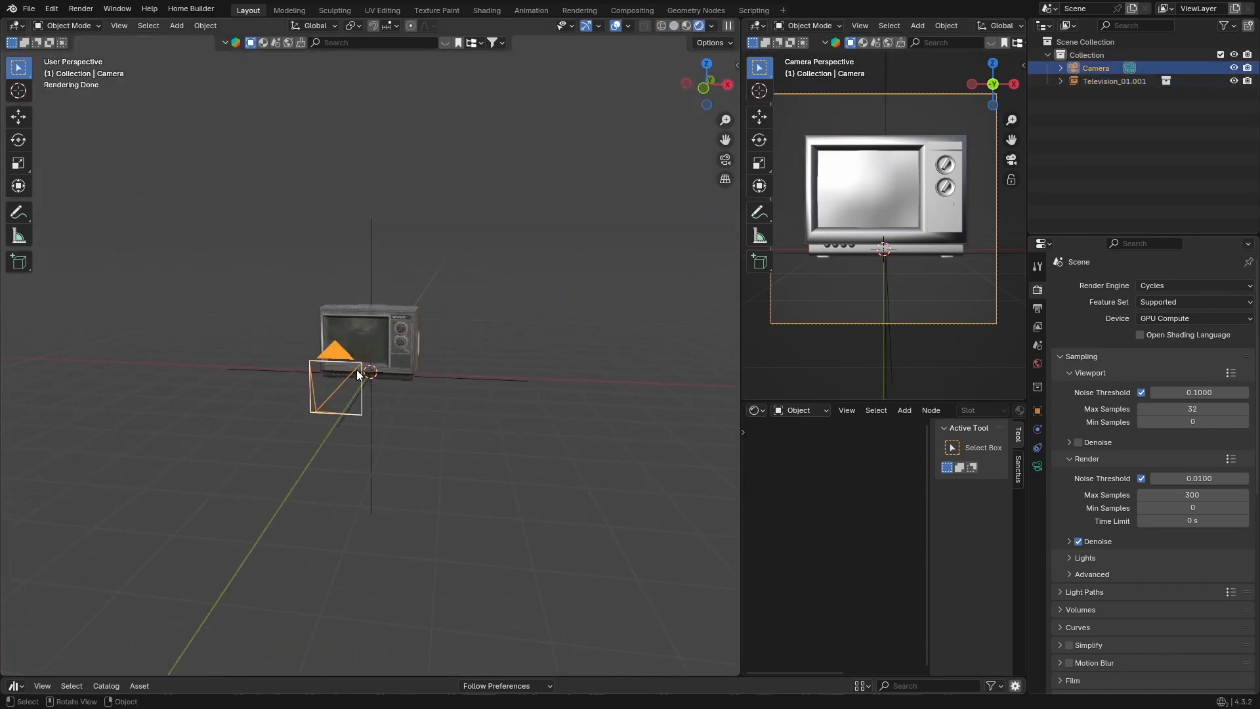
pyautogui.press('Delete')
# Step: Raise the television straight up along the Z axis so it floats above the floor grid
pyautogui.click(376, 338)
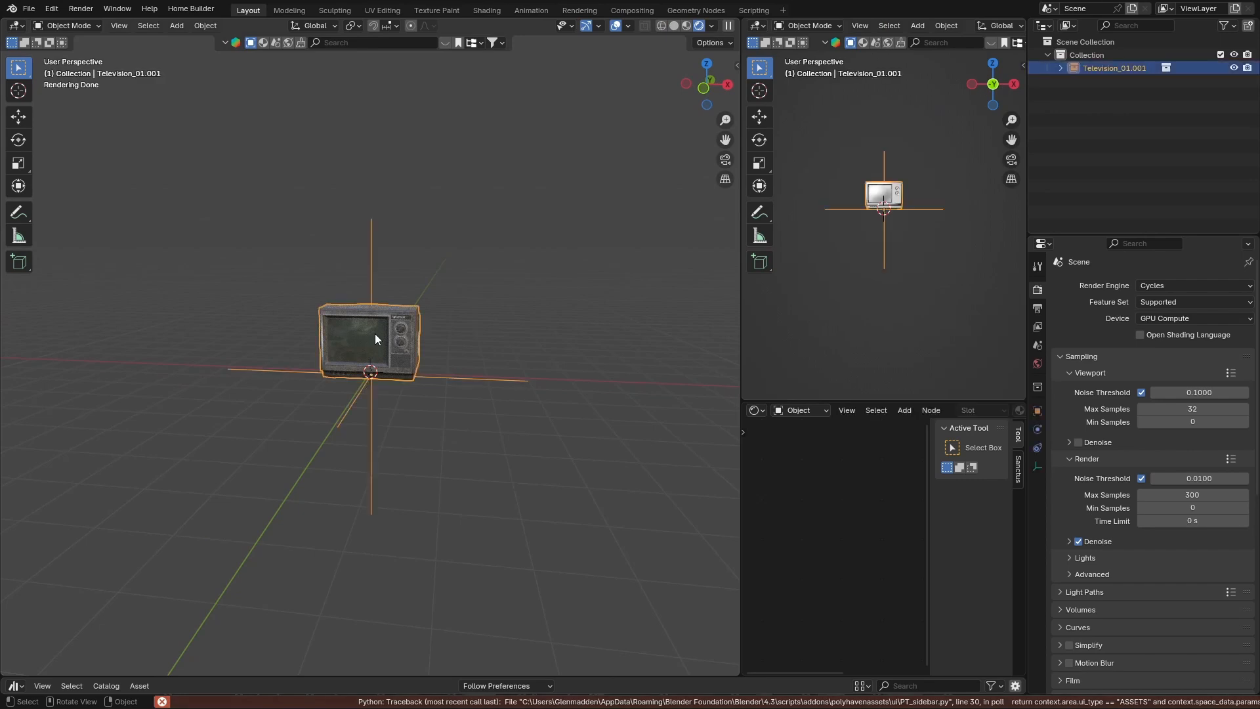
pyautogui.click(726, 86)
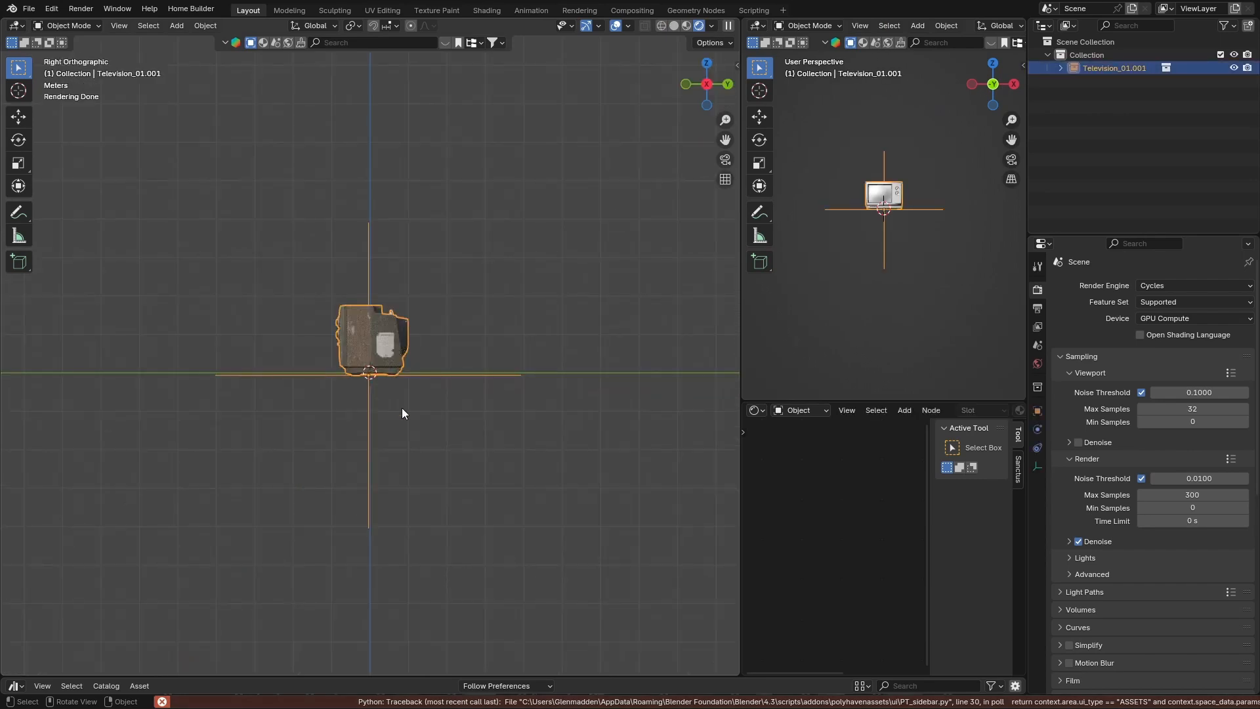
pyautogui.press('g')
pyautogui.press('z')
pyautogui.click(400, 345)
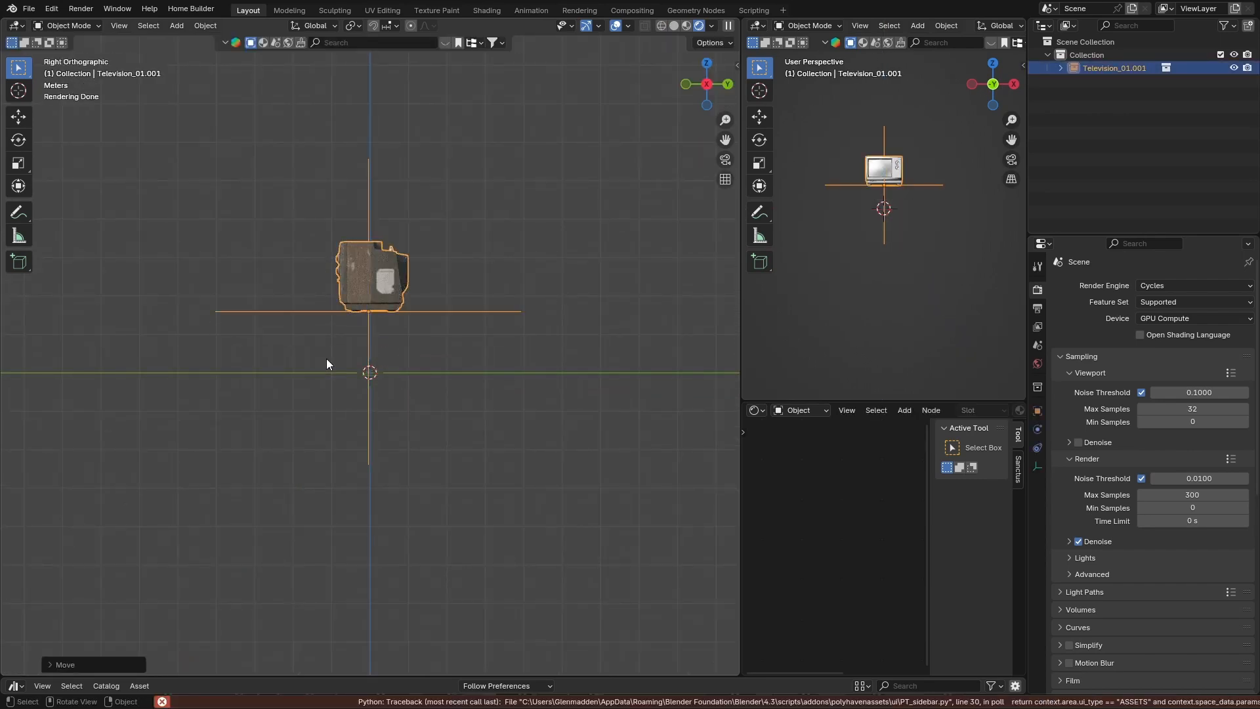
pyautogui.moveTo(327, 359); pyautogui.dragTo(378, 420, button='middle')
pyautogui.click(507, 247)
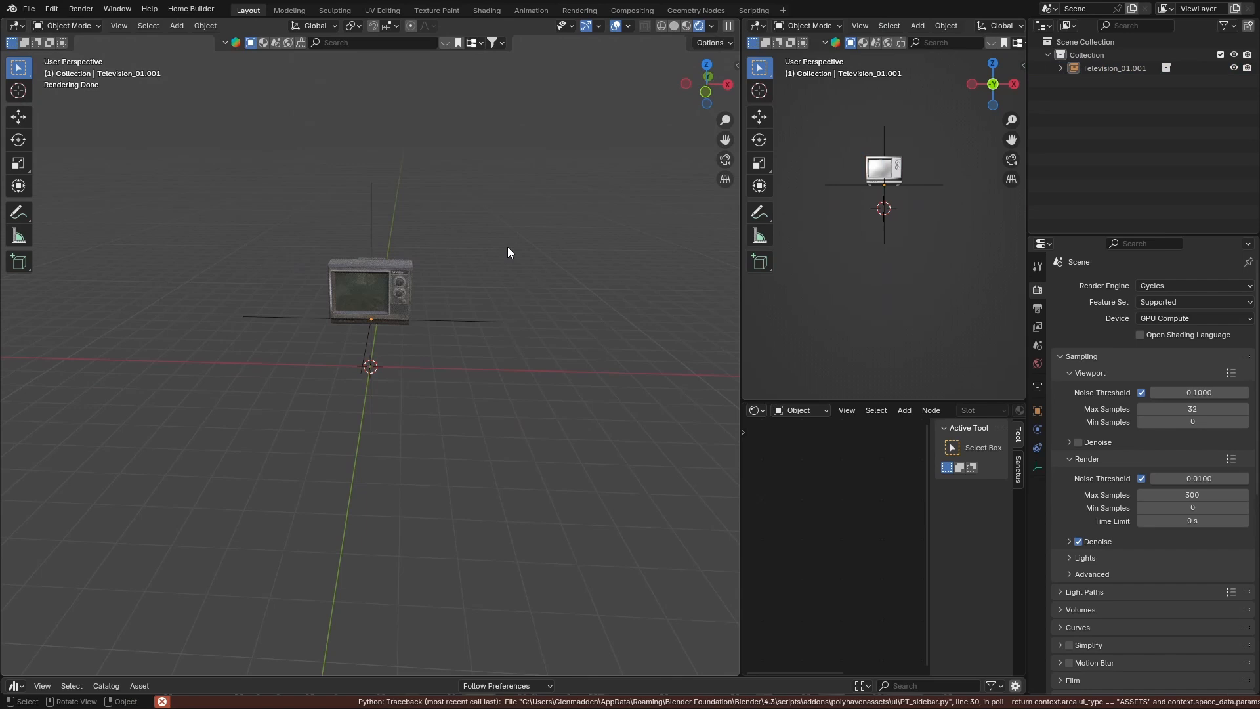
# Step: Light the rendered viewport with the scene world and set the world background color to black
pyautogui.click(712, 26)
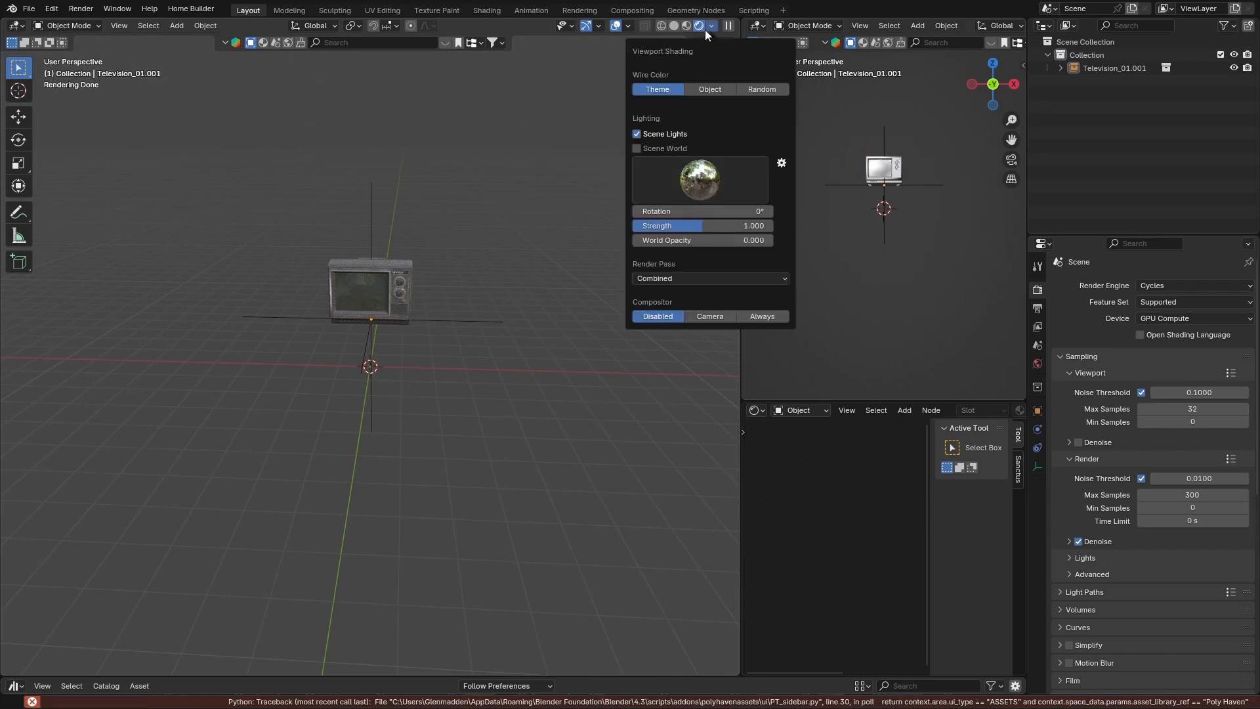
pyautogui.click(634, 150)
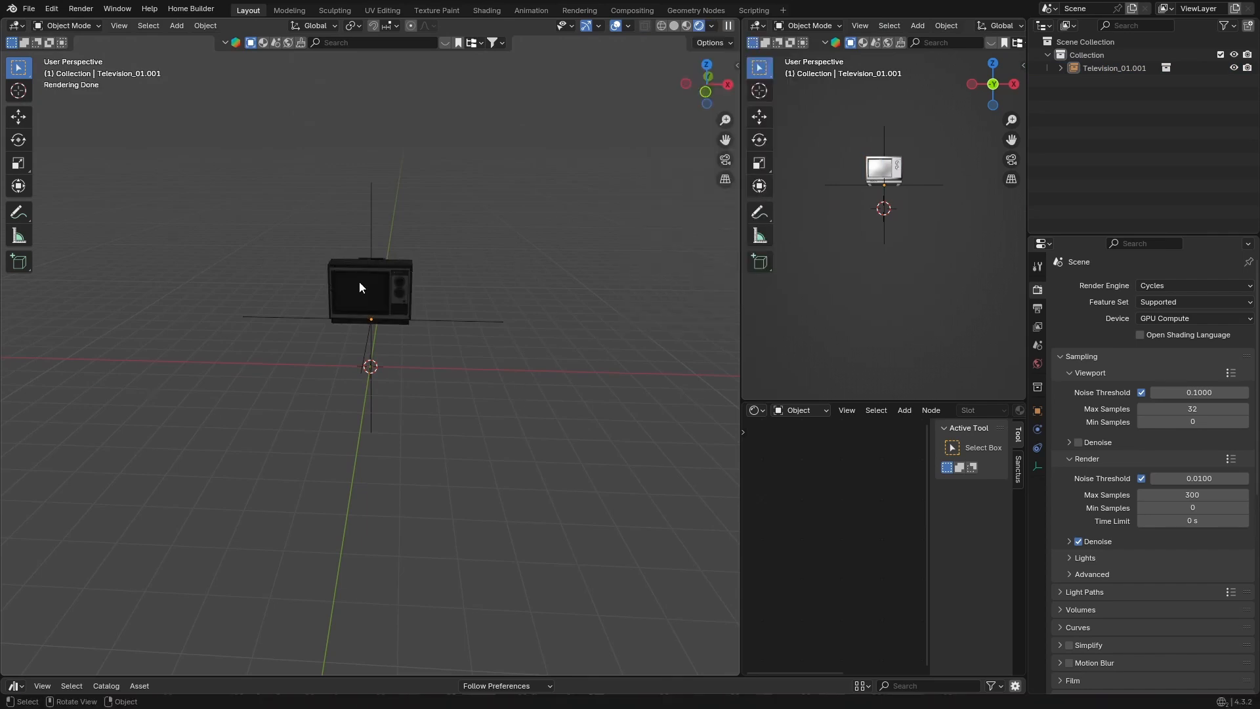
pyautogui.click(1038, 363)
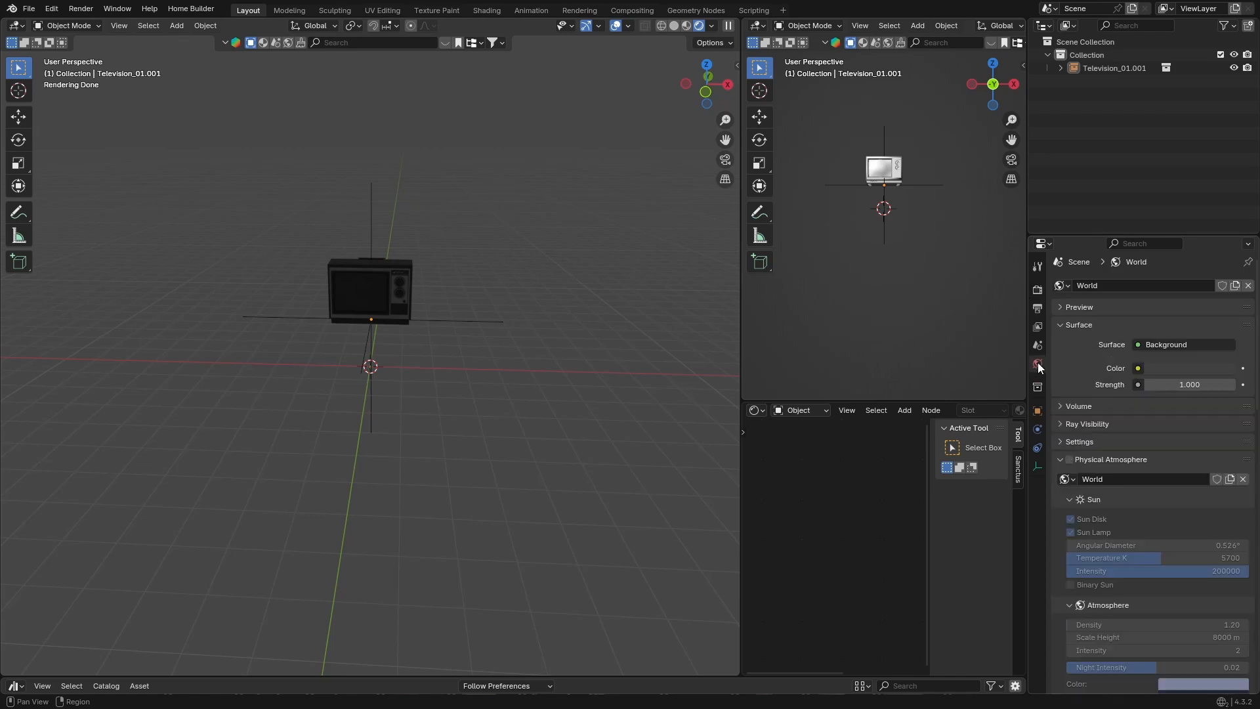
pyautogui.click(1155, 367)
pyautogui.moveTo(1230, 229); pyautogui.dragTo(1230, 259)
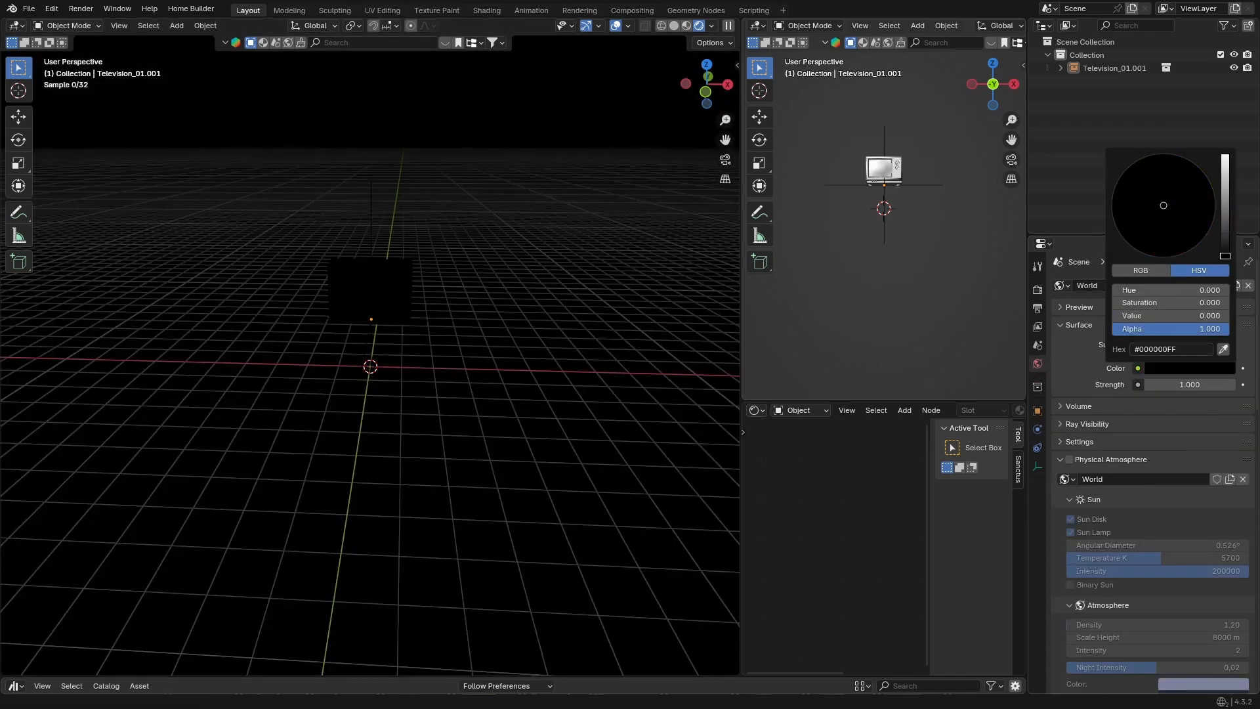
# Step: Return the main viewport to solid shading, add an area light, and scale it up to about four times its size
pyautogui.click(673, 27)
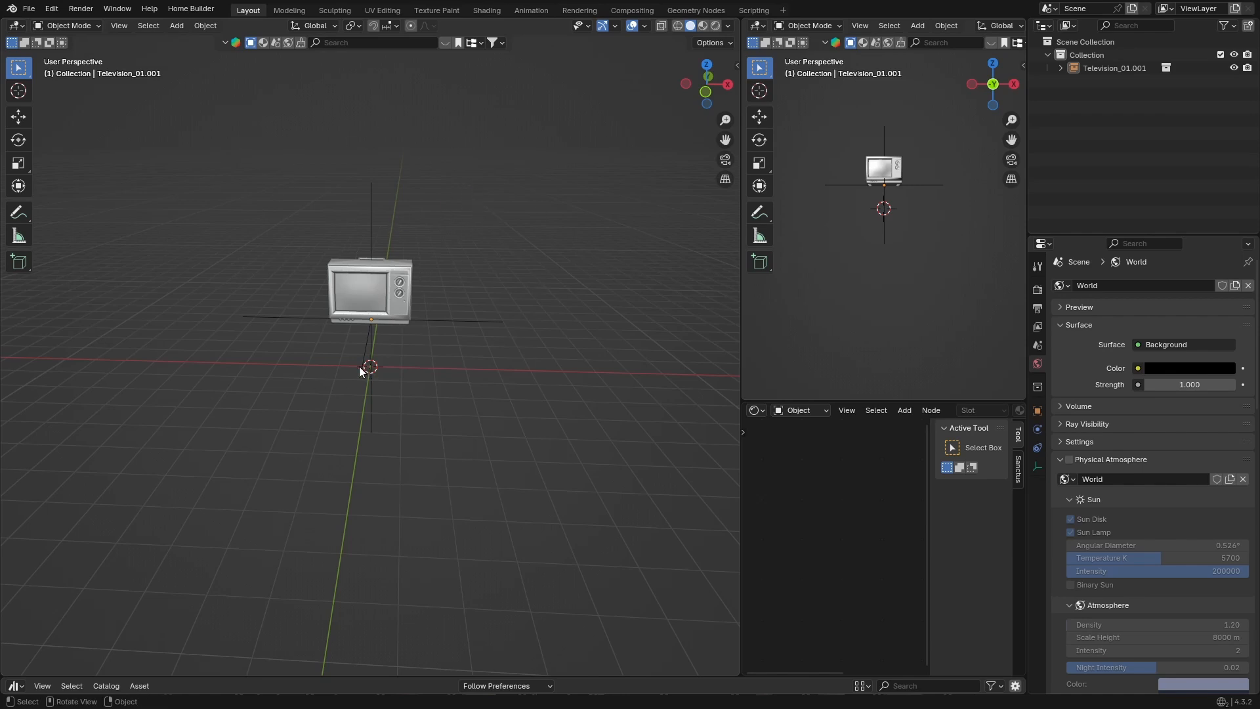
pyautogui.hotkey('shift', 'a')
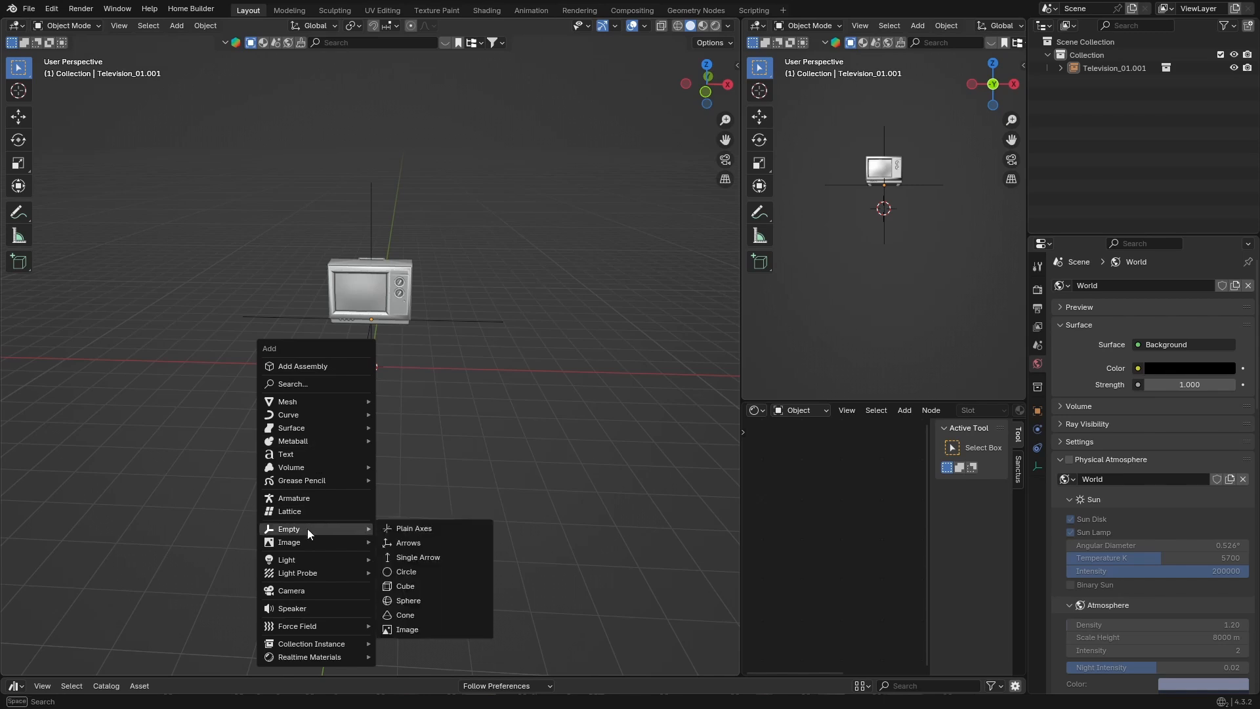
pyautogui.moveTo(330, 561)
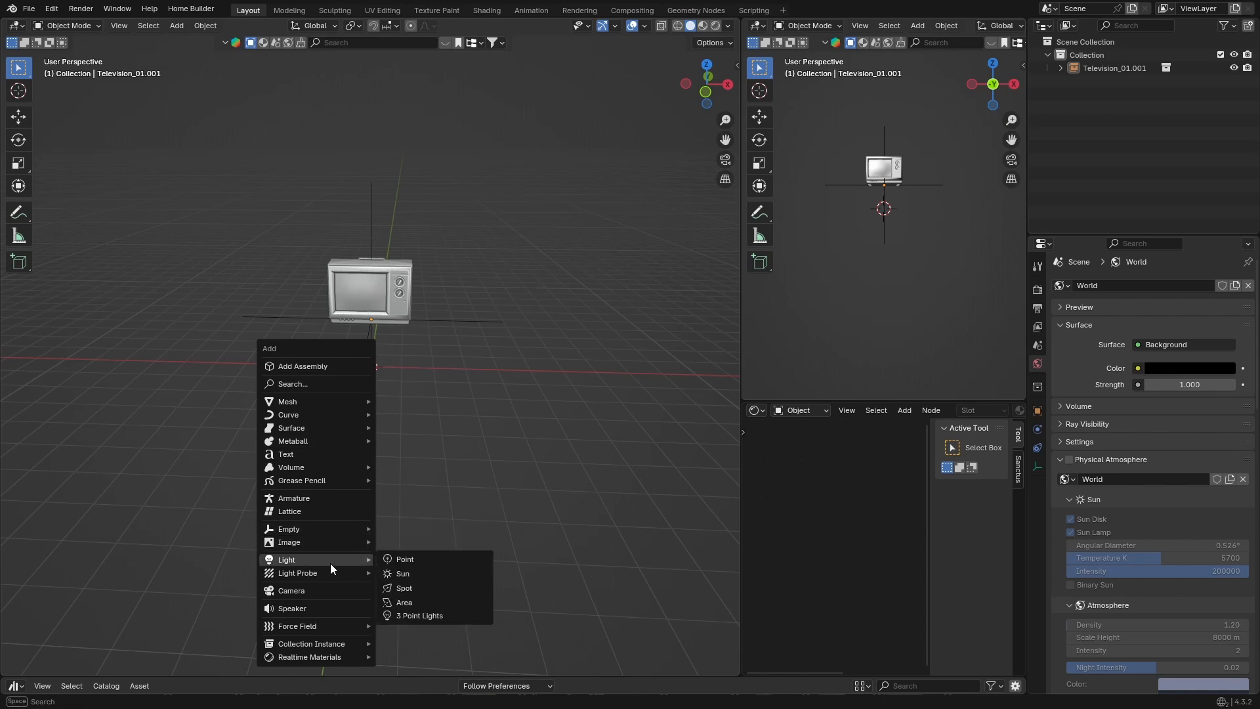
pyautogui.click(409, 603)
pyautogui.press('s')
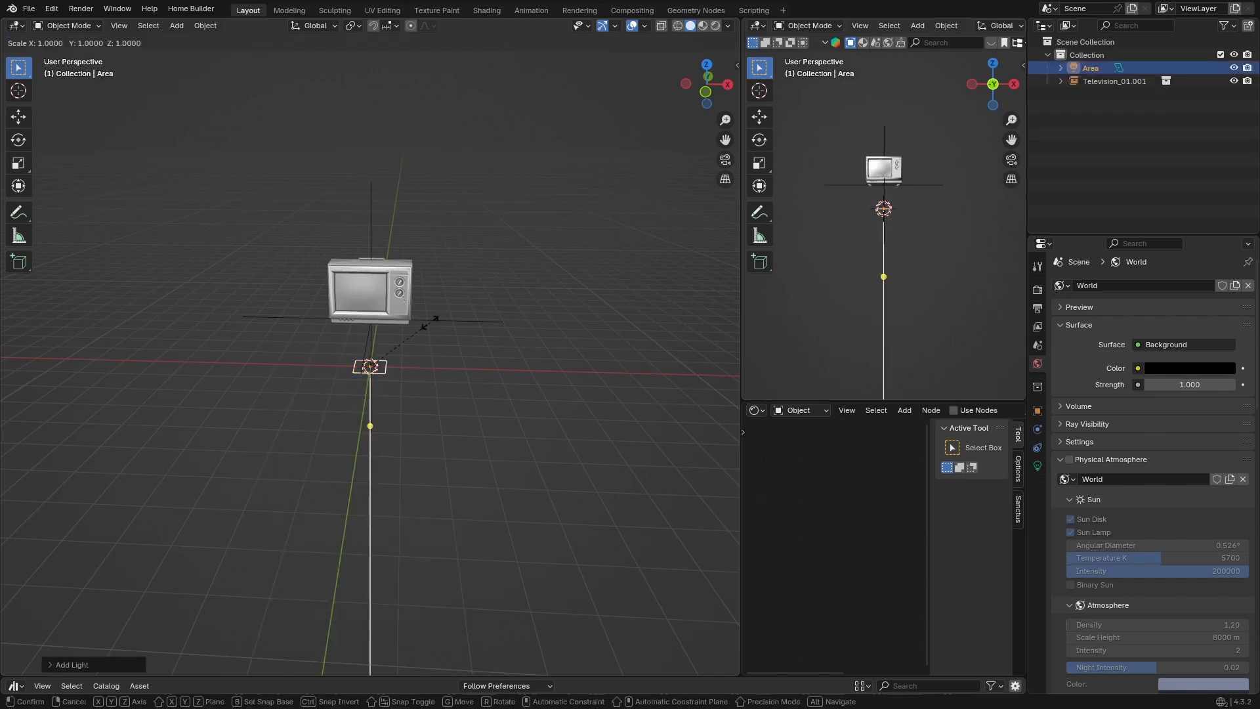
pyautogui.click(659, 307)
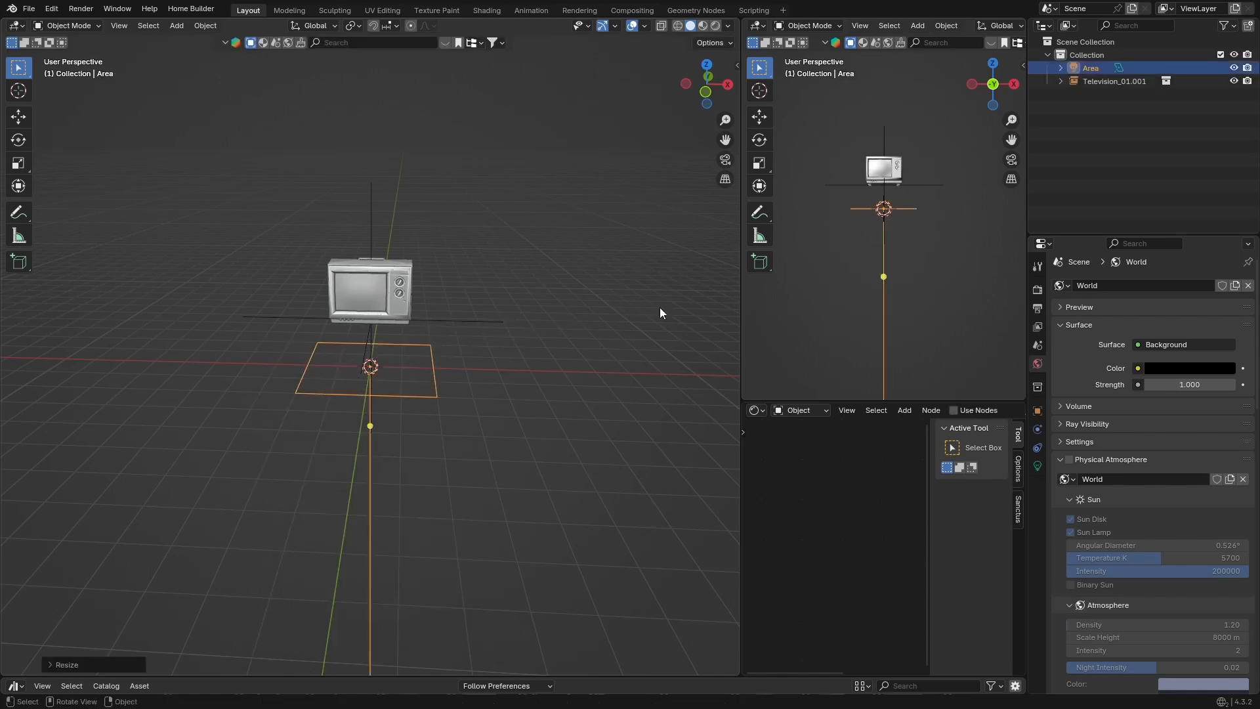
# Step: Raise the area light about 7.5 m along the Z axis so it sits above the television
pyautogui.click(728, 84)
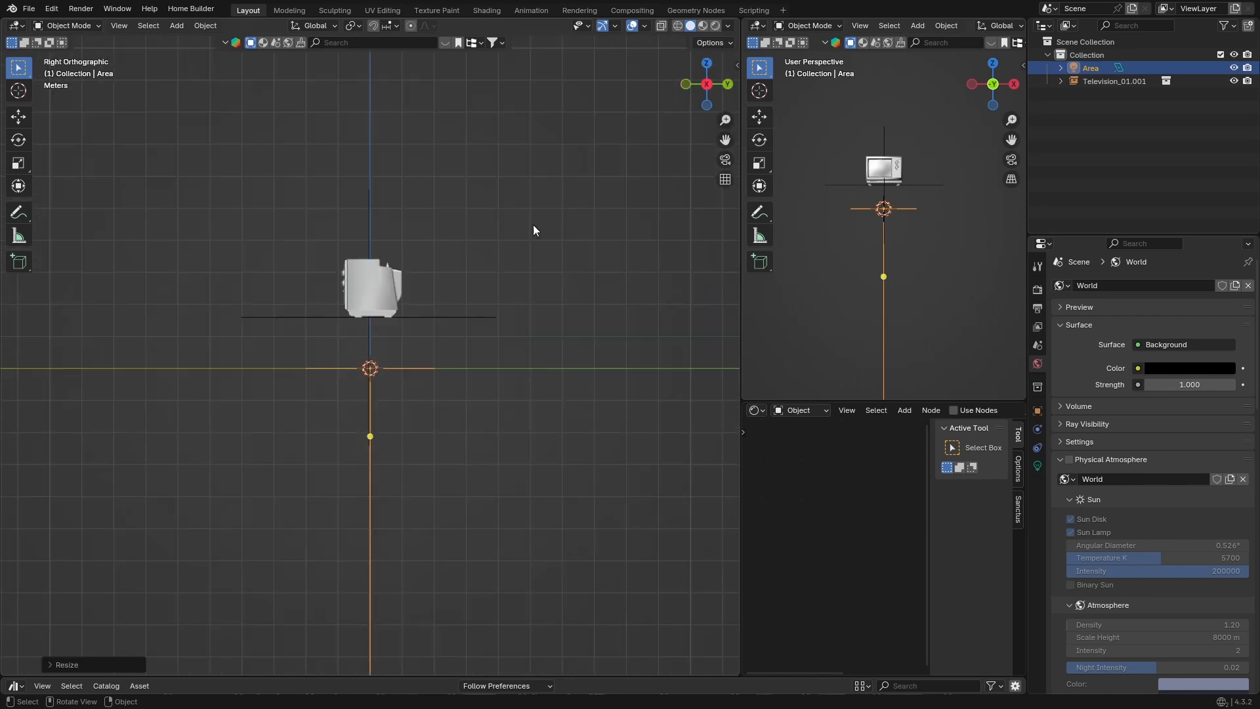
pyautogui.press('g')
pyautogui.press('z')
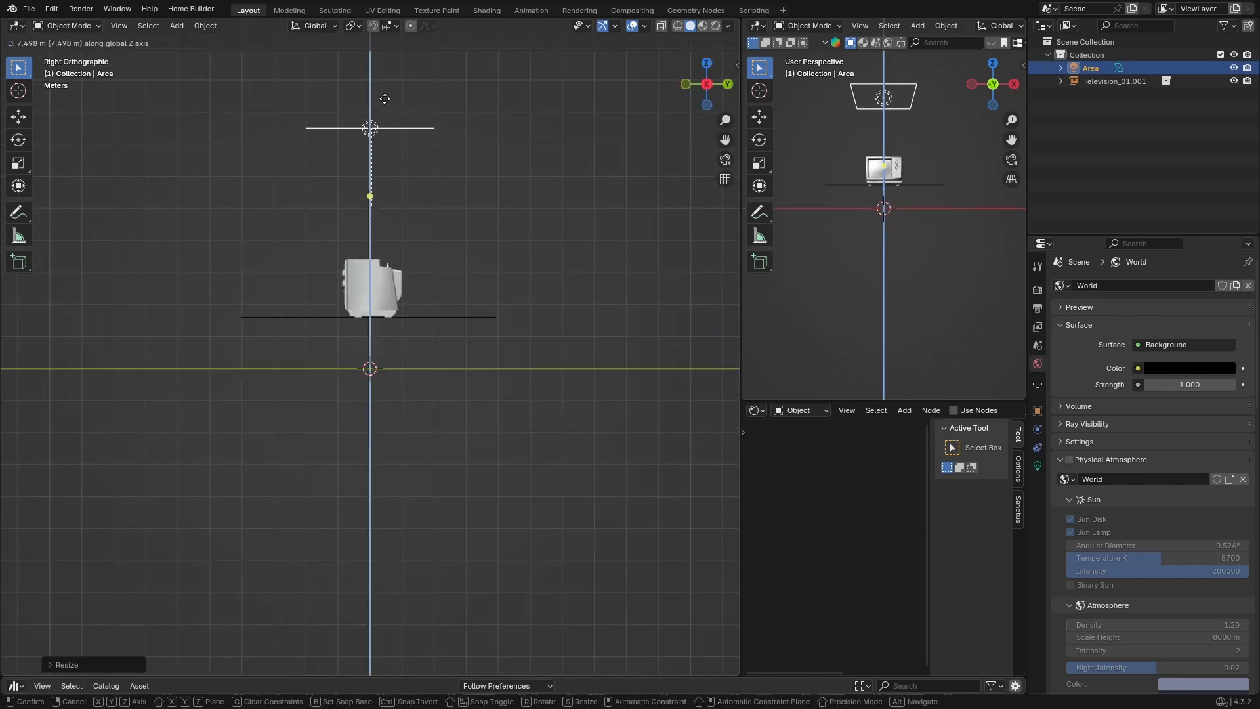
pyautogui.click(384, 99)
pyautogui.moveTo(385, 98); pyautogui.dragTo(395, 273, button='middle')
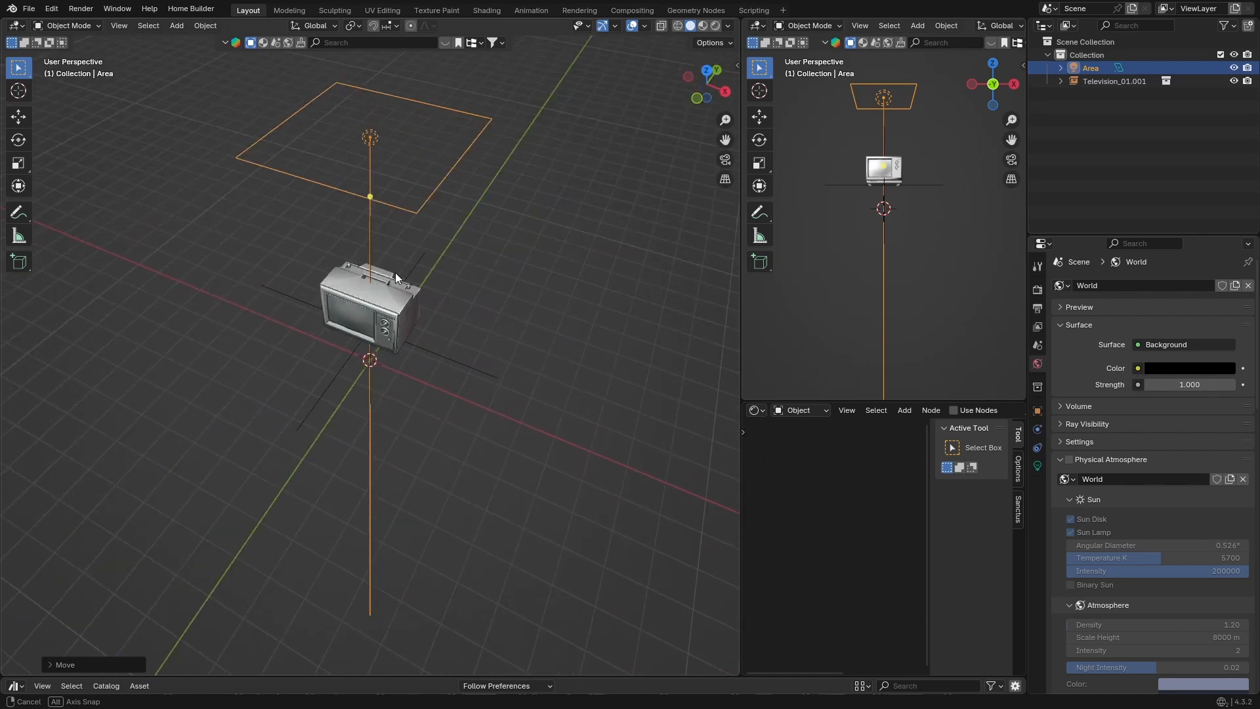
# Step: Shift the area light sideways toward positive X and rotate it about 30° to aim at the television
pyautogui.click(707, 69)
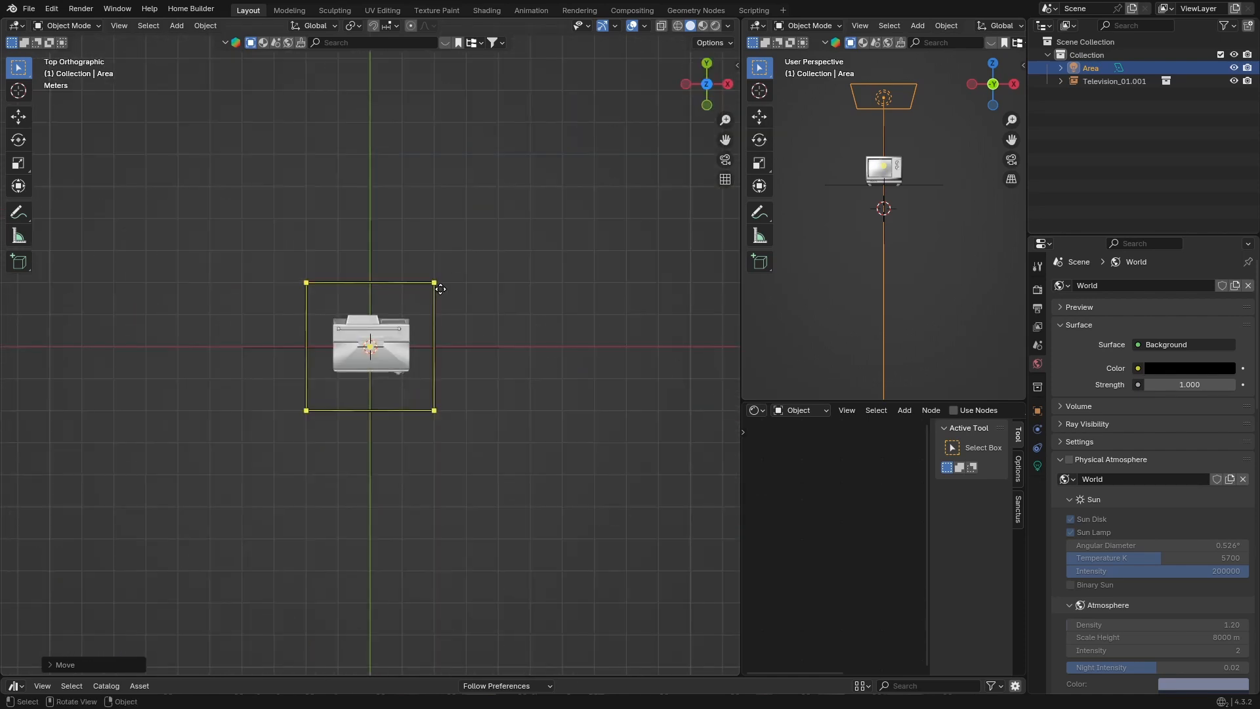
pyautogui.press('g')
pyautogui.click(514, 288)
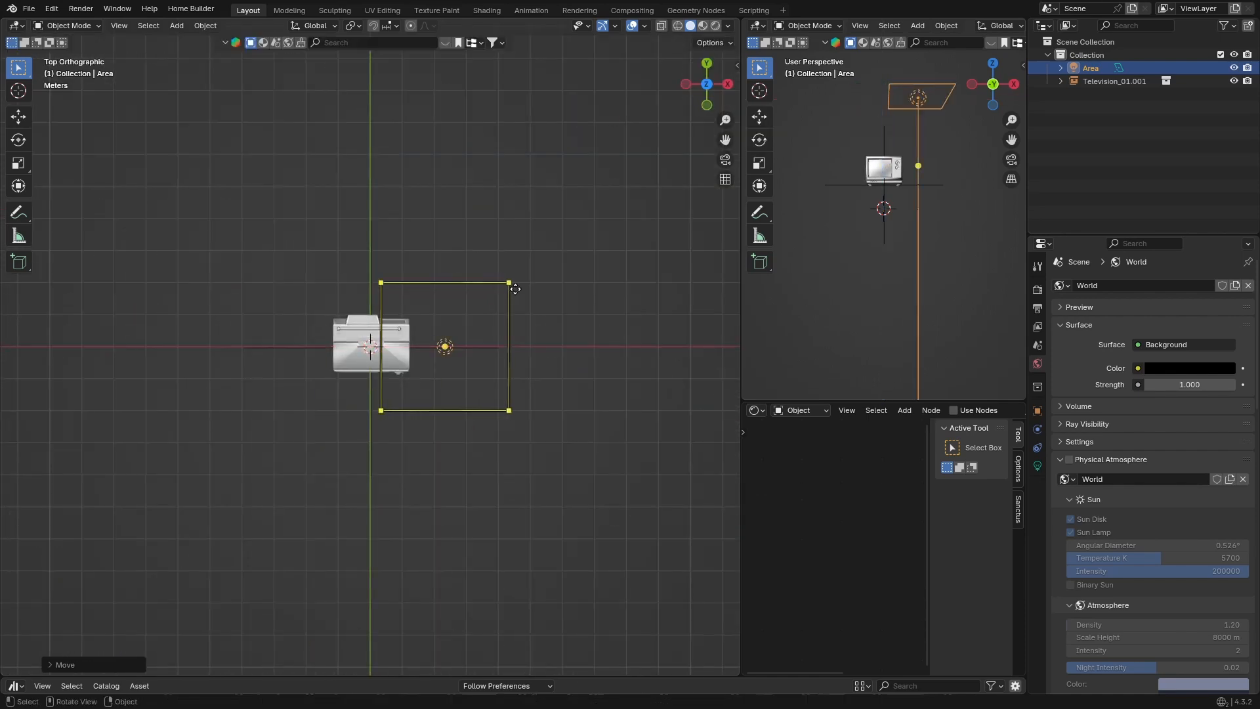
pyautogui.moveTo(515, 289); pyautogui.dragTo(423, 437, button='middle')
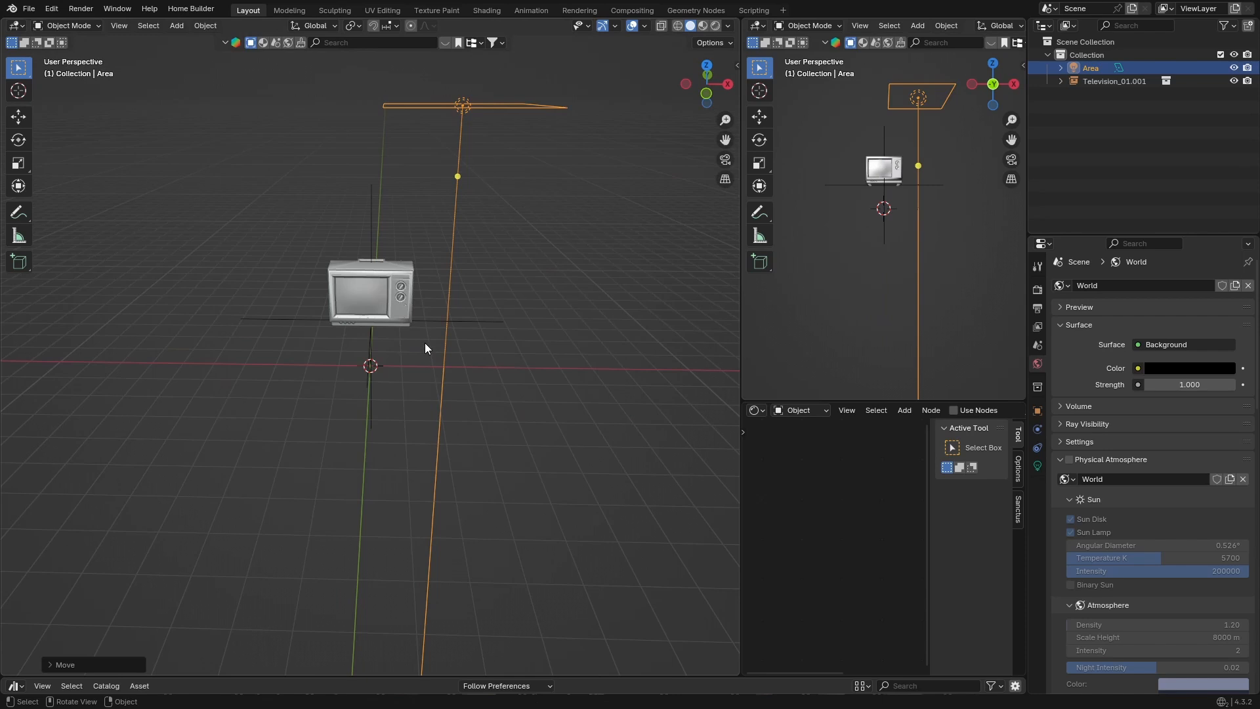
pyautogui.press('r')
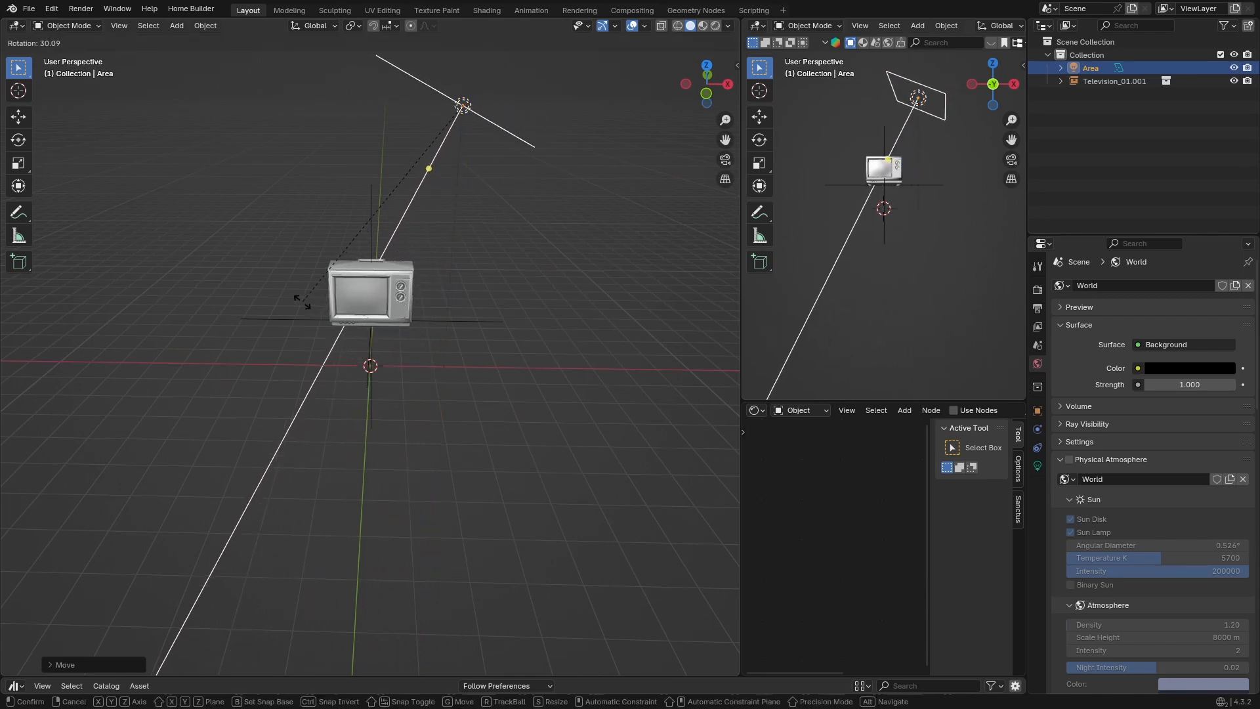
pyautogui.click(304, 307)
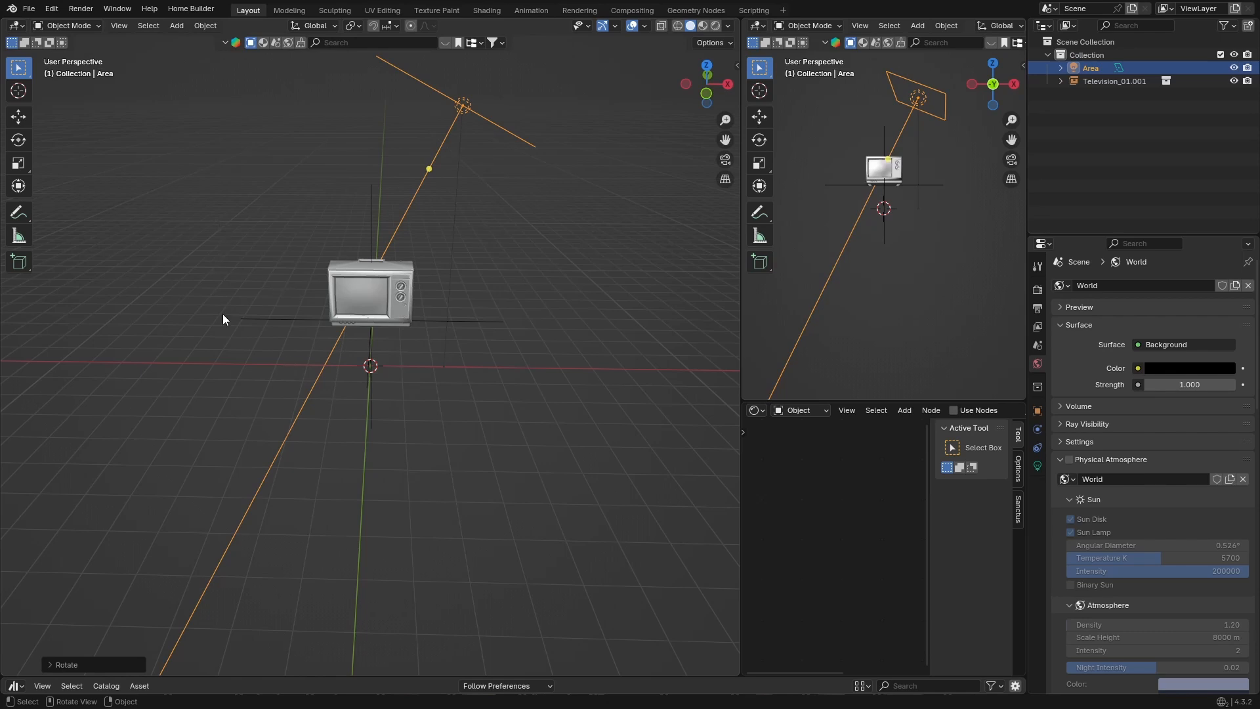
# Step: Add a plane rotated 90° about the X axis and enlarge it into an upright backdrop
pyautogui.hotkey('shift', 'a')
pyautogui.moveTo(160, 170)
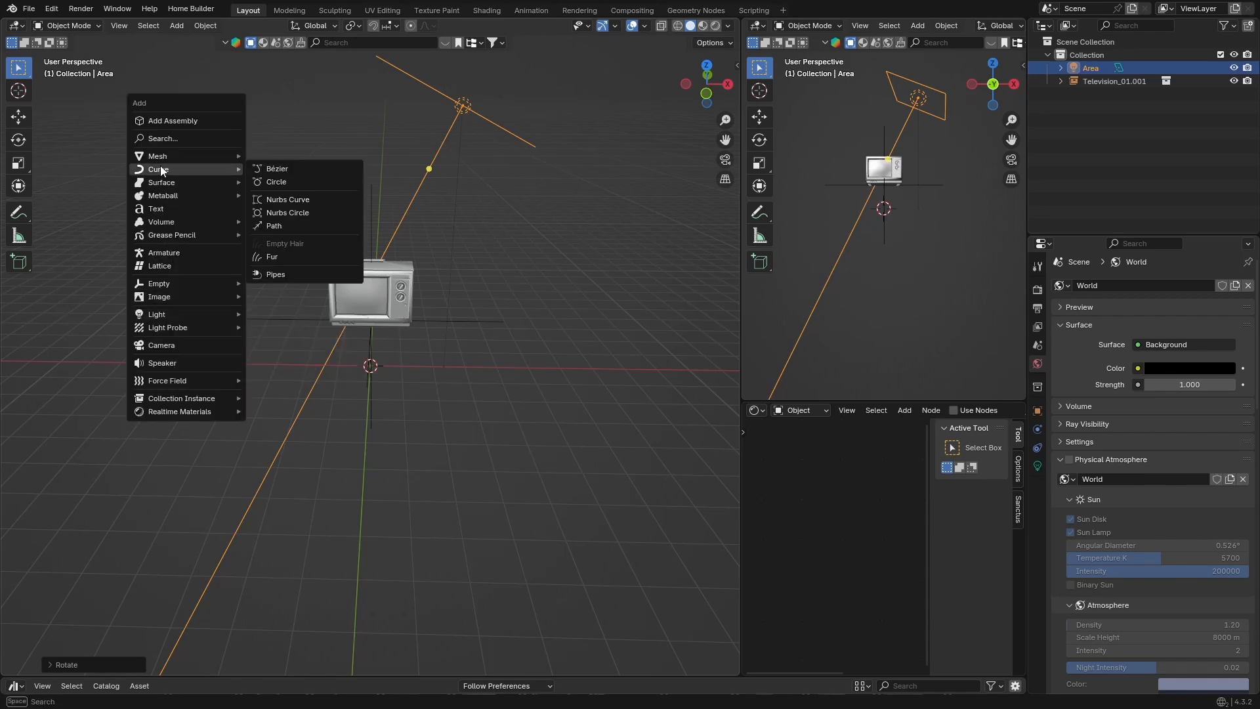
pyautogui.click(273, 157)
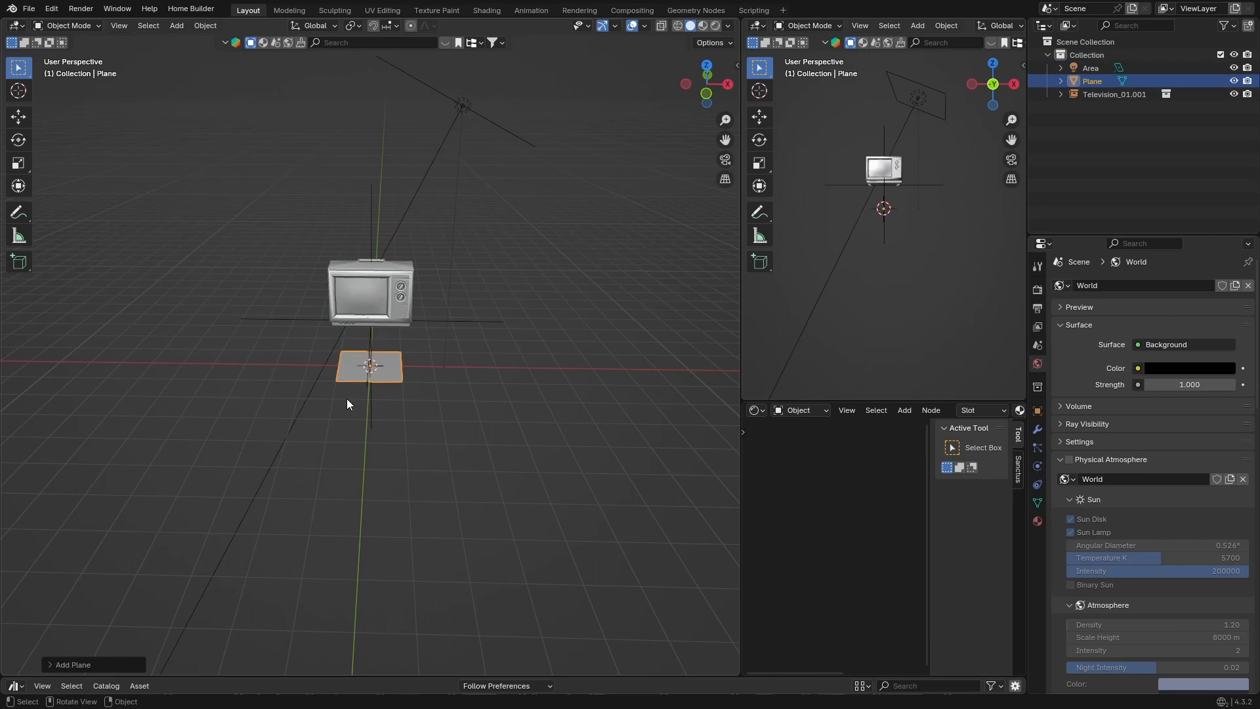
pyautogui.press('r')
pyautogui.press('x')
pyautogui.press('9')
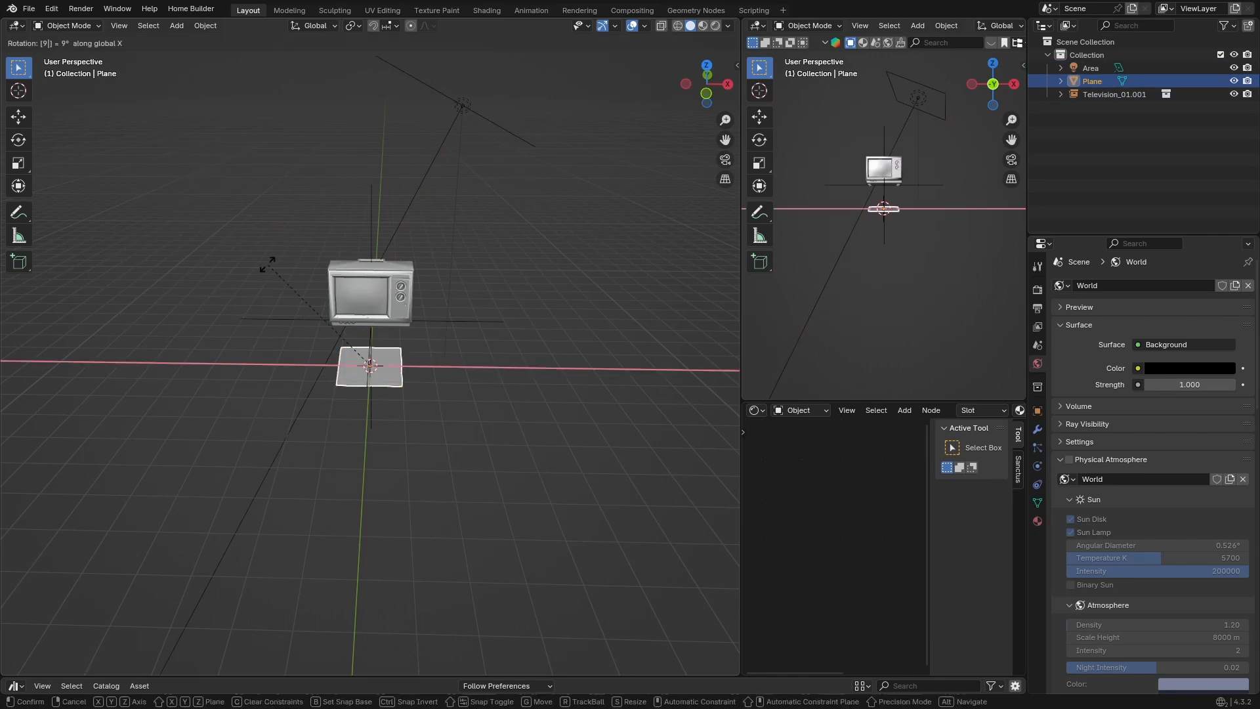
pyautogui.press('0')
pyautogui.press('Return')
pyautogui.press('s')
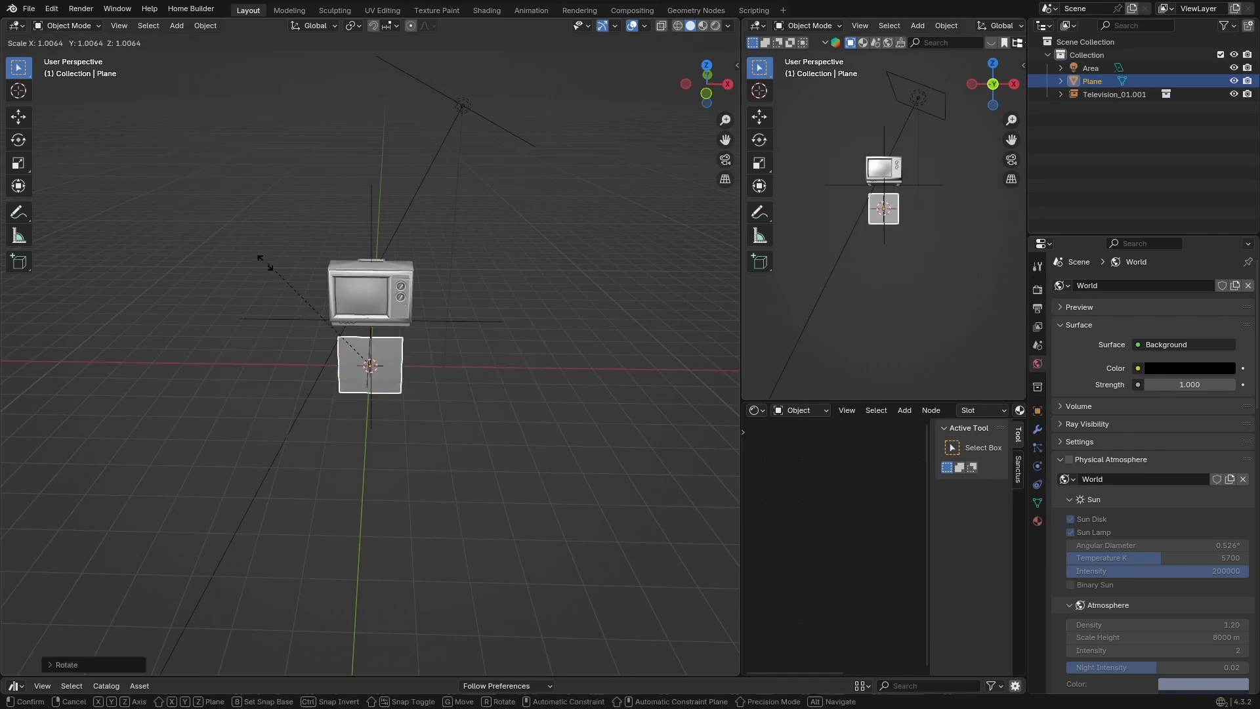
pyautogui.press('Return')
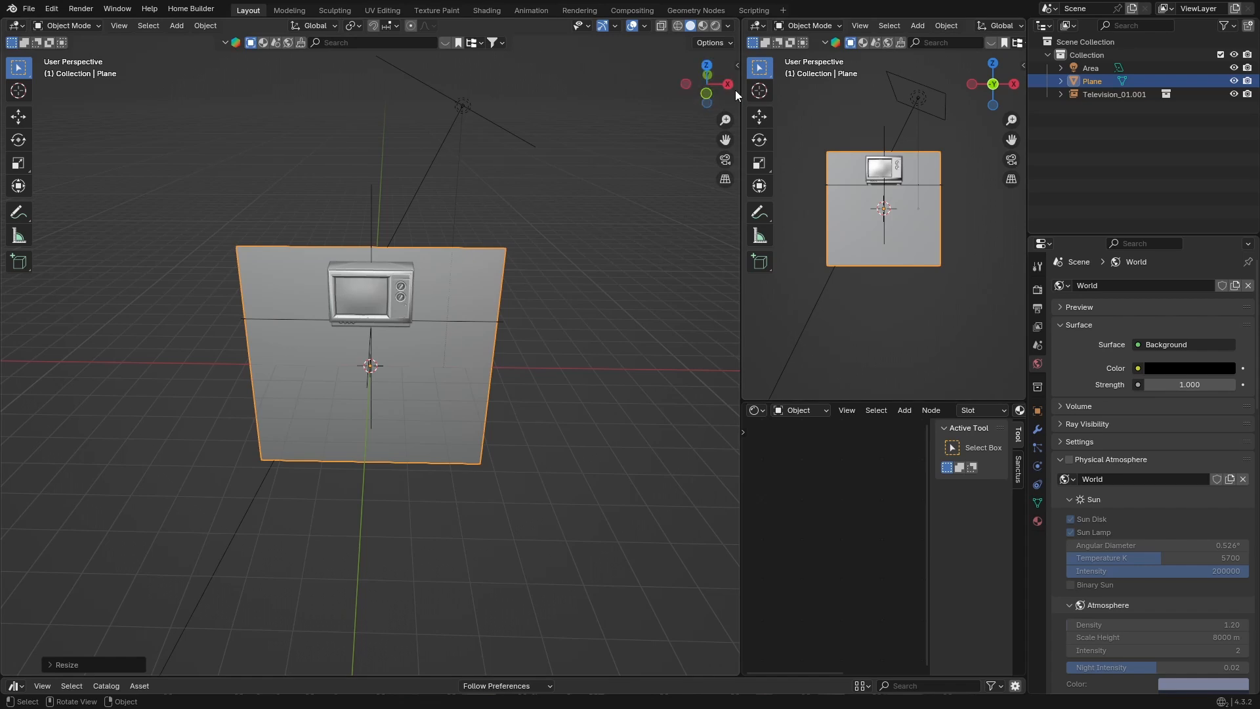
# Step: Move the backdrop plane back along the Y axis behind the television and raise it along Z
pyautogui.click(727, 84)
pyautogui.press('g')
pyautogui.press('y')
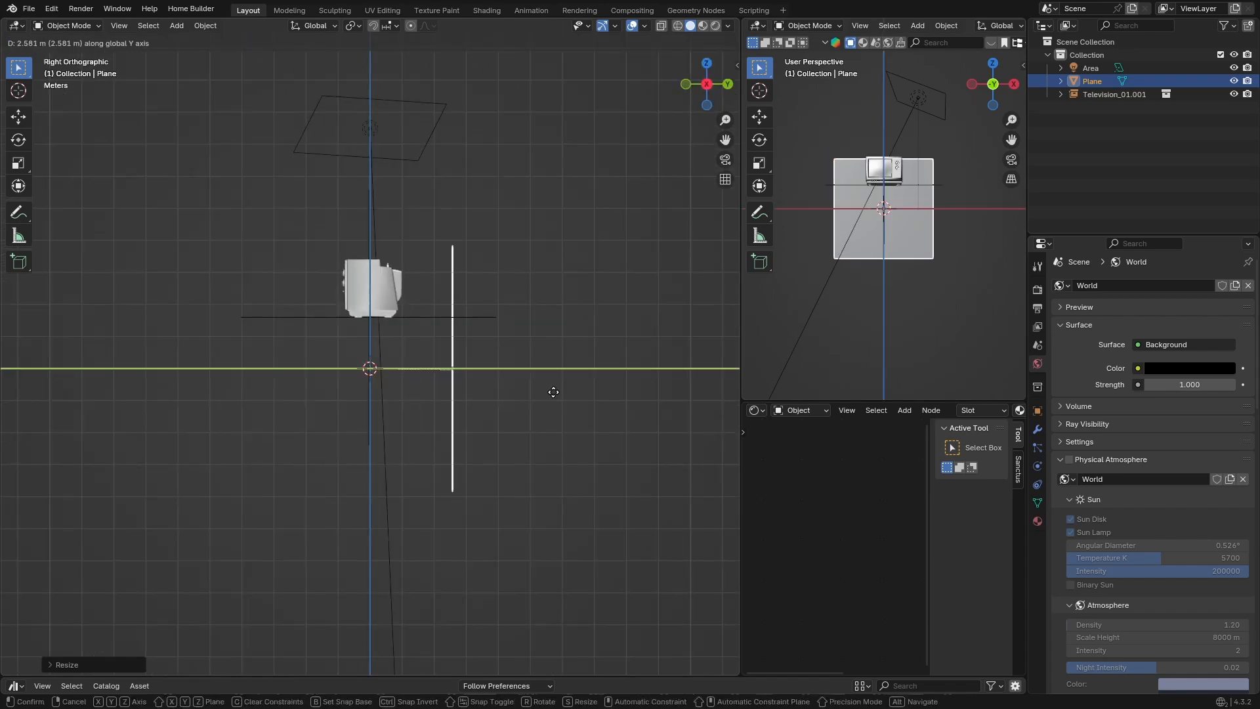
pyautogui.press('Return')
pyautogui.press('g')
pyautogui.press('z')
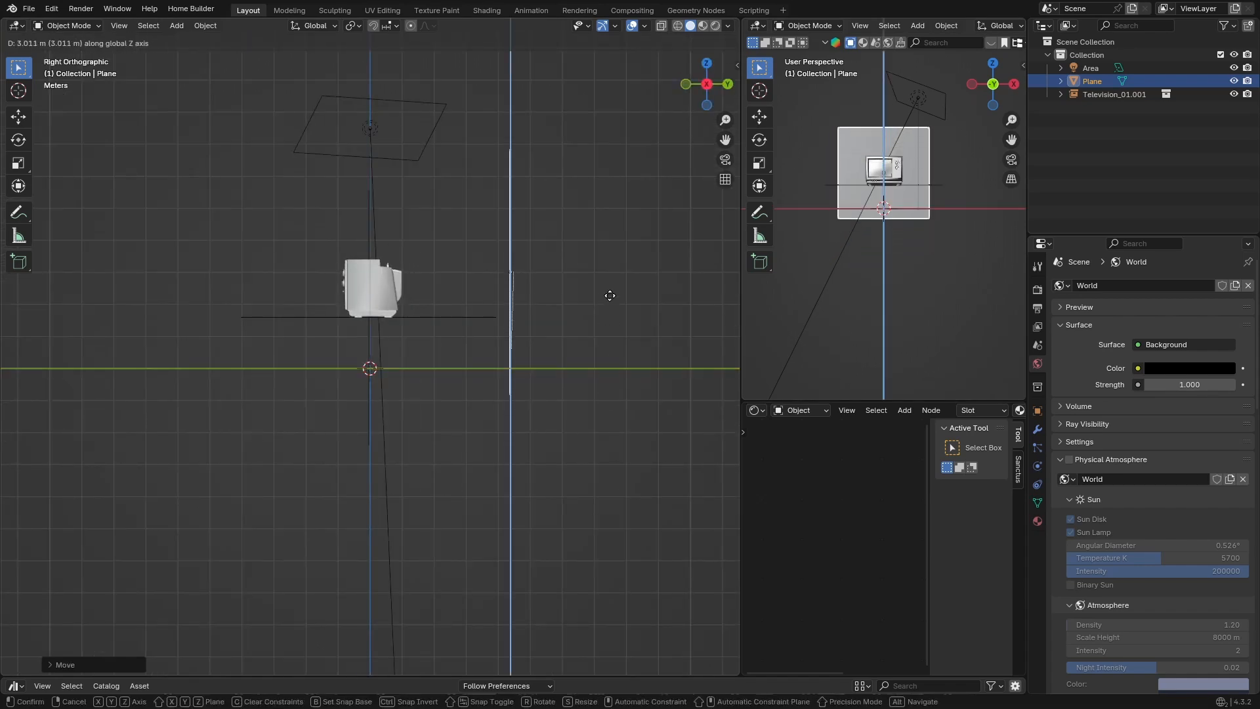
pyautogui.press('Return')
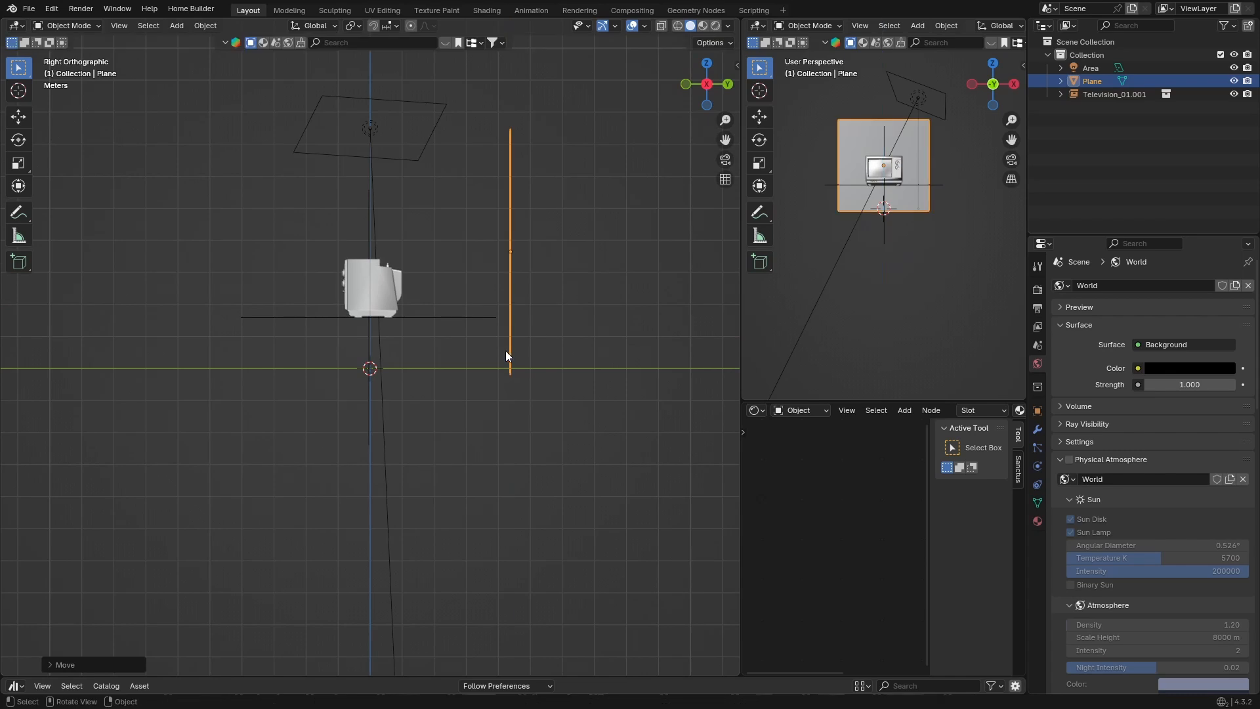
# Step: Lower the backdrop plane along the Z axis and scale it up to about three times its size
pyautogui.moveTo(505, 351); pyautogui.dragTo(636, 381, button='middle')
pyautogui.scroll(5, 520, 375)
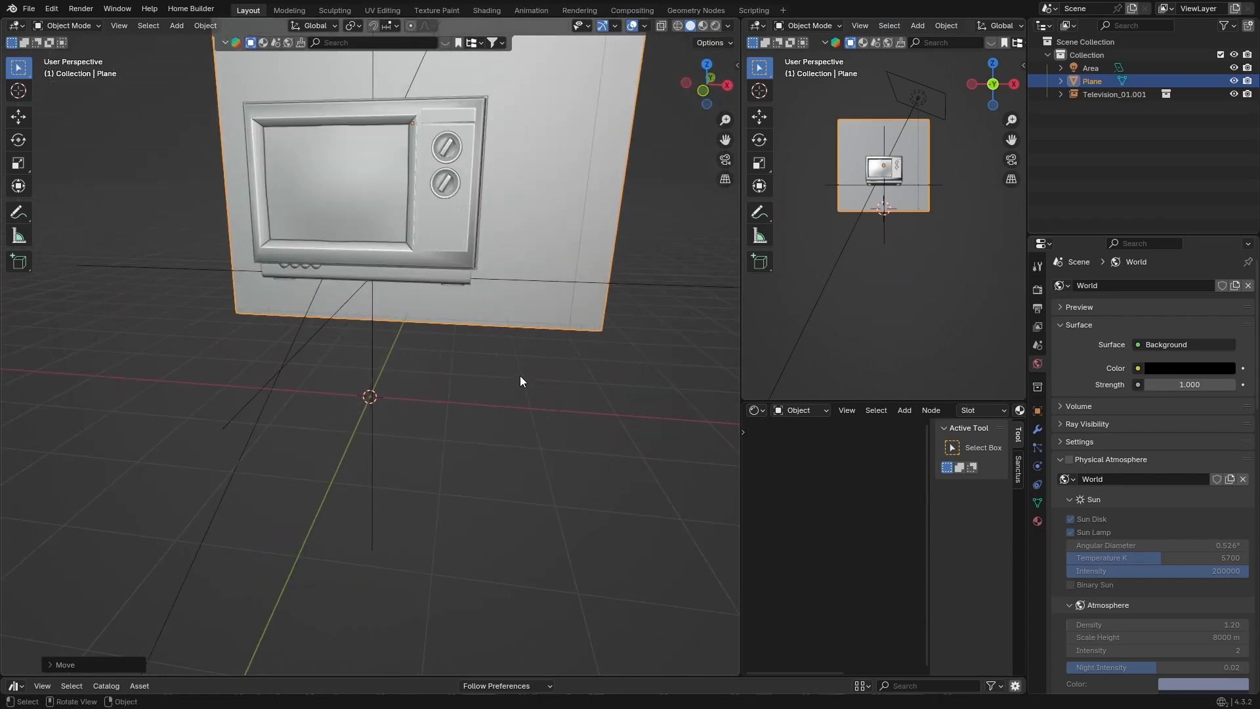
pyautogui.scroll(-5, 520, 375)
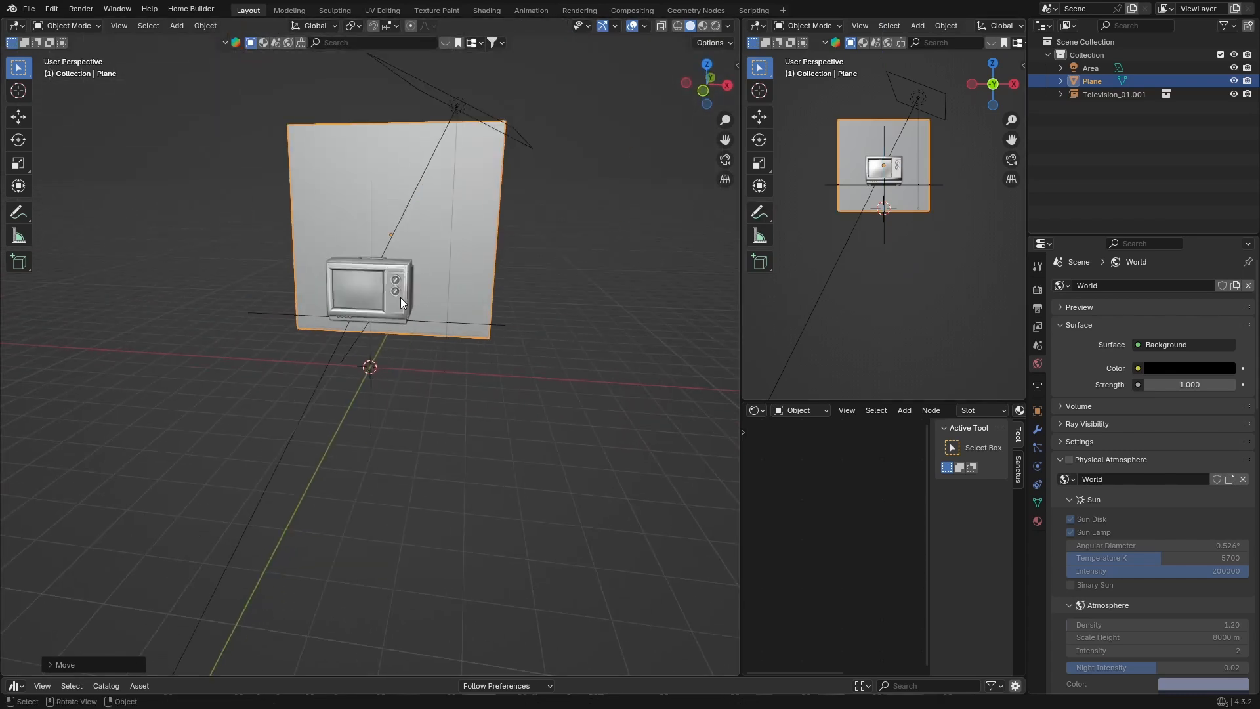
pyautogui.scroll(3, 361, 309)
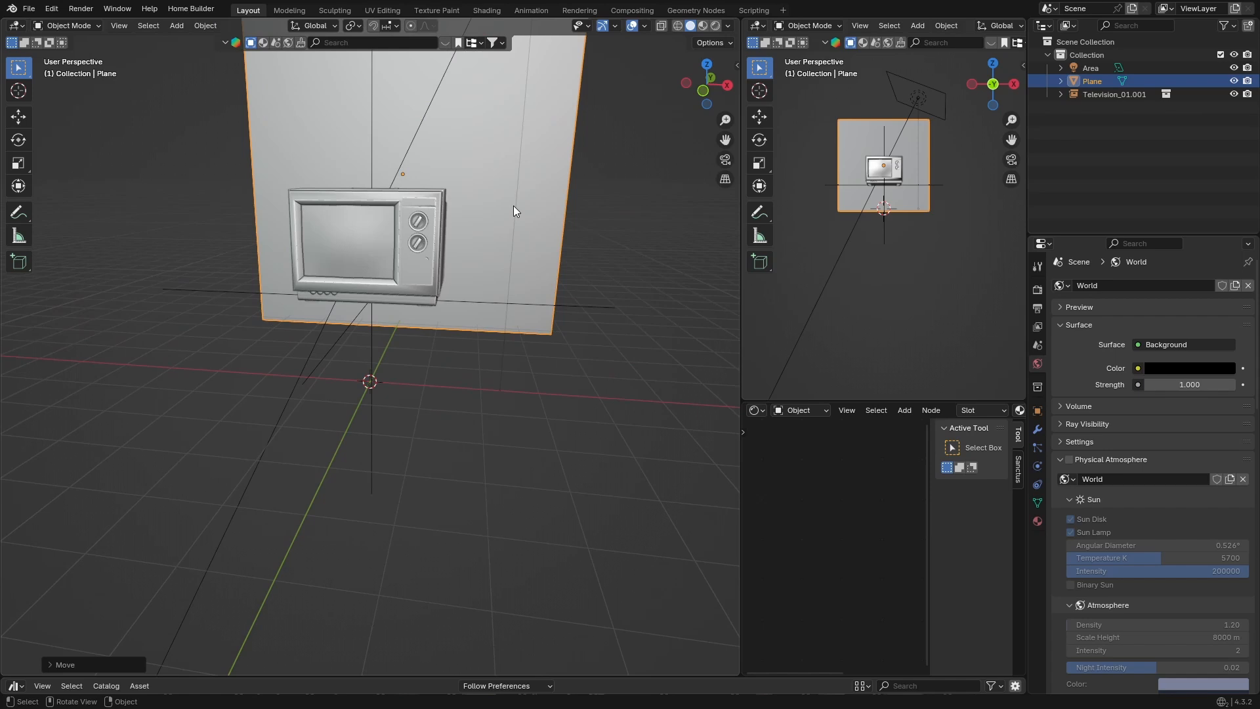
pyautogui.press('g')
pyautogui.press('z')
pyautogui.click(513, 302)
pyautogui.press('s')
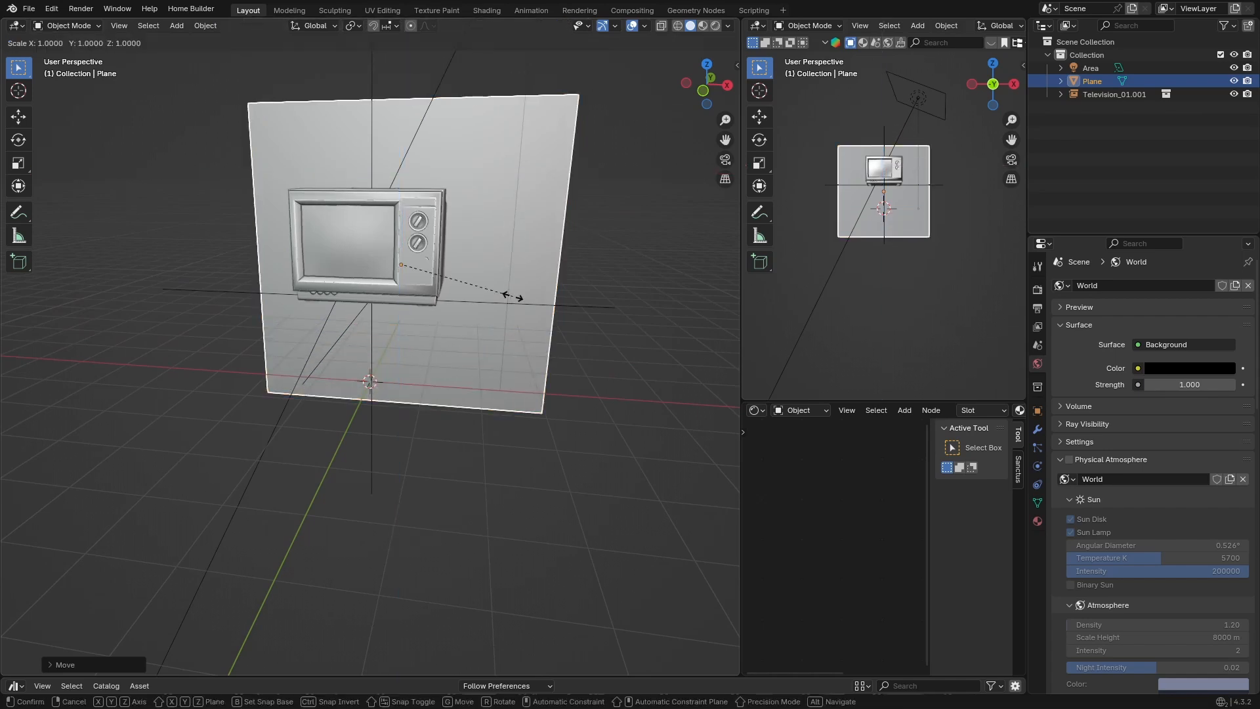
pyautogui.click(730, 165)
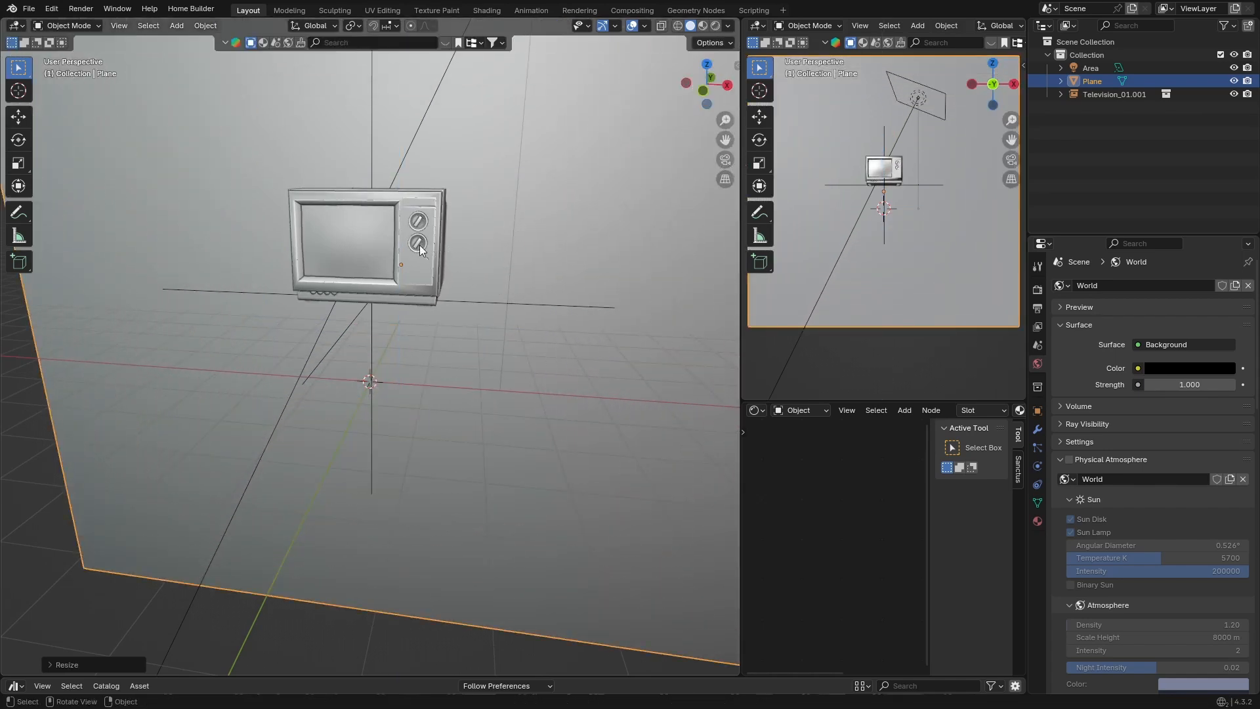
# Step: Add a camera and align it to the current view of the television
pyautogui.hotkey('shift', 'a')
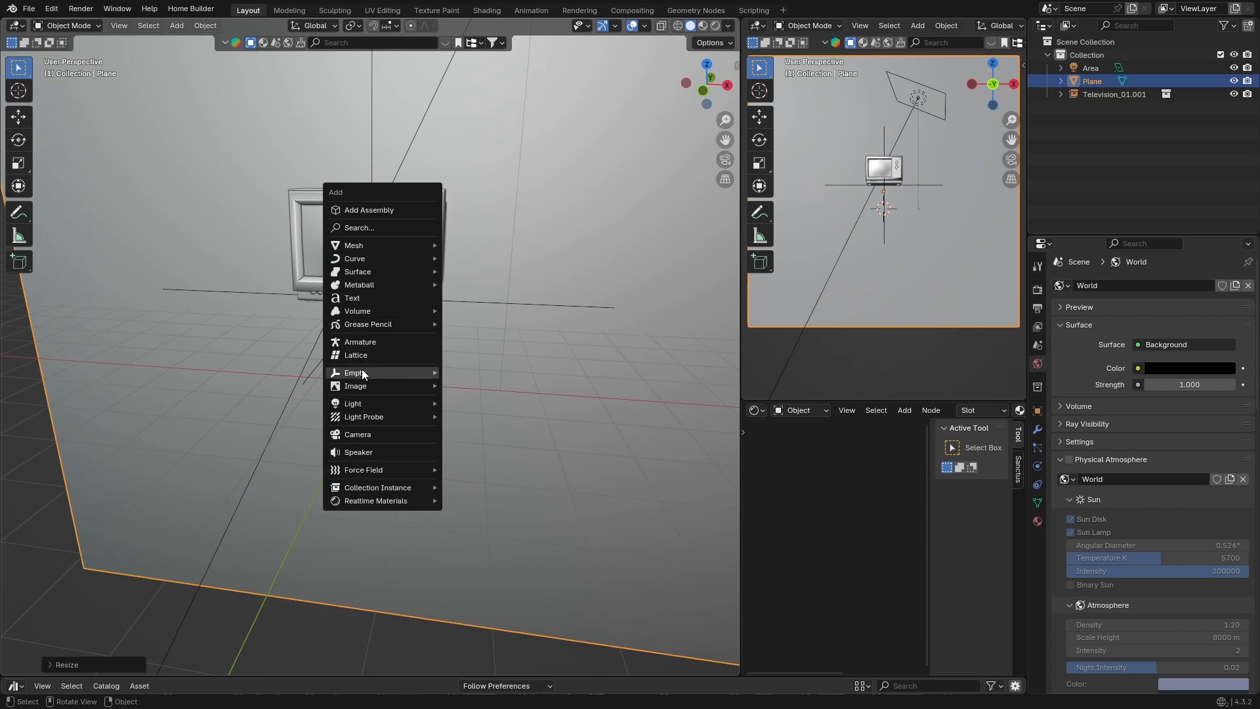
pyautogui.click(359, 433)
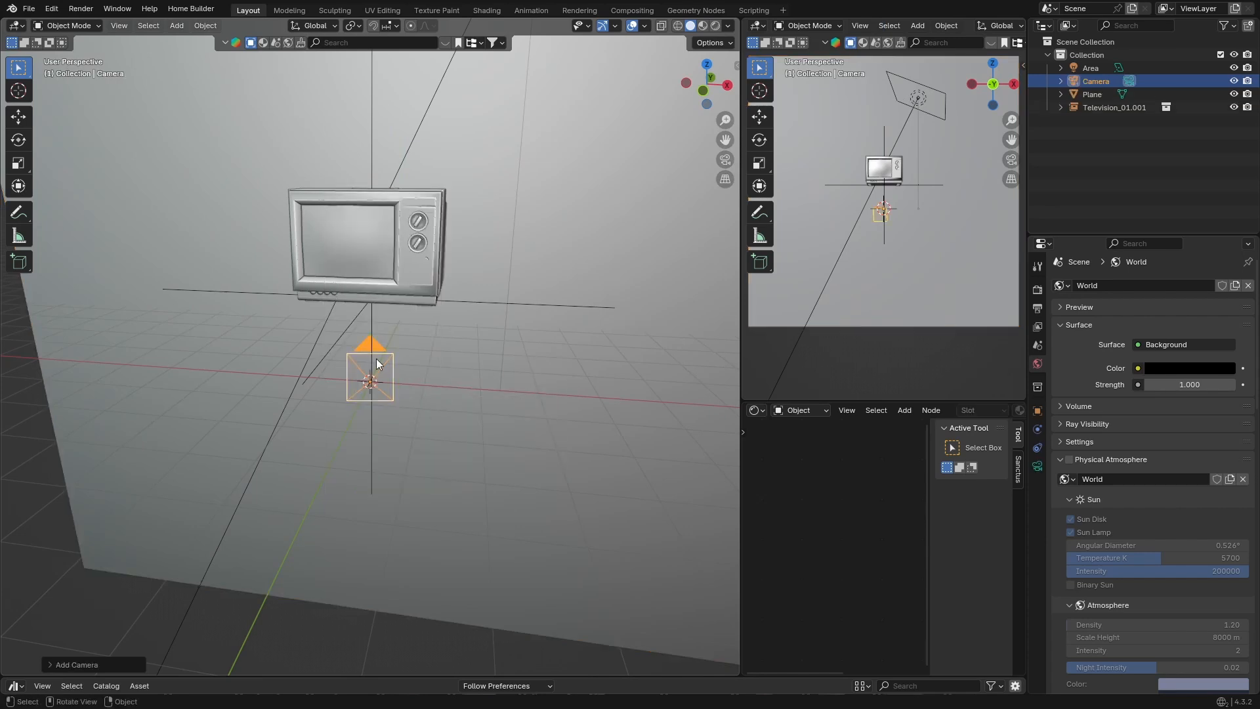
pyautogui.press('ctrl+alt+KP_0')
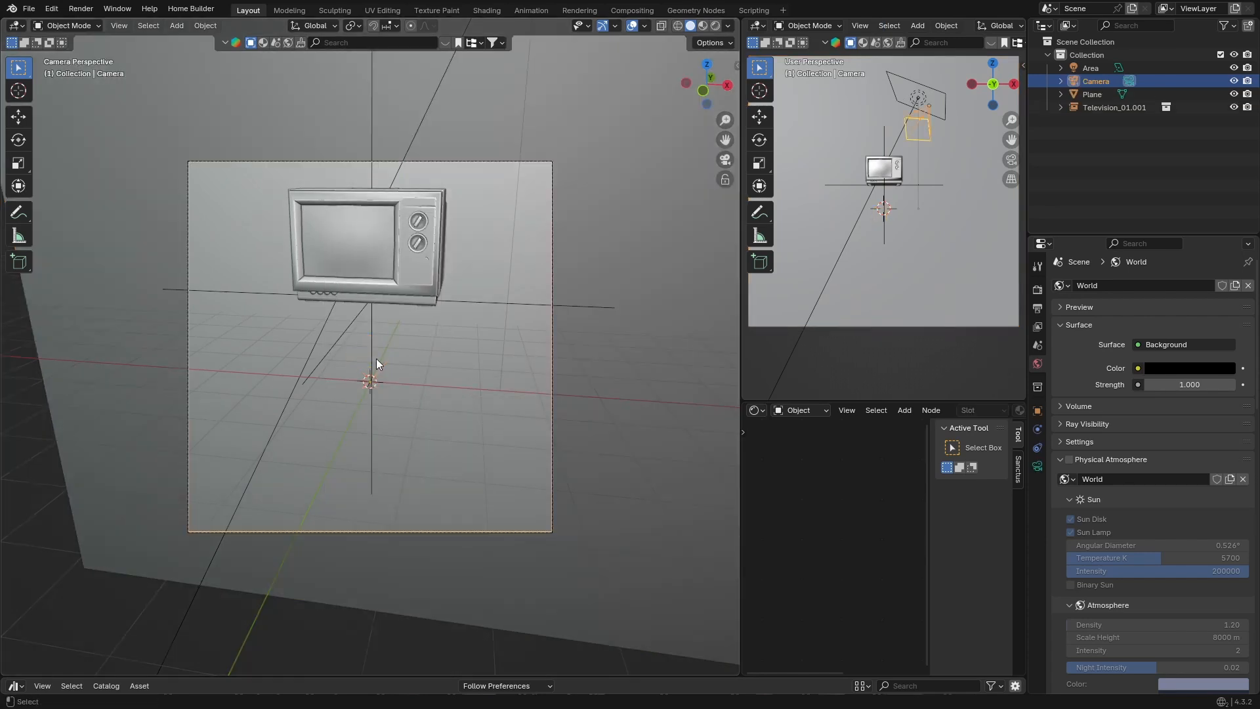
# Step: Set the camera's vertical lens shift to 0.270 to center the television in the frame
pyautogui.click(1038, 470)
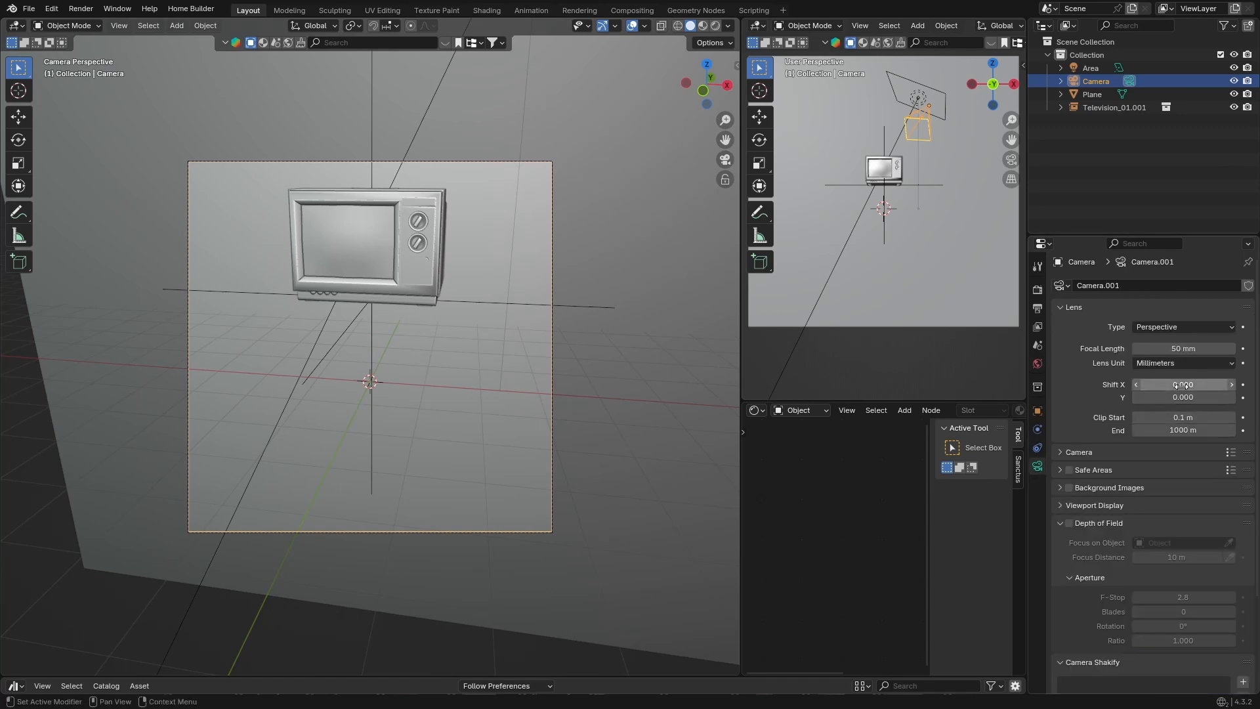
pyautogui.moveTo(1181, 397); pyautogui.dragTo(1226, 398)
pyautogui.scroll(2, 401, 390)
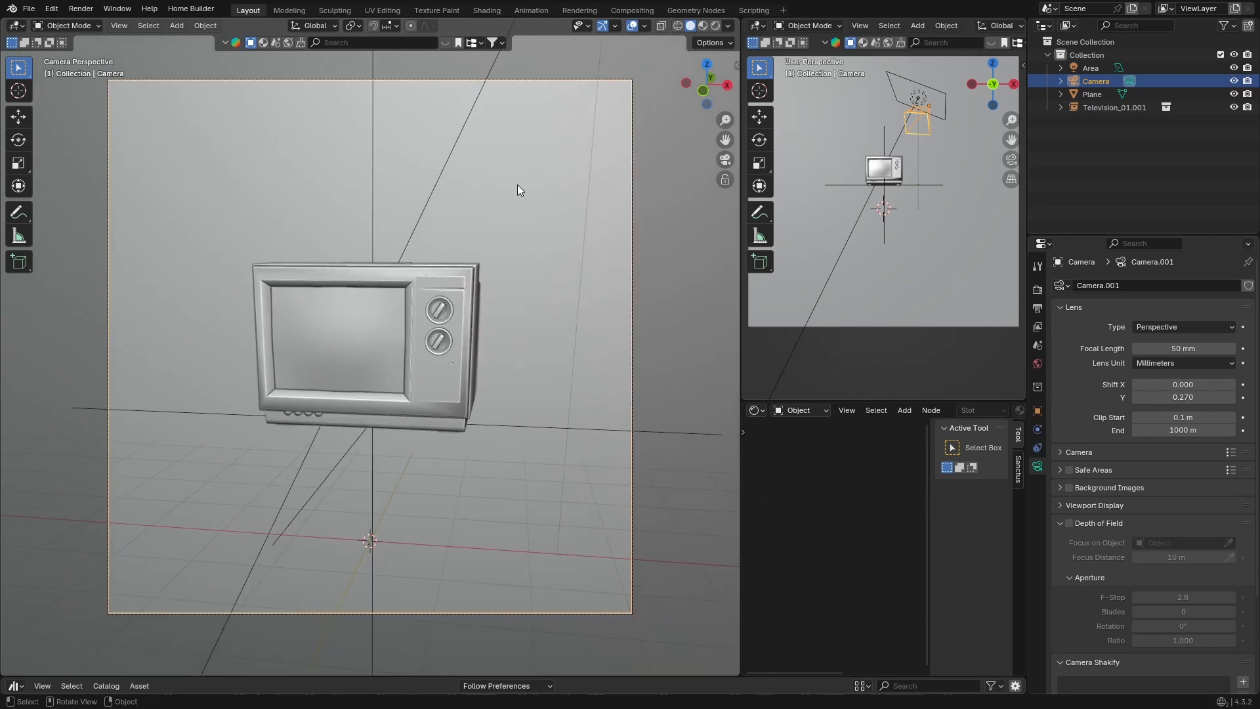
# Step: Check the camera view in rendered shading, return to solid shading, and move the backdrop plane farther down the Z axis
pyautogui.click(715, 26)
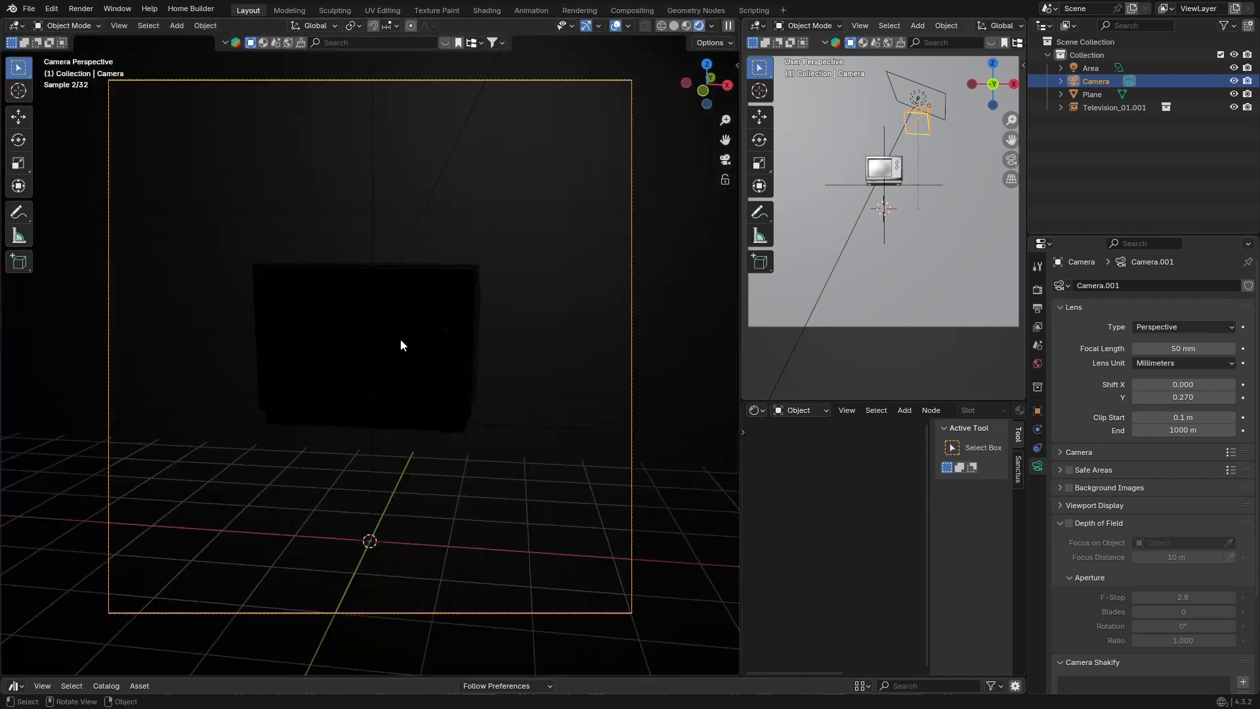
pyautogui.click(553, 335)
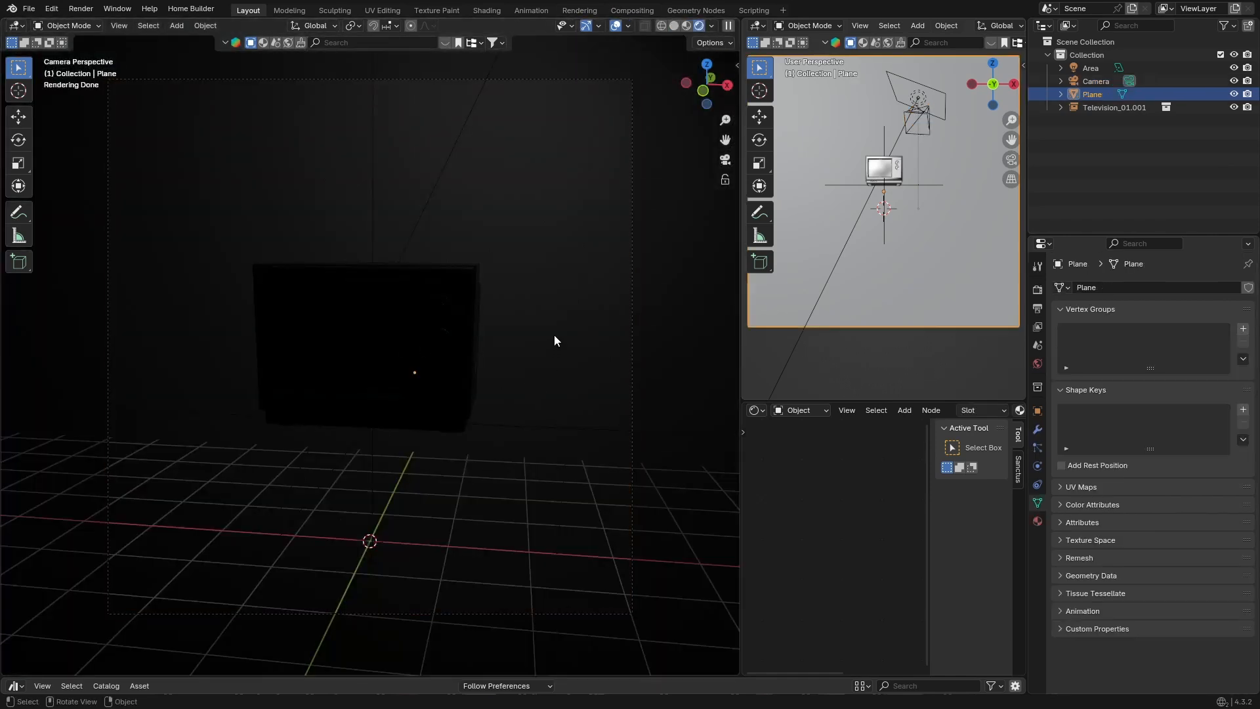
pyautogui.click(671, 26)
pyautogui.press('g')
pyautogui.press('z')
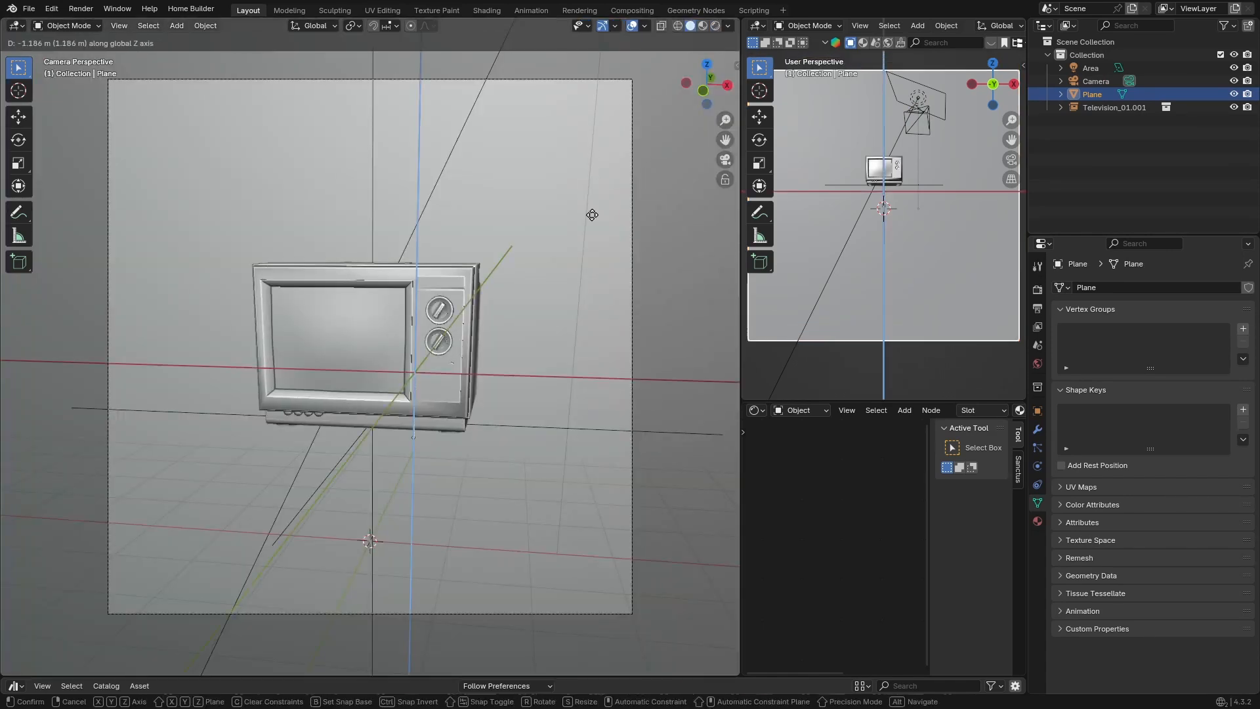
pyautogui.click(585, 348)
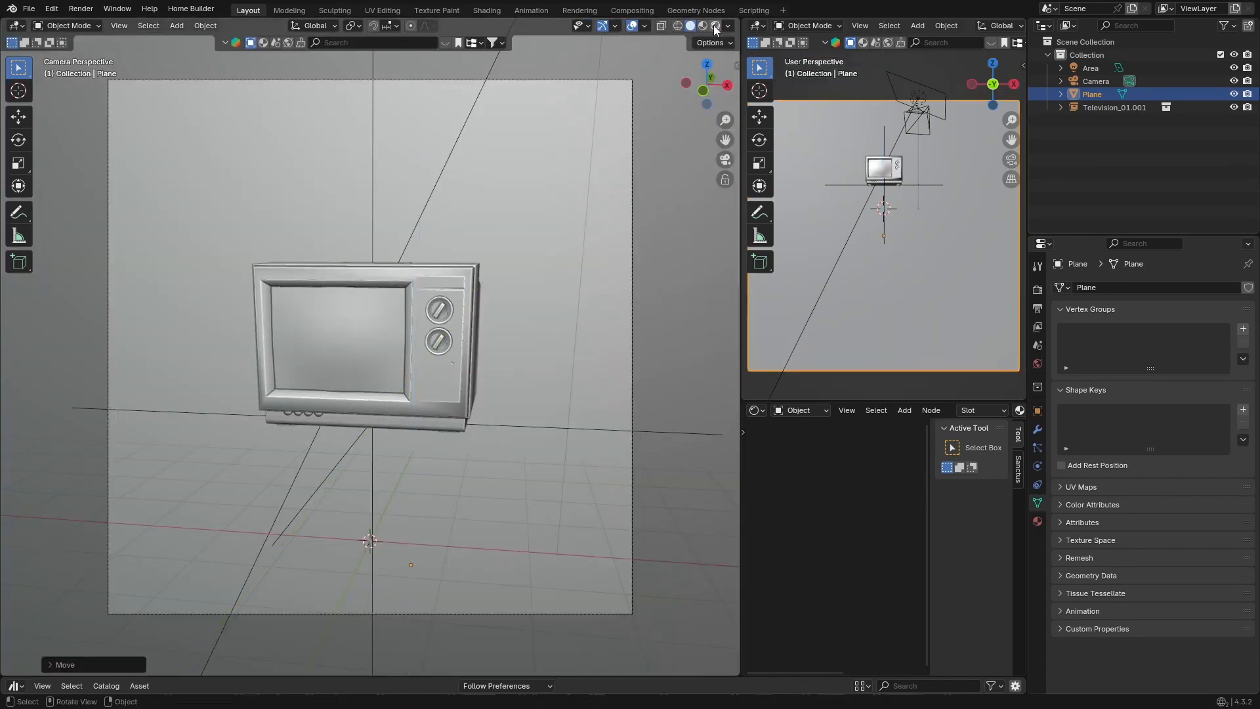
# Step: Preview the scene in rendered shading, return to solid shading, and add a second area light
pyautogui.click(714, 26)
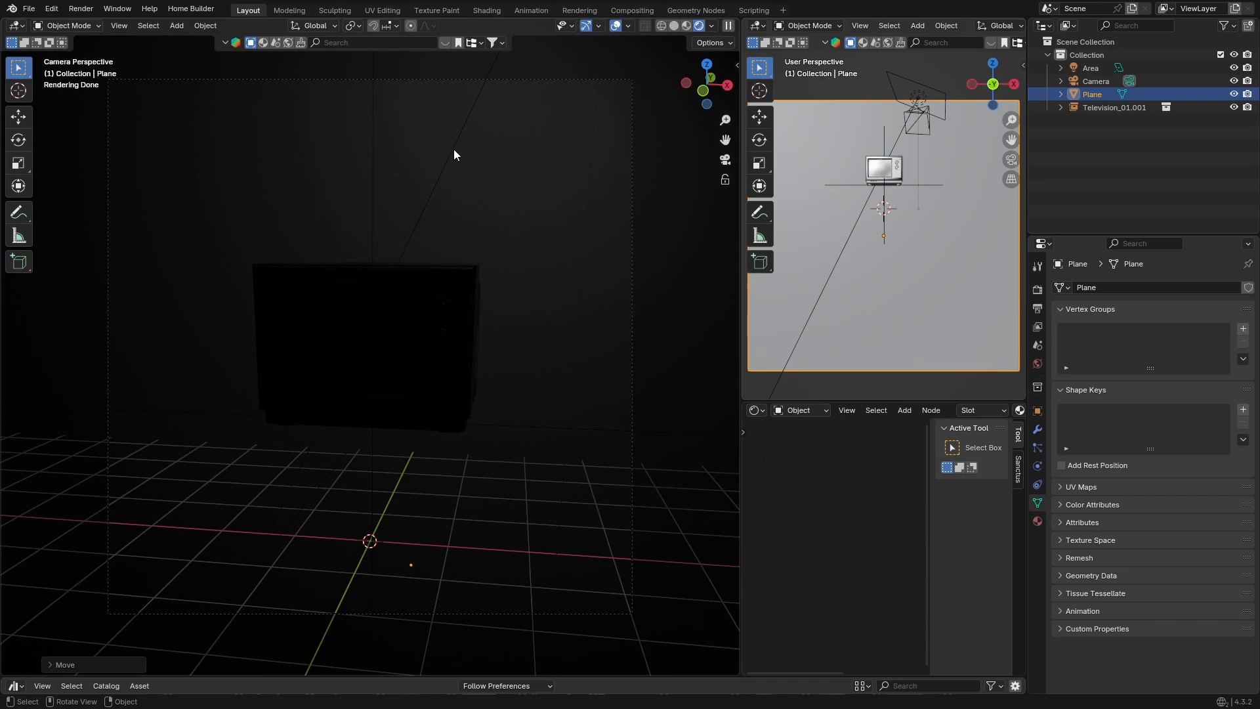
pyautogui.click(674, 27)
pyautogui.scroll(-3, 268, 258)
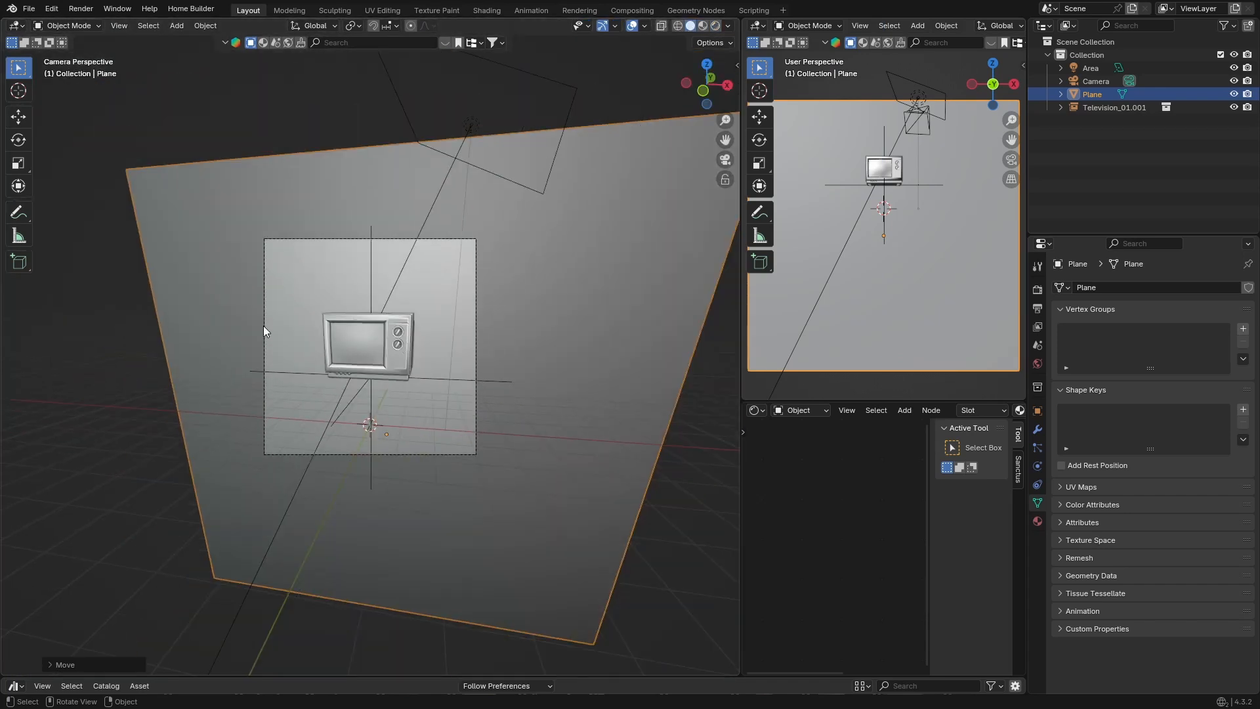
pyautogui.hotkey('shift', 'a')
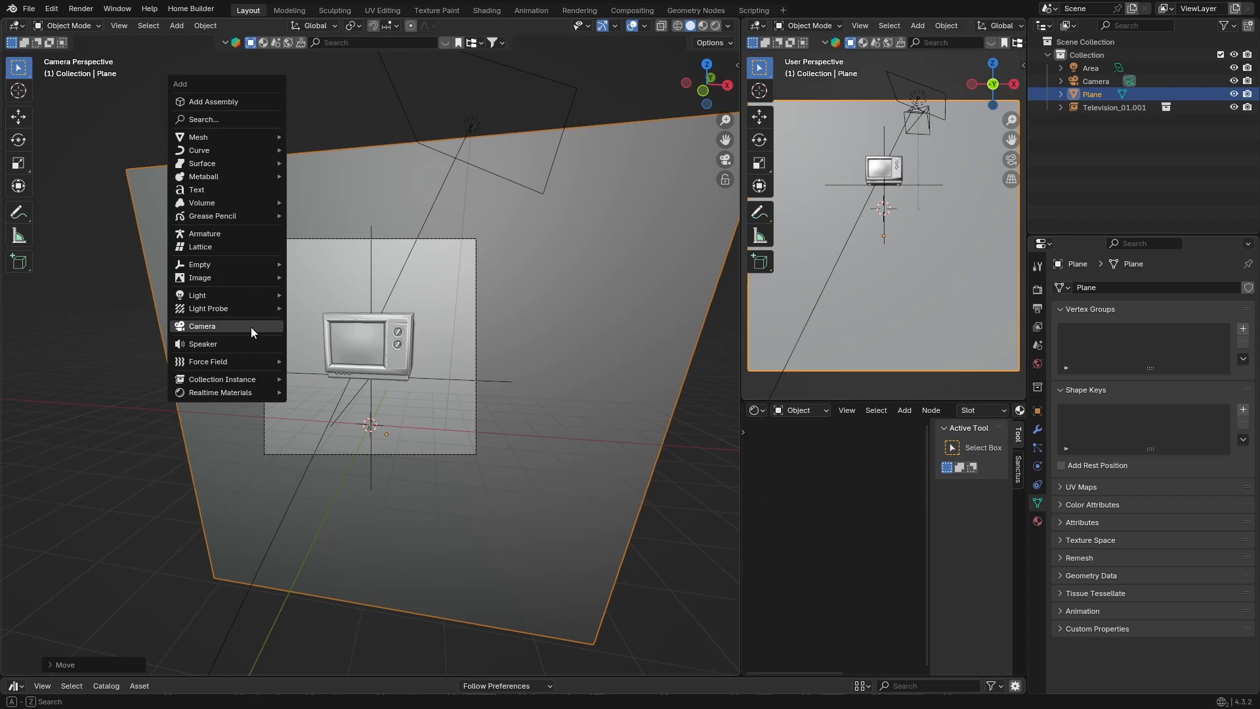
pyautogui.moveTo(209, 269)
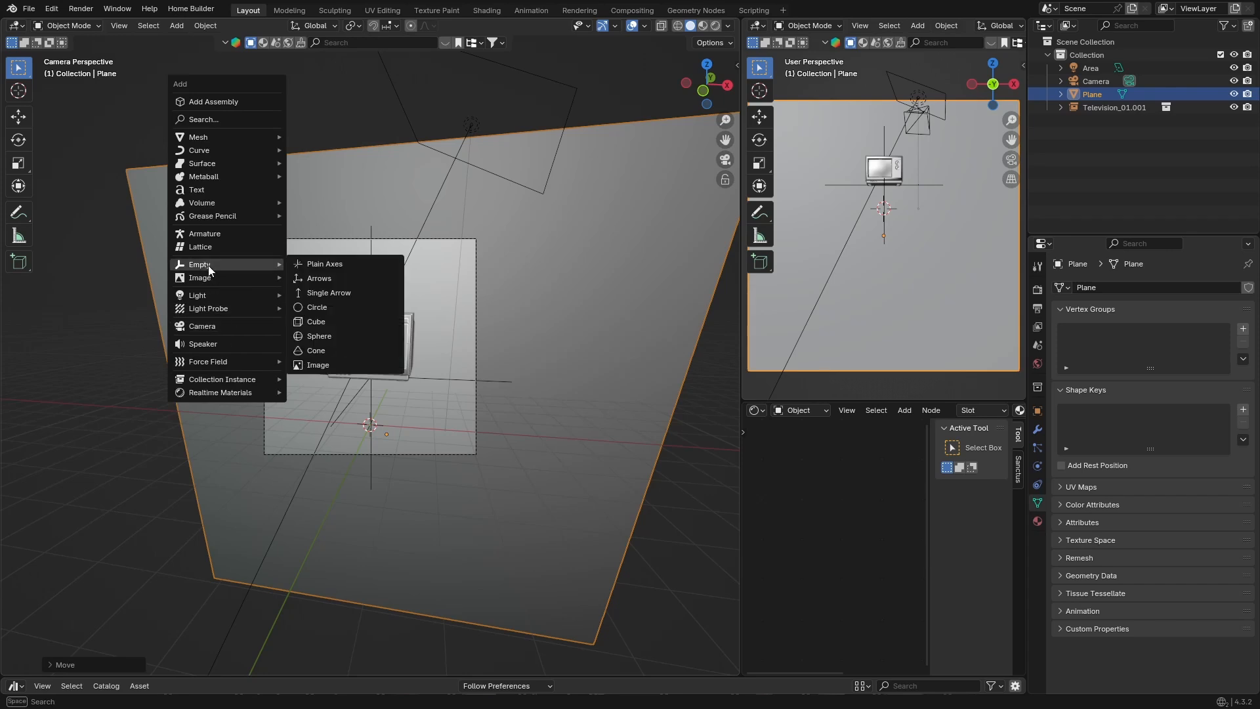
pyautogui.moveTo(210, 295)
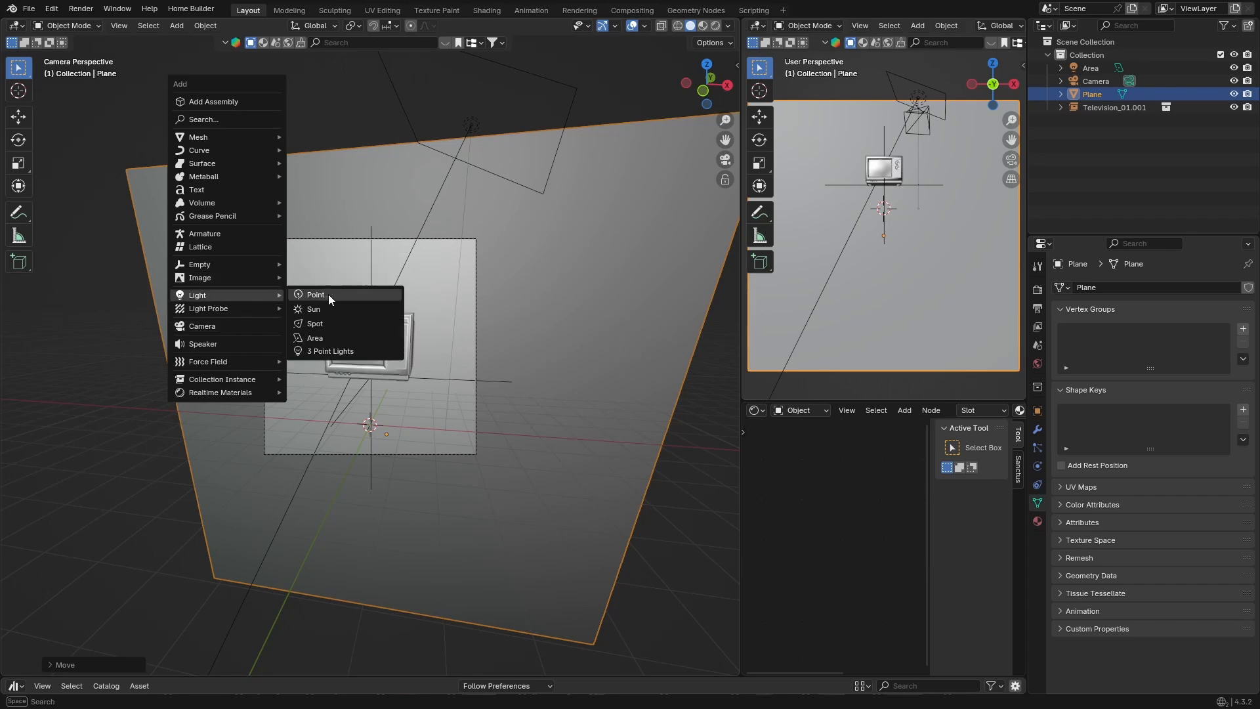
pyautogui.click(325, 337)
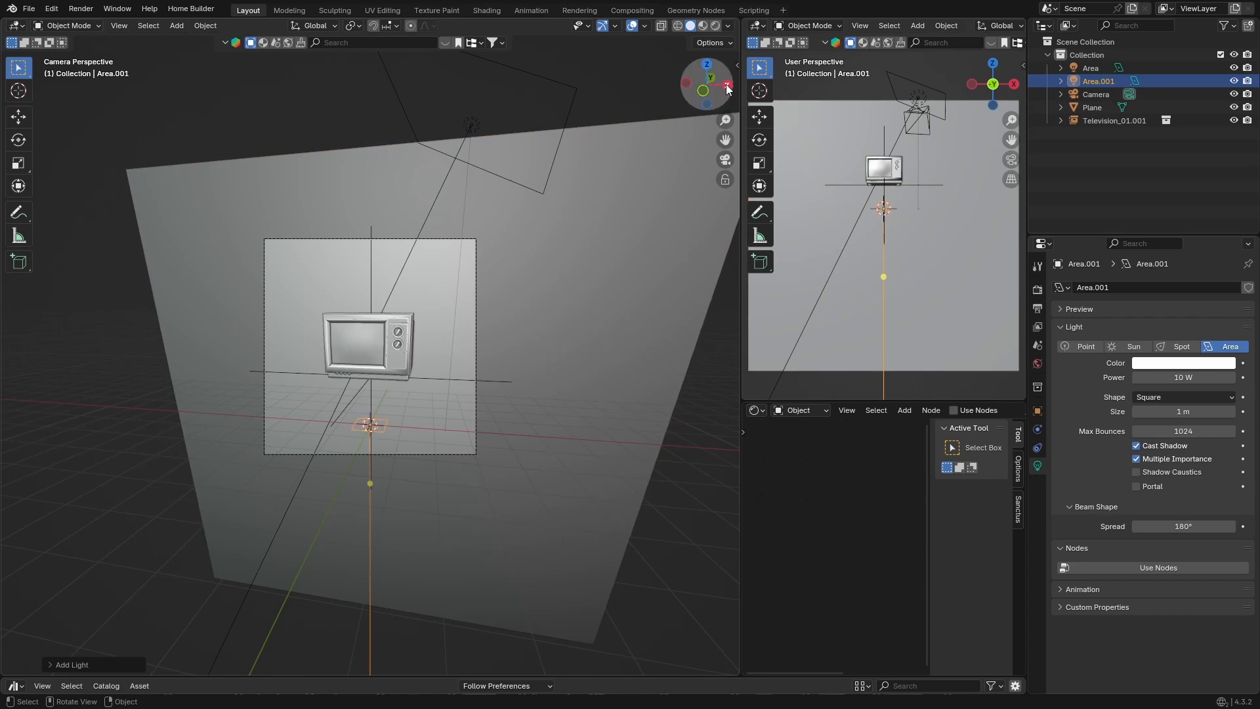
# Step: Move the second area light toward negative X beside the television and raise it along Z to the television's height
pyautogui.click(706, 65)
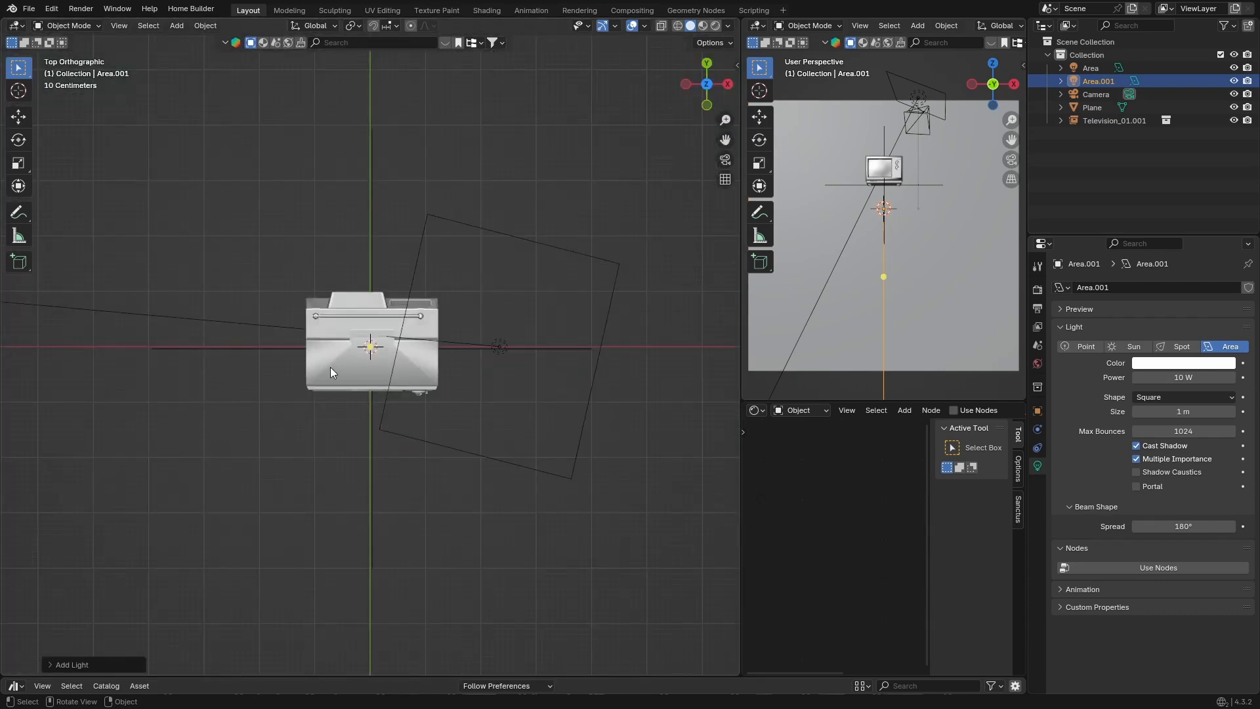
pyautogui.press('g')
pyautogui.press('x')
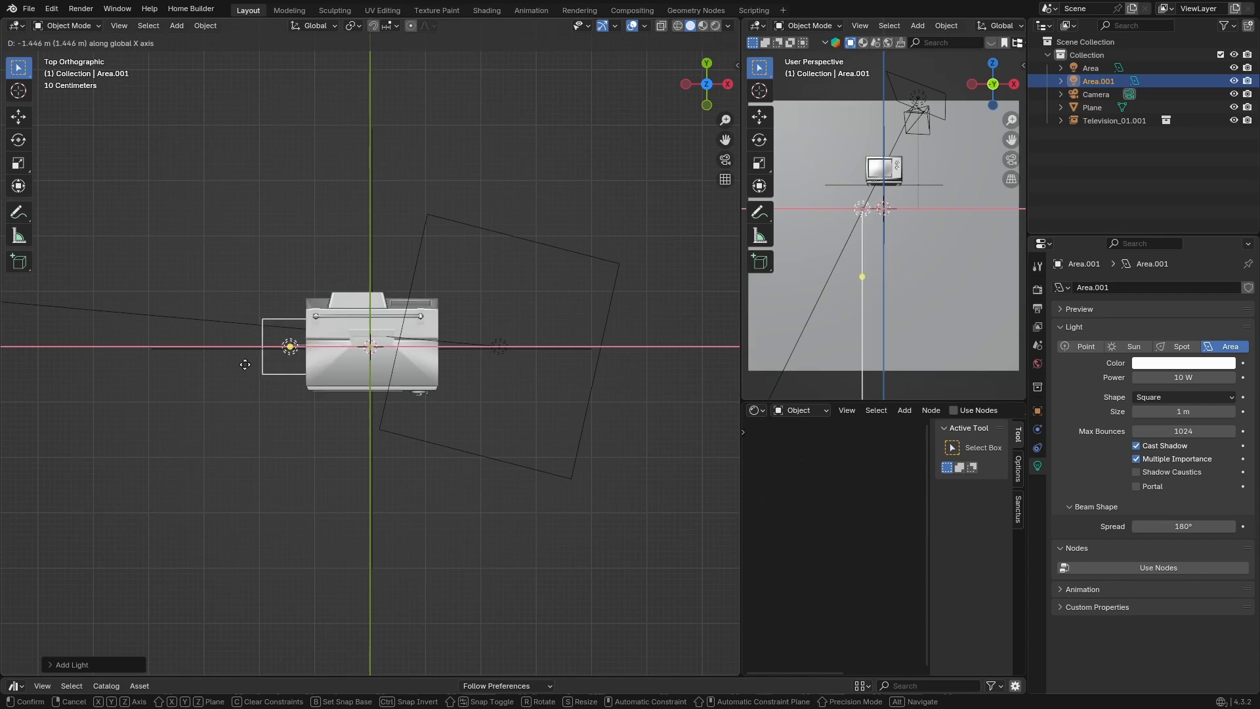
pyautogui.click(124, 357)
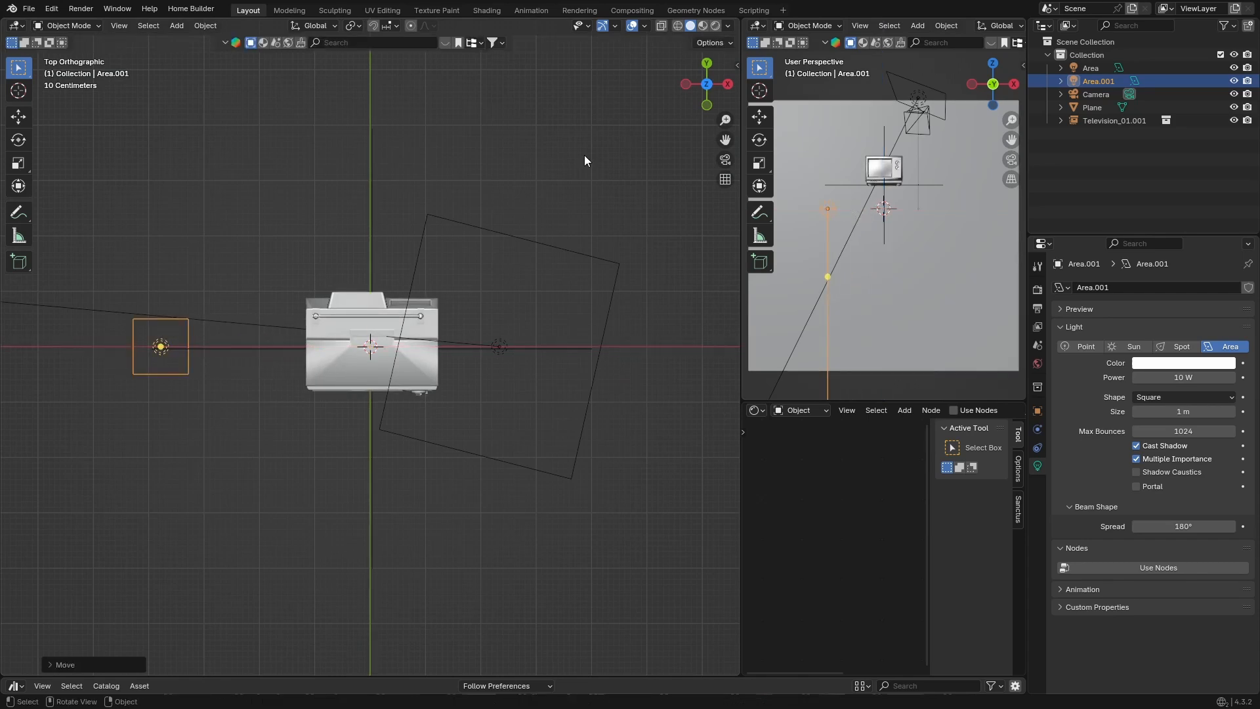
pyautogui.click(726, 85)
pyautogui.press('g')
pyautogui.press('z')
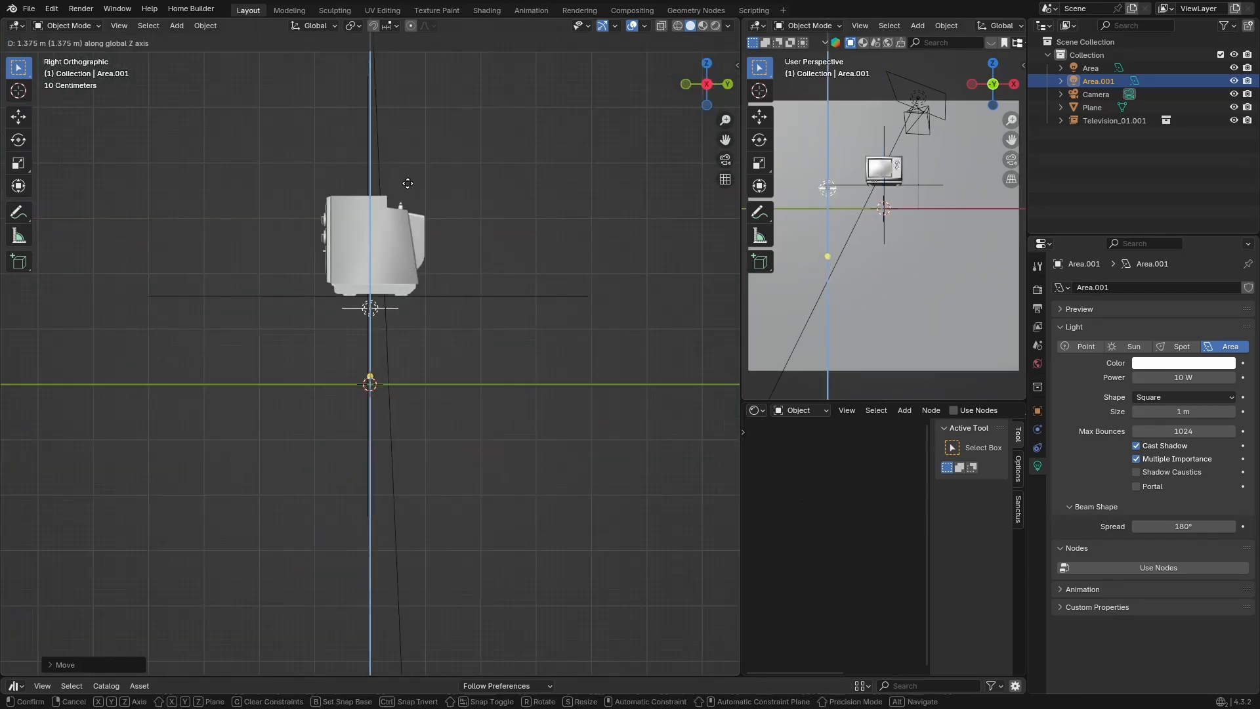
pyautogui.click(404, 97)
# Step: Enlarge the second area light and rotate it toward the television
pyautogui.moveTo(404, 97); pyautogui.dragTo(381, 322, button='middle')
pyautogui.press('s')
pyautogui.click(638, 127)
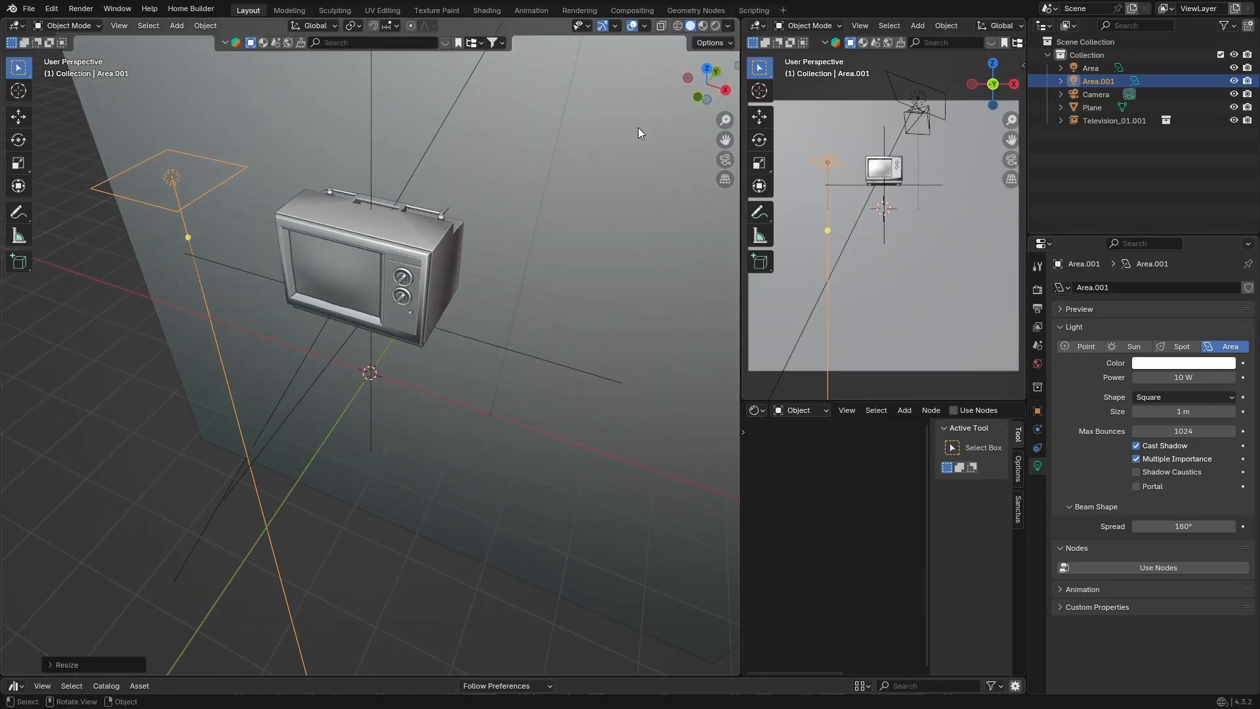
pyautogui.press('r')
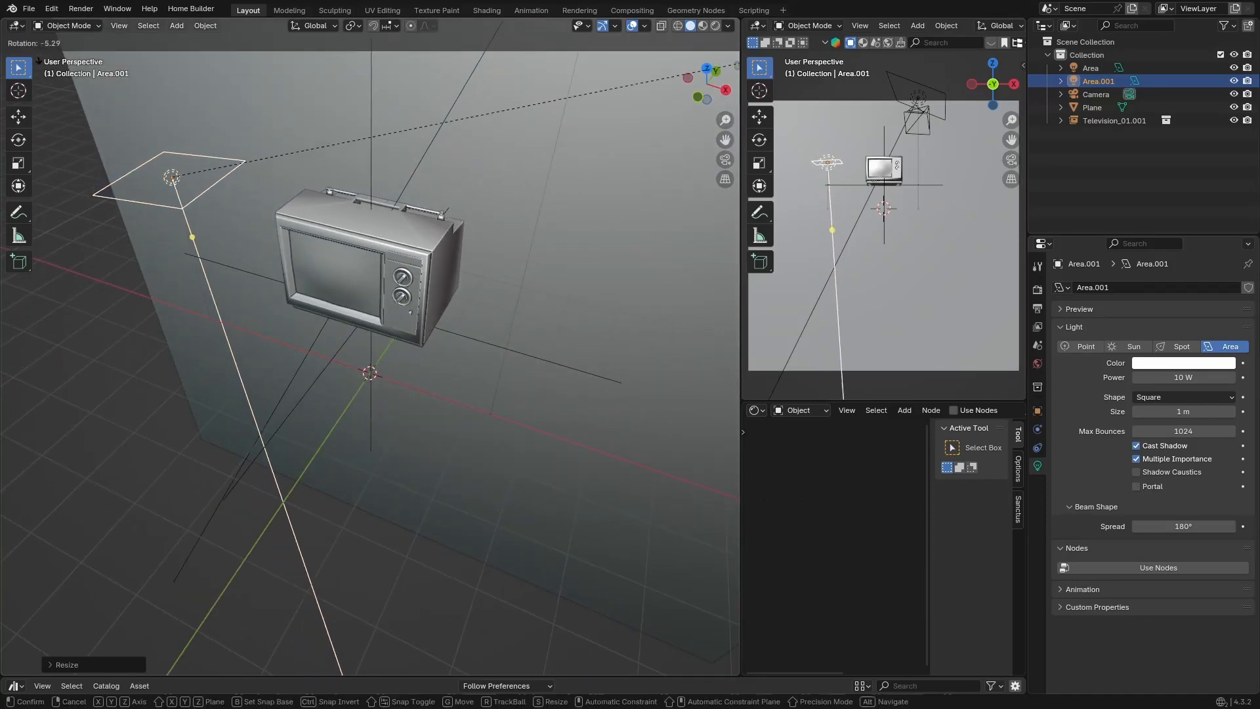
pyautogui.click(188, 246)
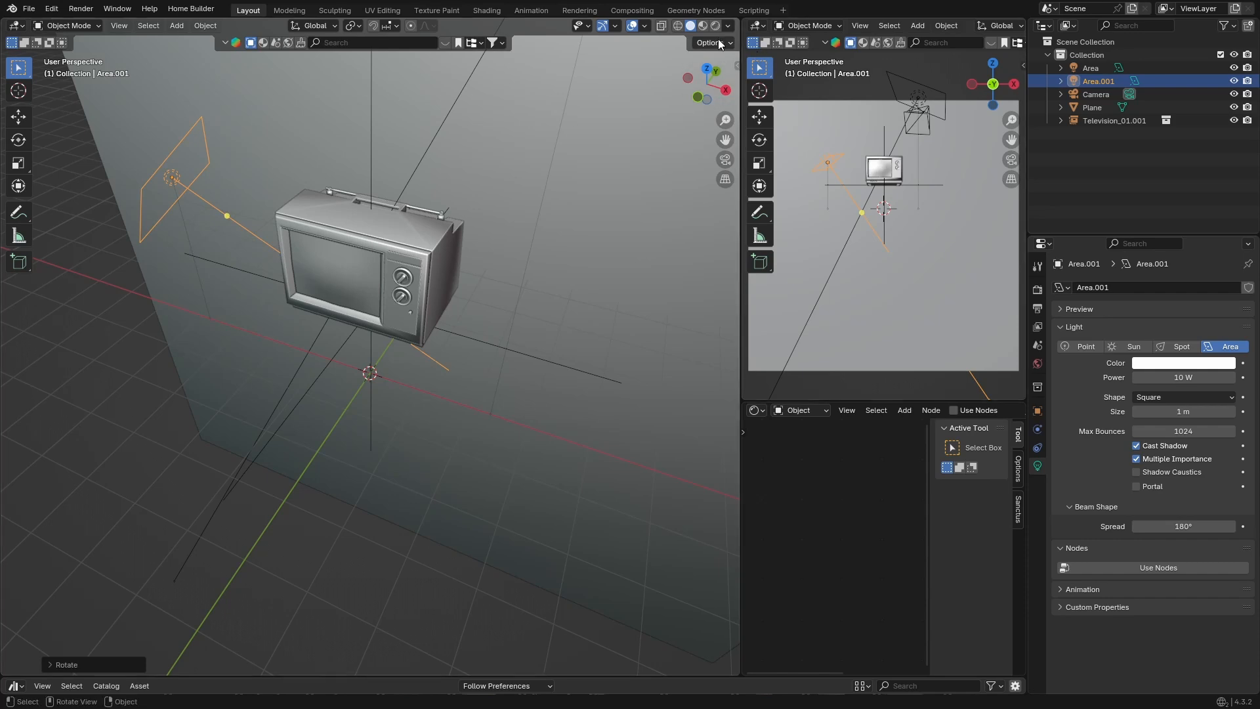
# Step: Refine the second area light's rotation from the front and top views so it points sideways at the television, and deselect it
pyautogui.moveTo(463, 341)
pyautogui.mouseDown(button='middle')
pyautogui.moveTo(460, 373)
pyautogui.moveTo(485, 345)
pyautogui.mouseUp(button='middle')
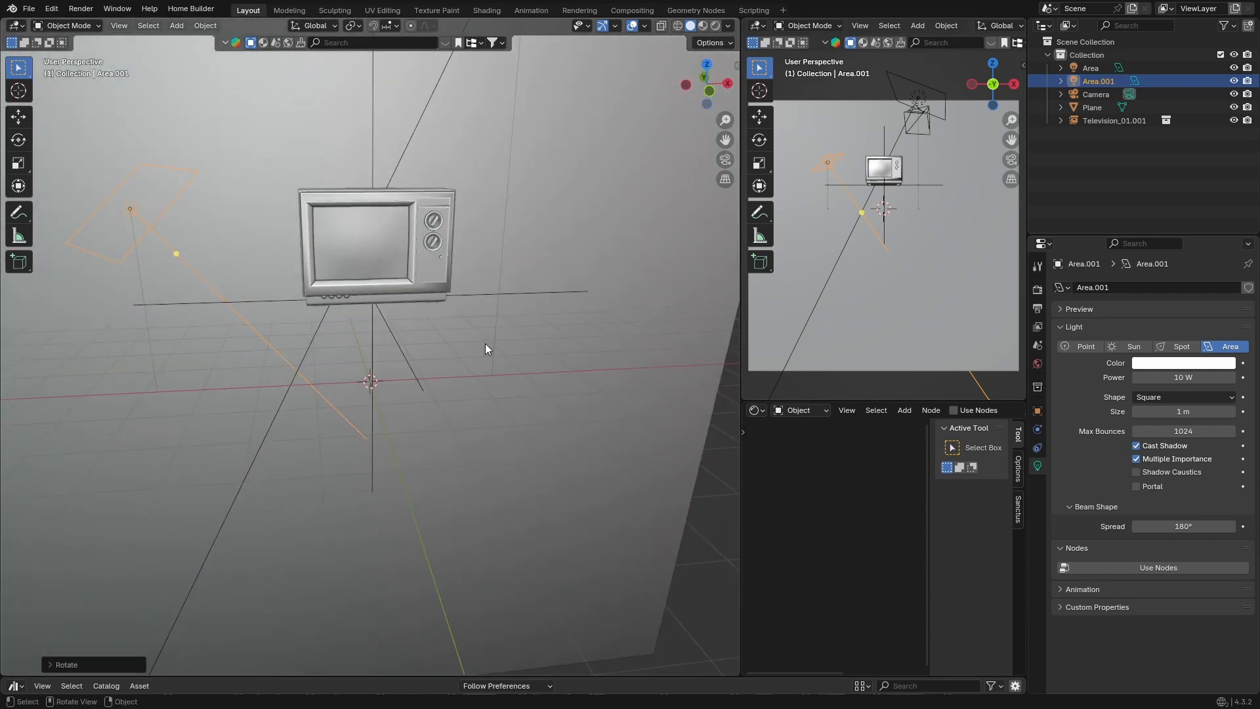
pyautogui.press('r')
pyautogui.click(573, 475)
pyautogui.click(705, 63)
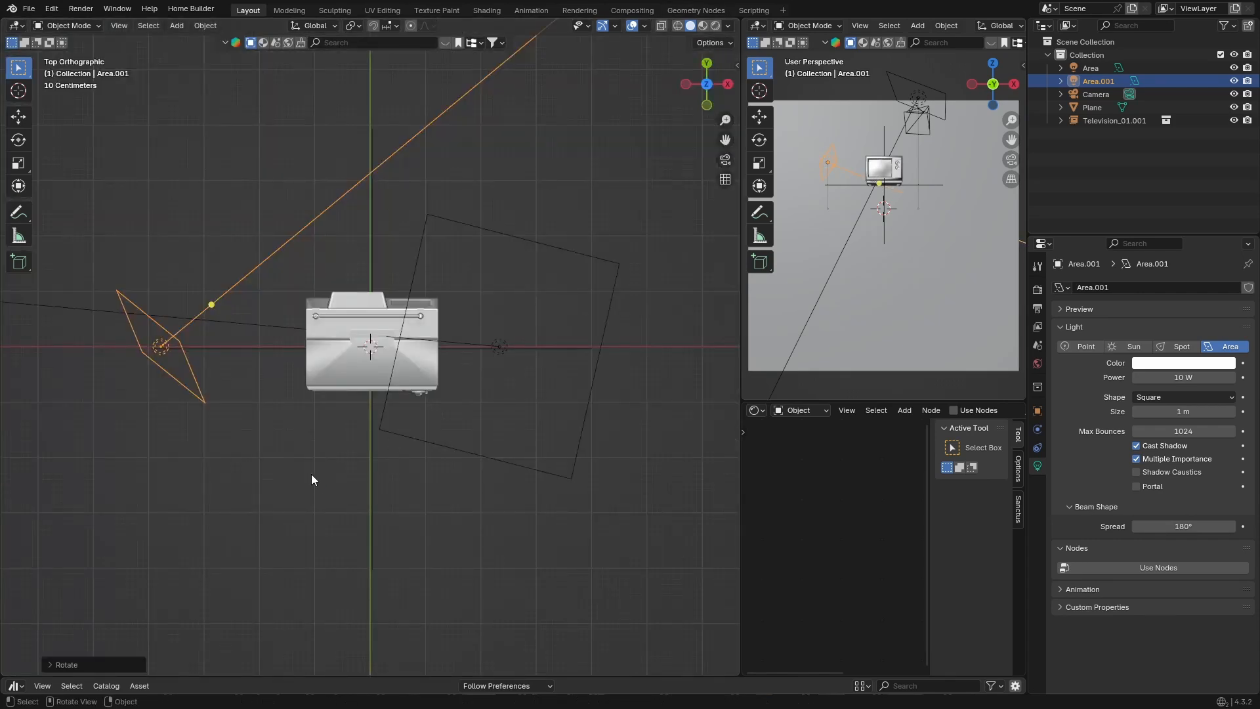
pyautogui.press('r')
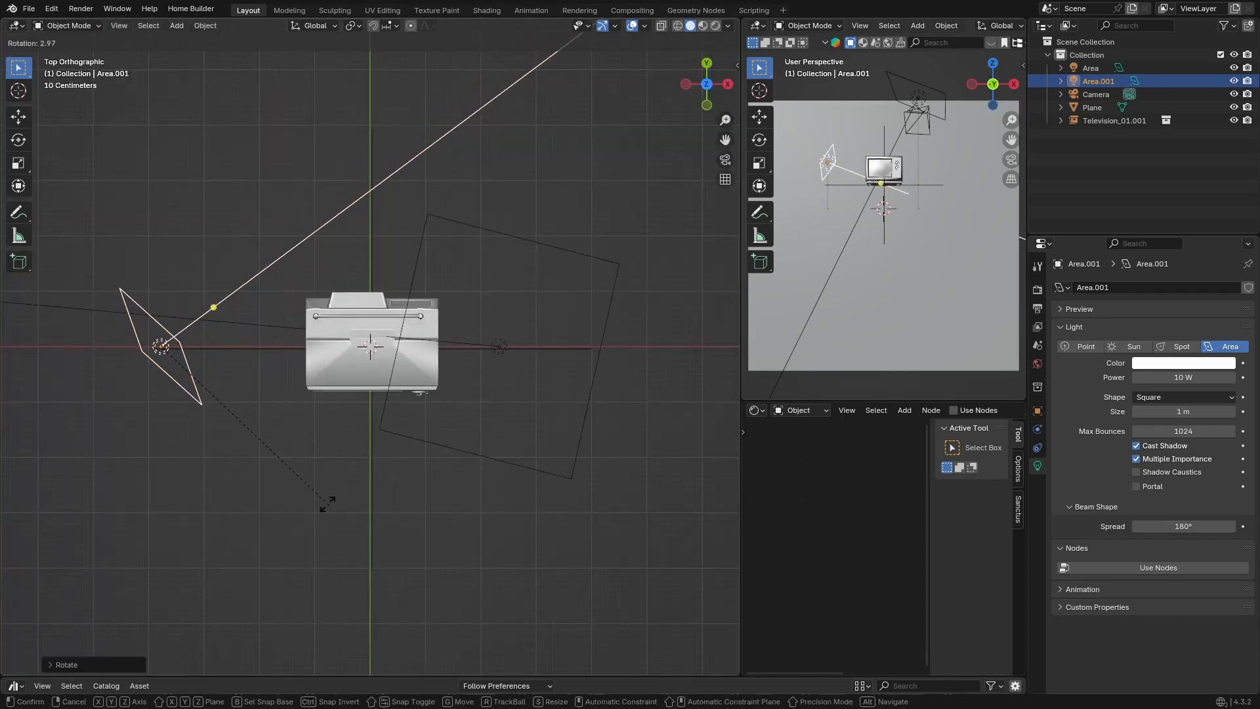
pyautogui.click(337, 166)
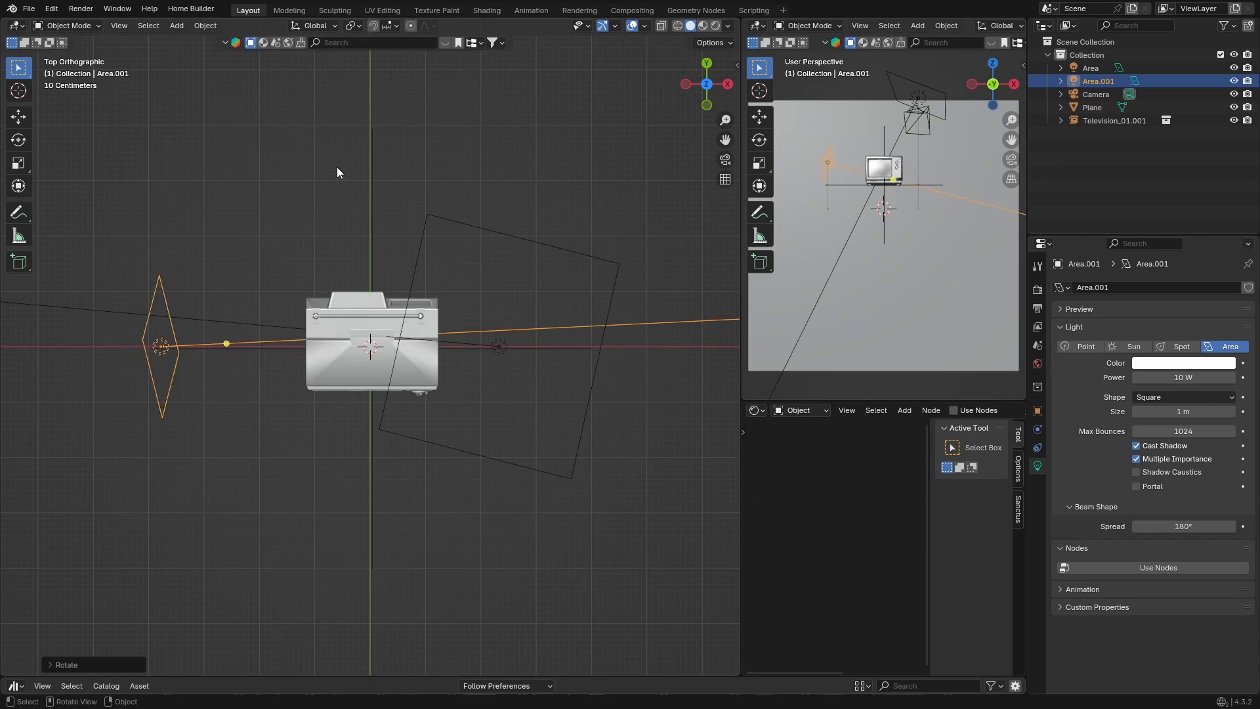
pyautogui.click(214, 474)
pyautogui.moveTo(214, 468); pyautogui.dragTo(354, 296, button='middle')
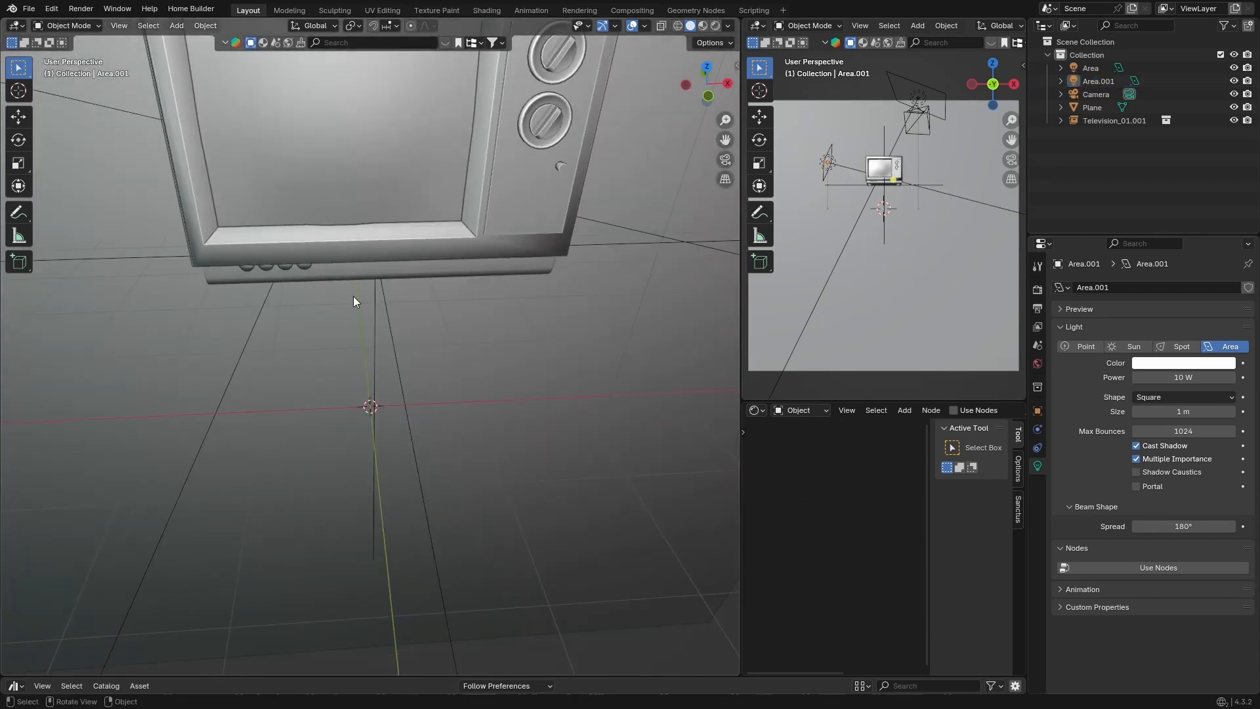
# Step: From the camera view, select the area light above the television and rename it Gobo Light
pyautogui.click(726, 161)
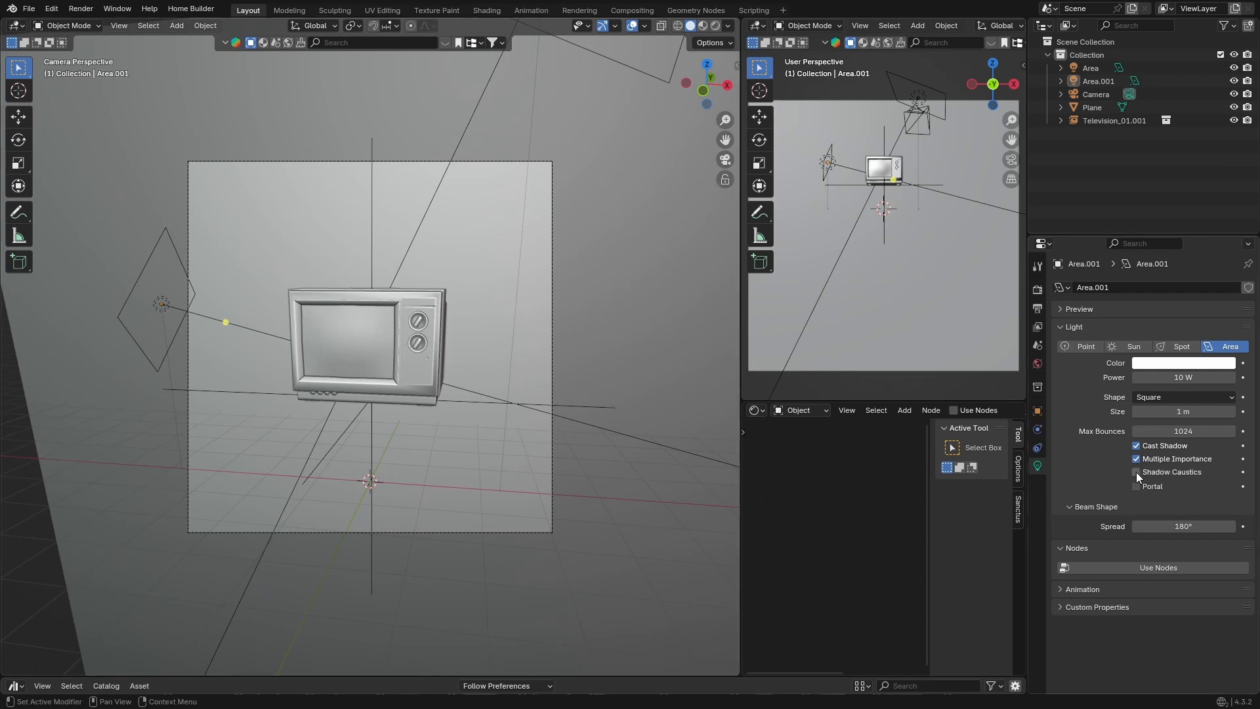
pyautogui.click(627, 69)
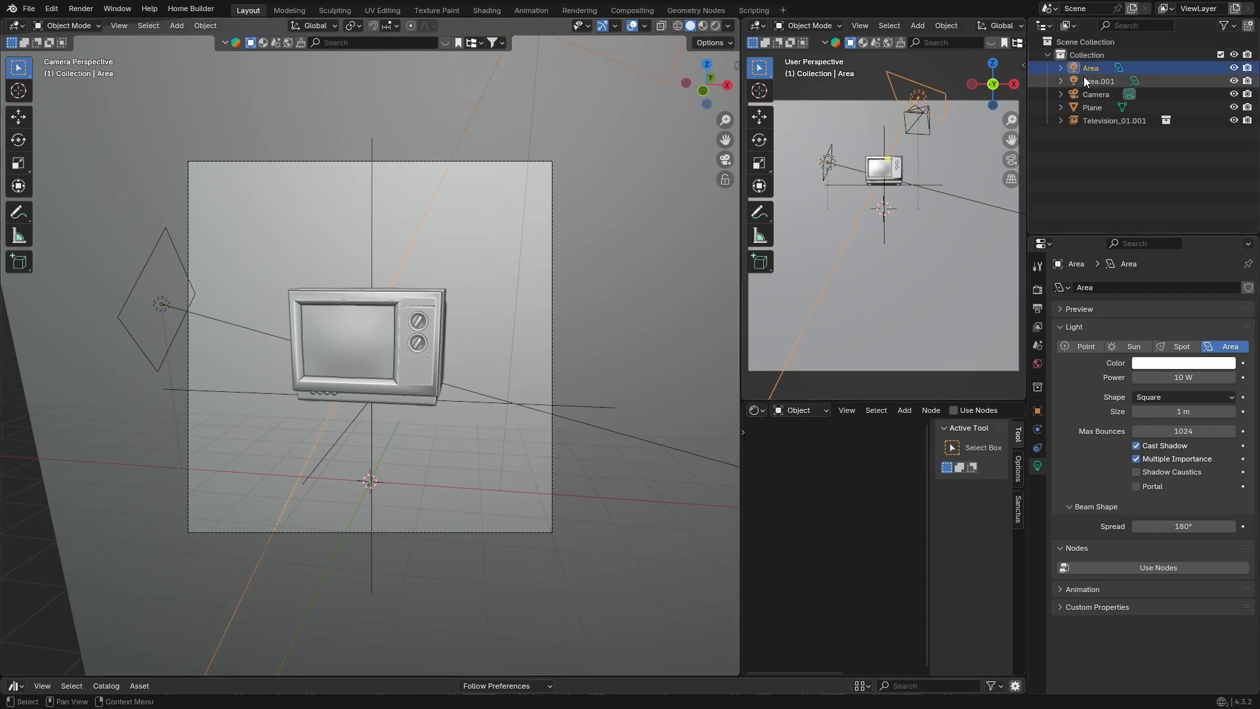
pyautogui.doubleClick(1100, 69)
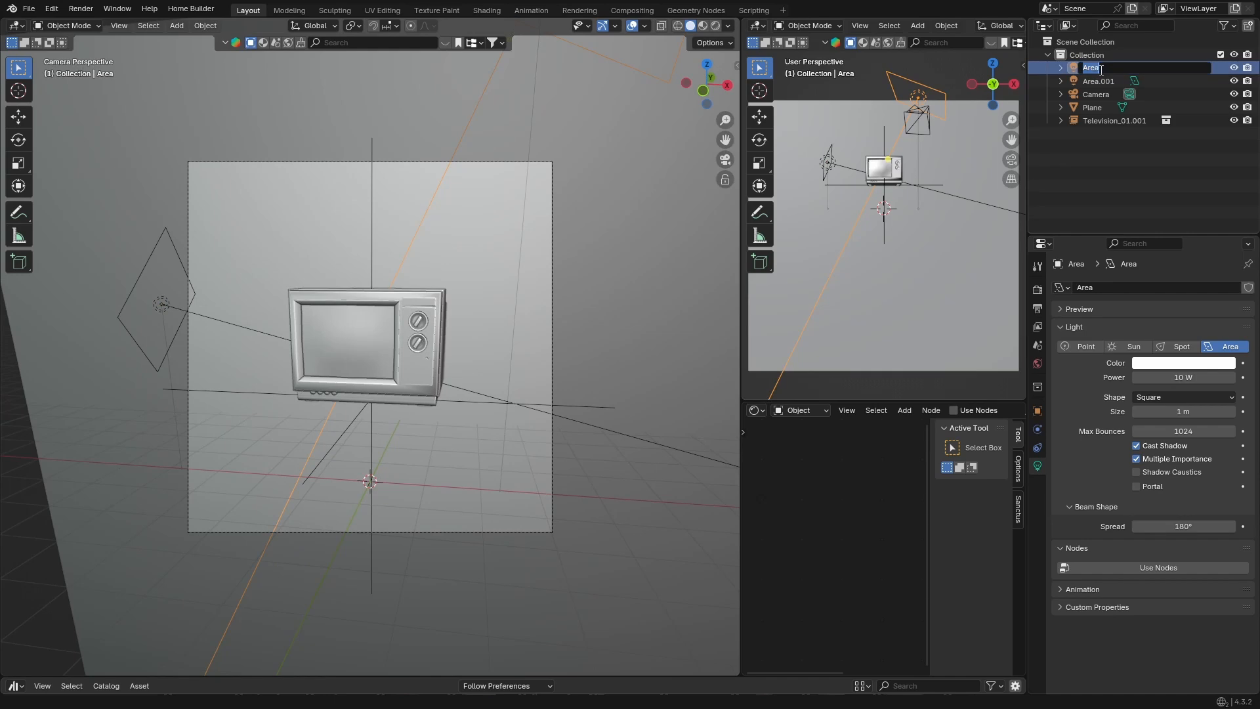
pyautogui.press('BackSpace')
pyautogui.press('Return')
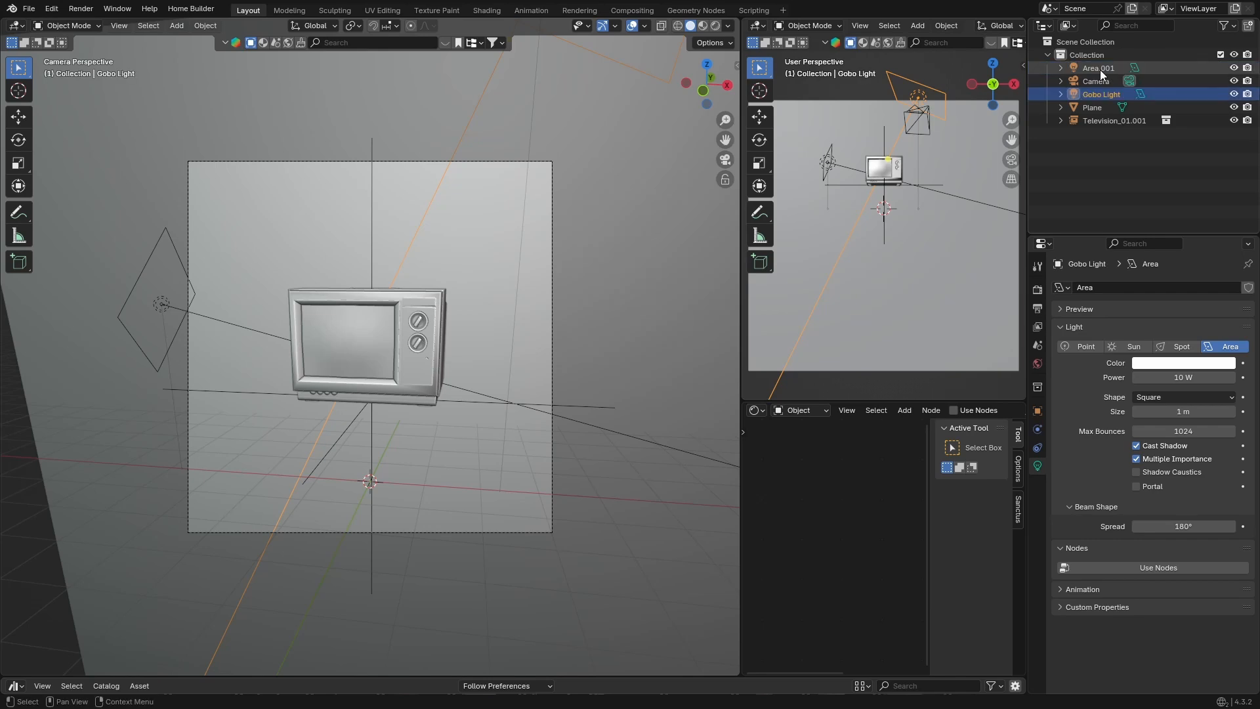
# Step: In the Shading workspace, enable nodes for the Gobo Light and set its Emission strength to 0
pyautogui.click(485, 10)
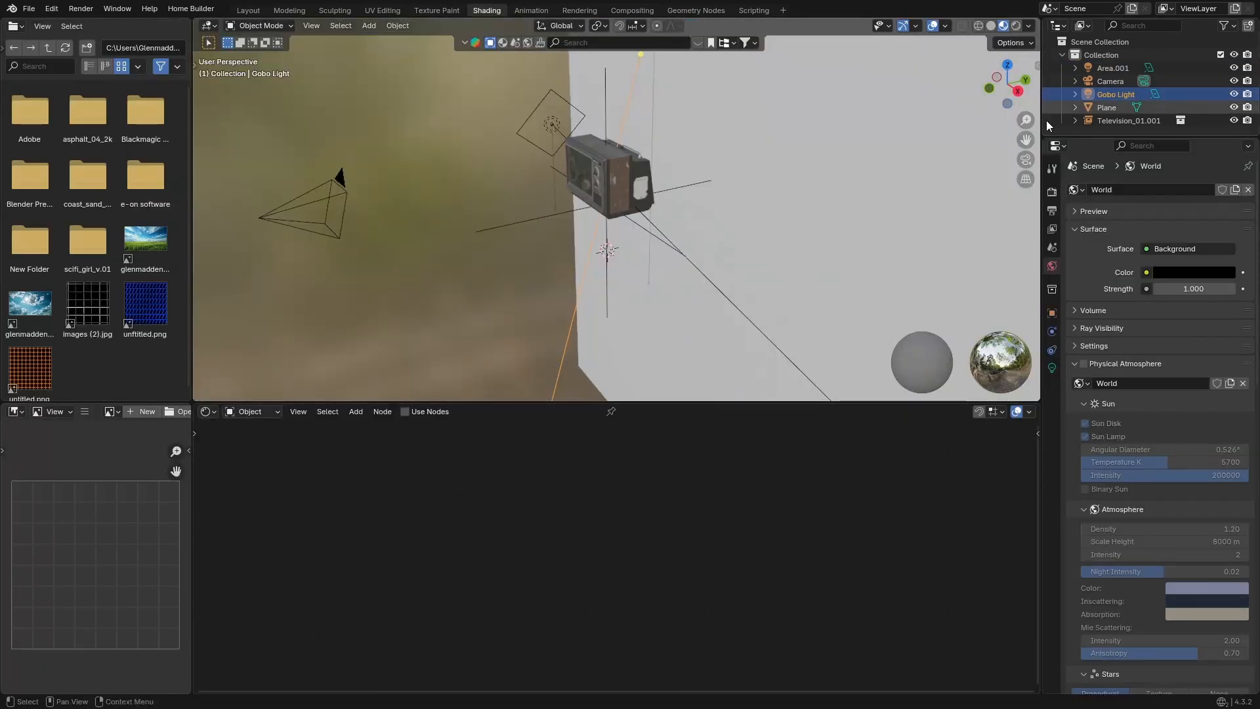
pyautogui.click(407, 413)
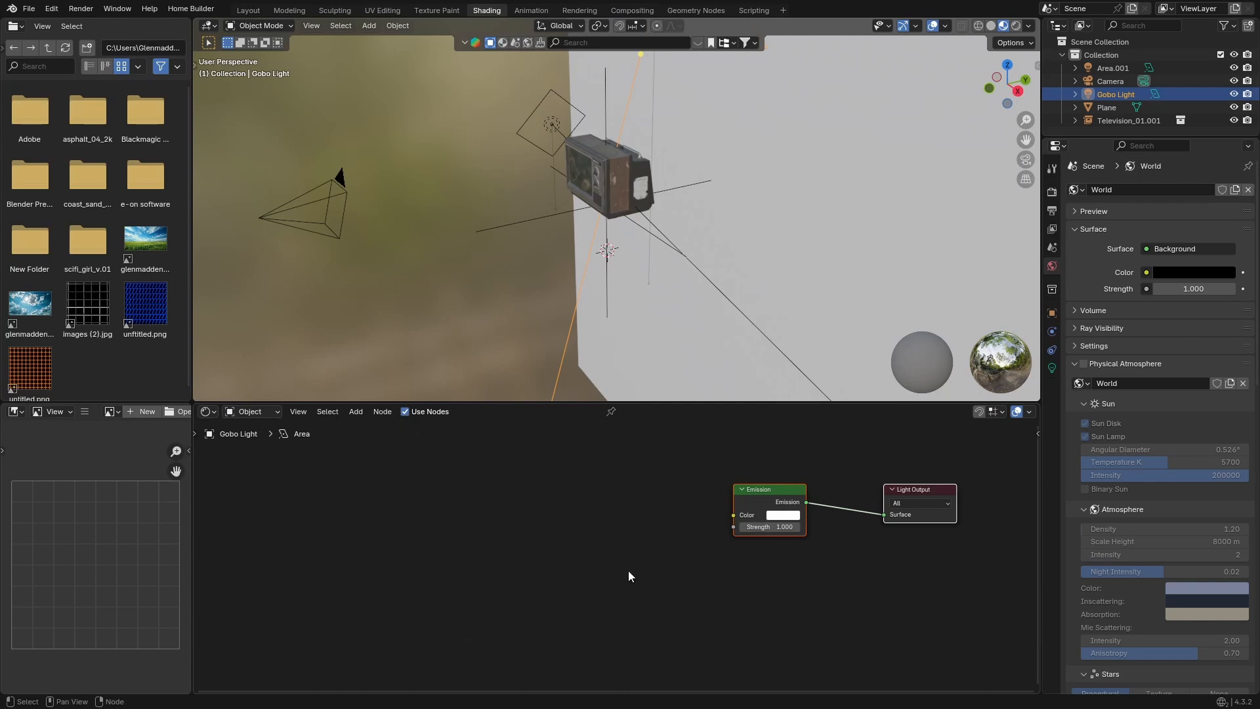
pyautogui.scroll(1, 715, 561)
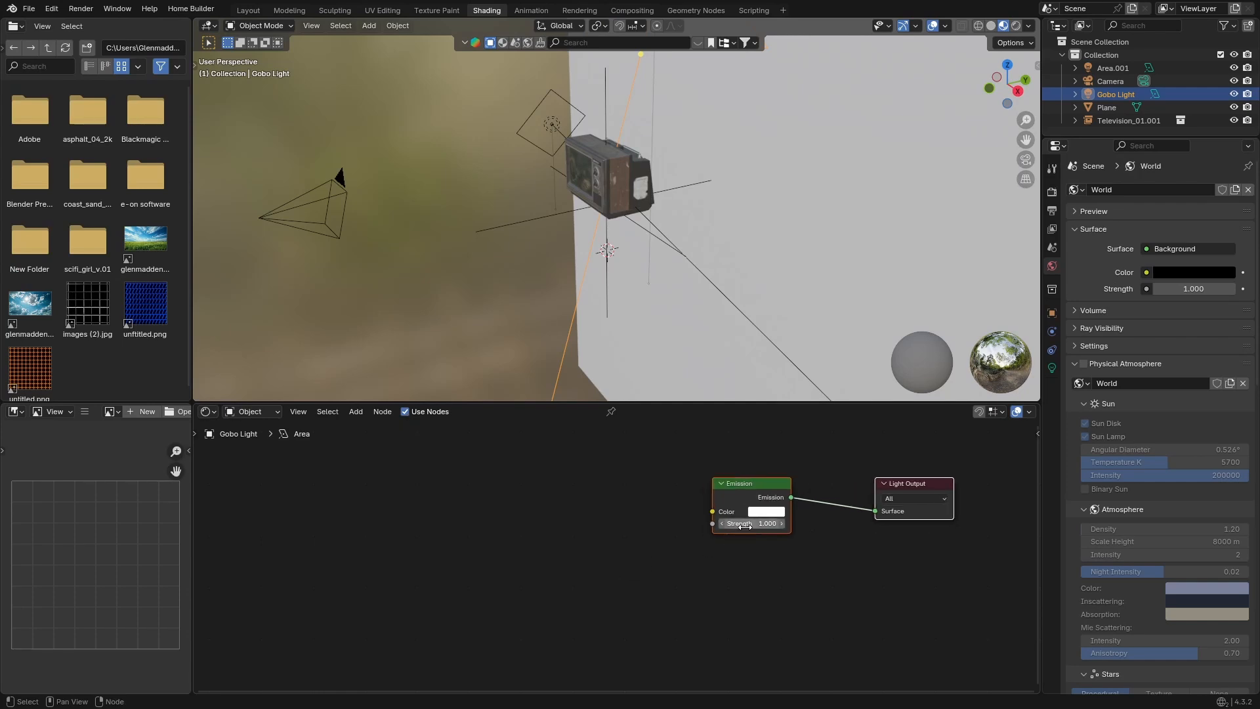
pyautogui.click(747, 524)
pyautogui.press('BackSpace')
pyautogui.press('Return')
# Step: Add a Noise Texture node to the Gobo Light's node tree and place it well before the Emission node
pyautogui.hotkey('shift', 'a')
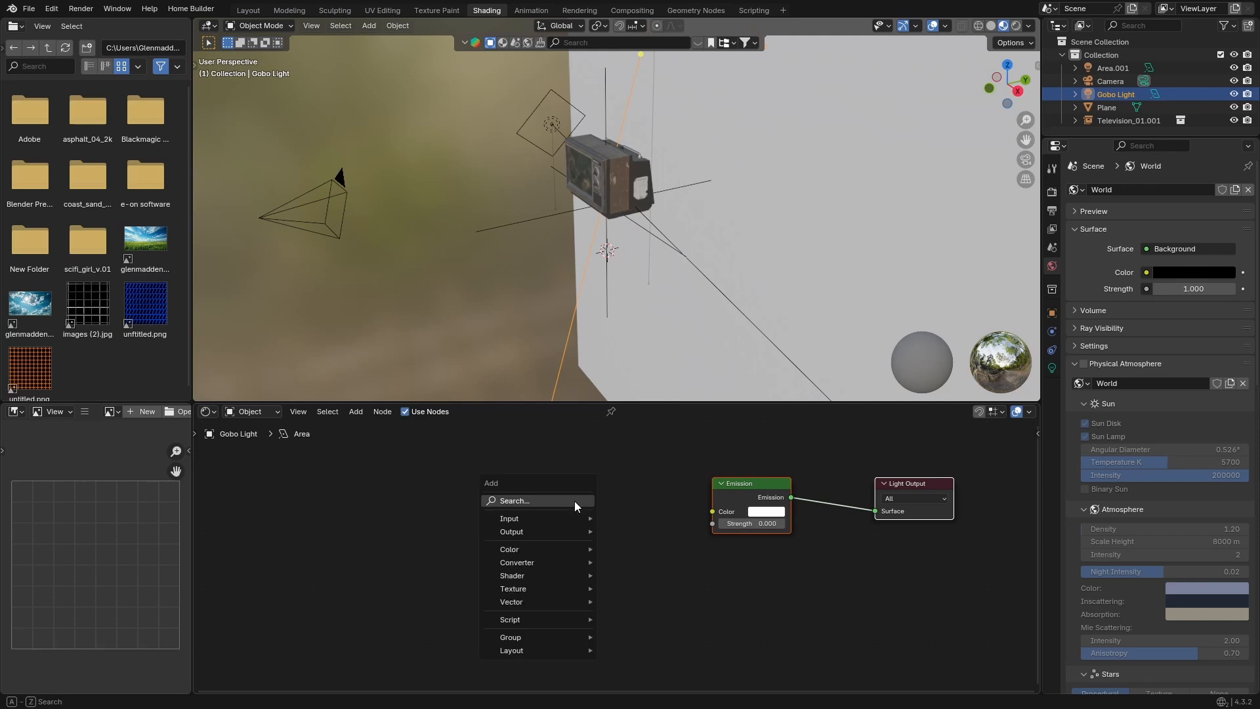
pyautogui.click(574, 502)
pyautogui.write('np')
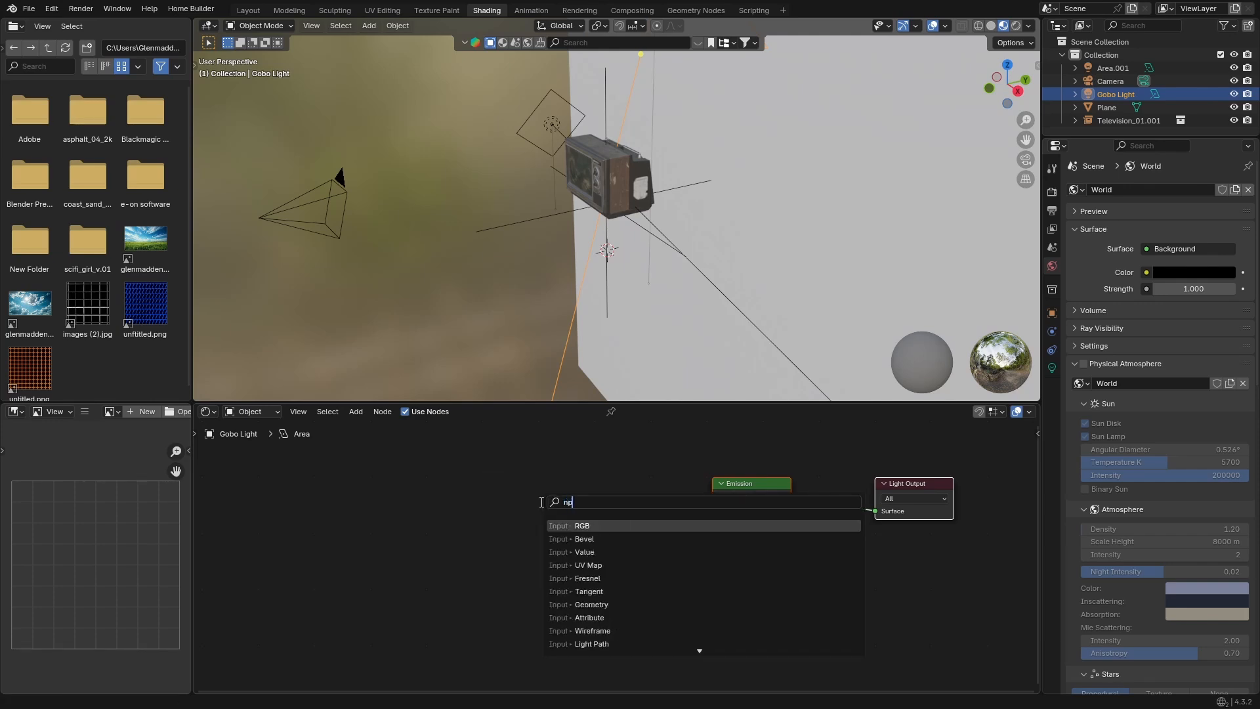
pyautogui.press('BackSpace')
pyautogui.write('o')
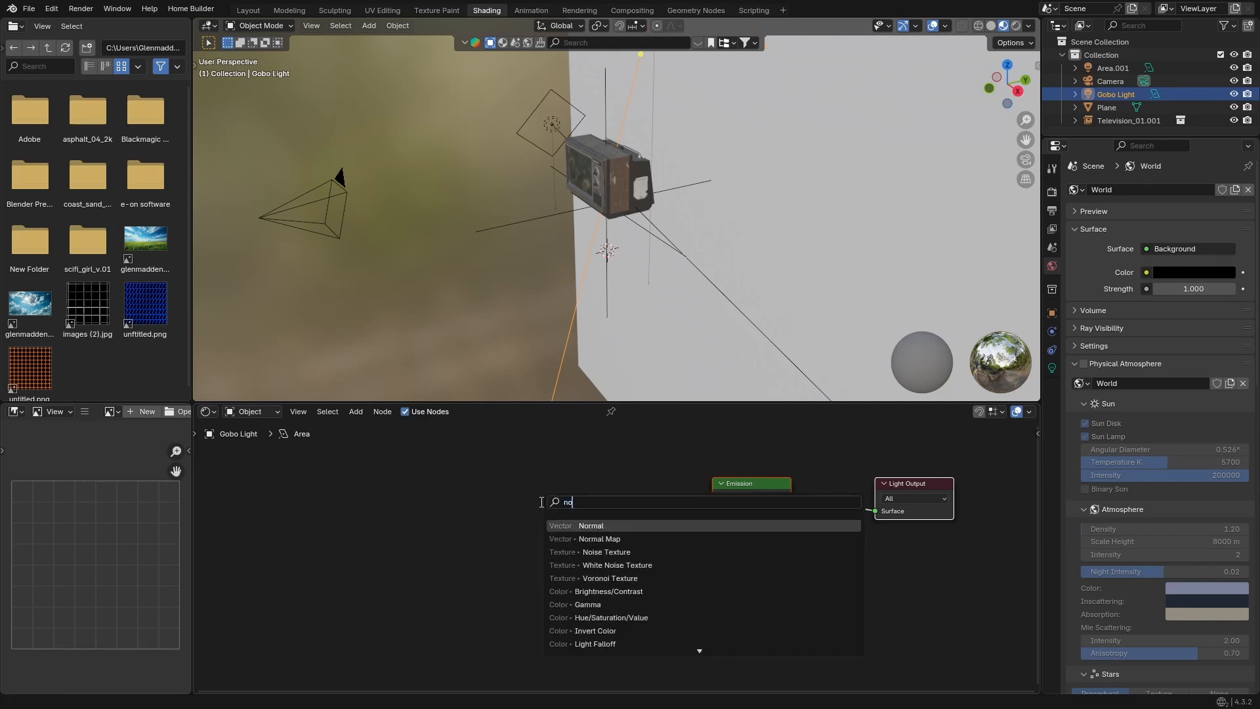
pyautogui.press('Down')
pyautogui.press('Down')
pyautogui.press('Return')
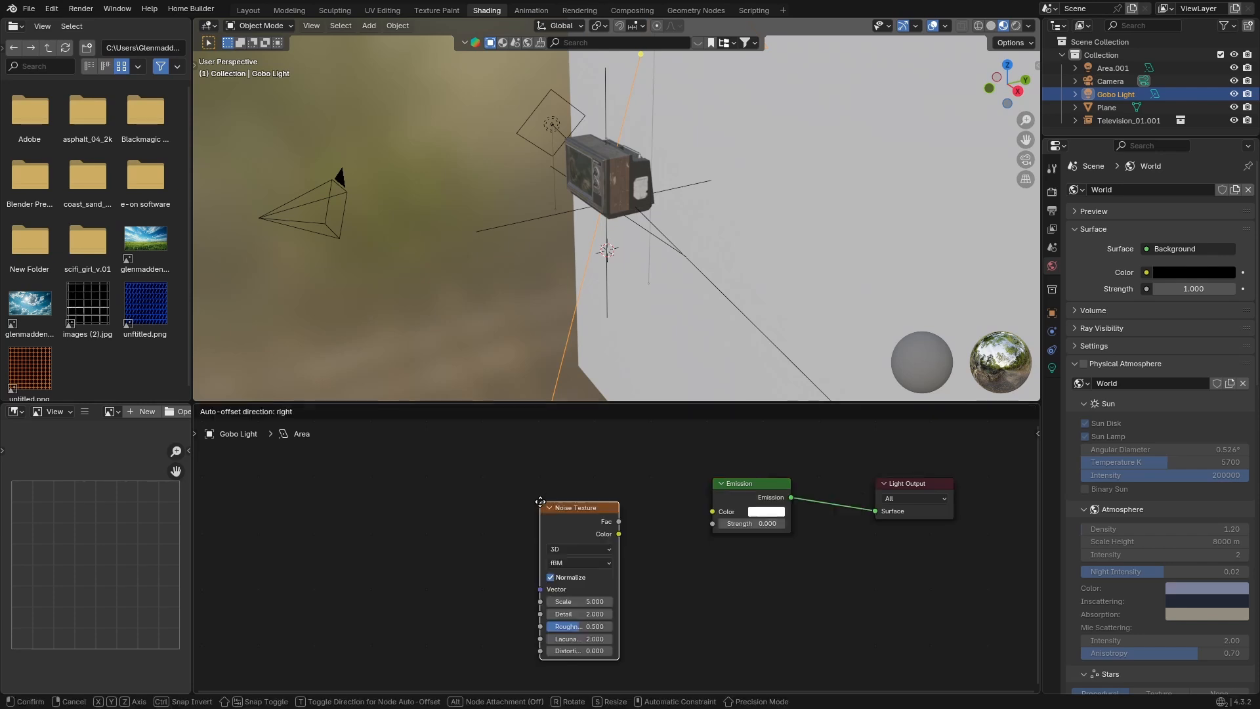
pyautogui.click(460, 478)
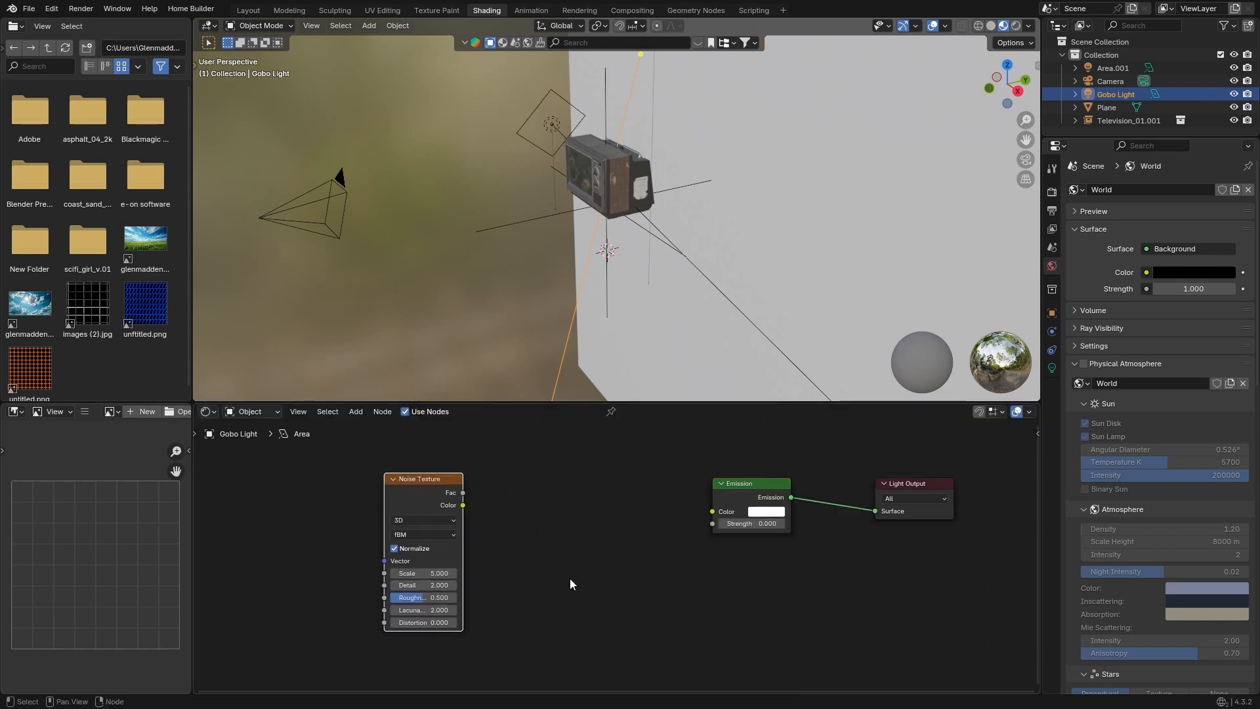
# Step: Add a Color Ramp node, feed it the Noise Texture's Fac output, and connect its Color output to the Emission color
pyautogui.hotkey('shift', 'a')
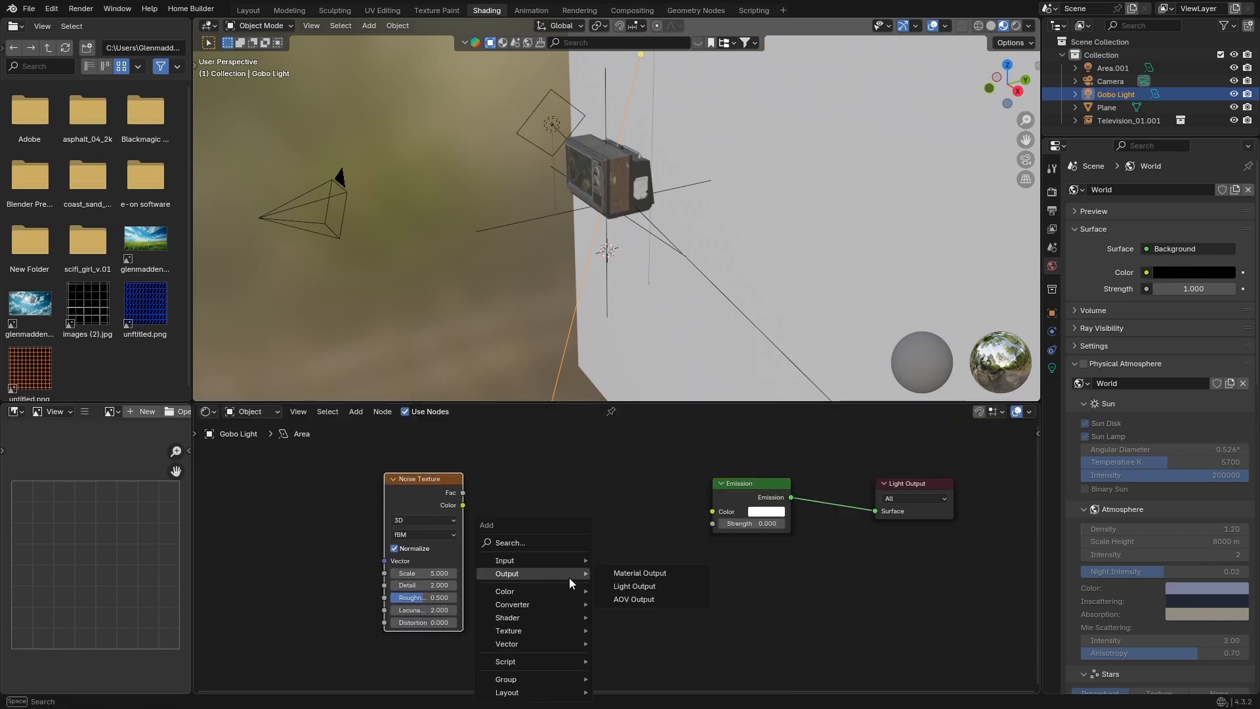
pyautogui.click(536, 544)
pyautogui.write('co')
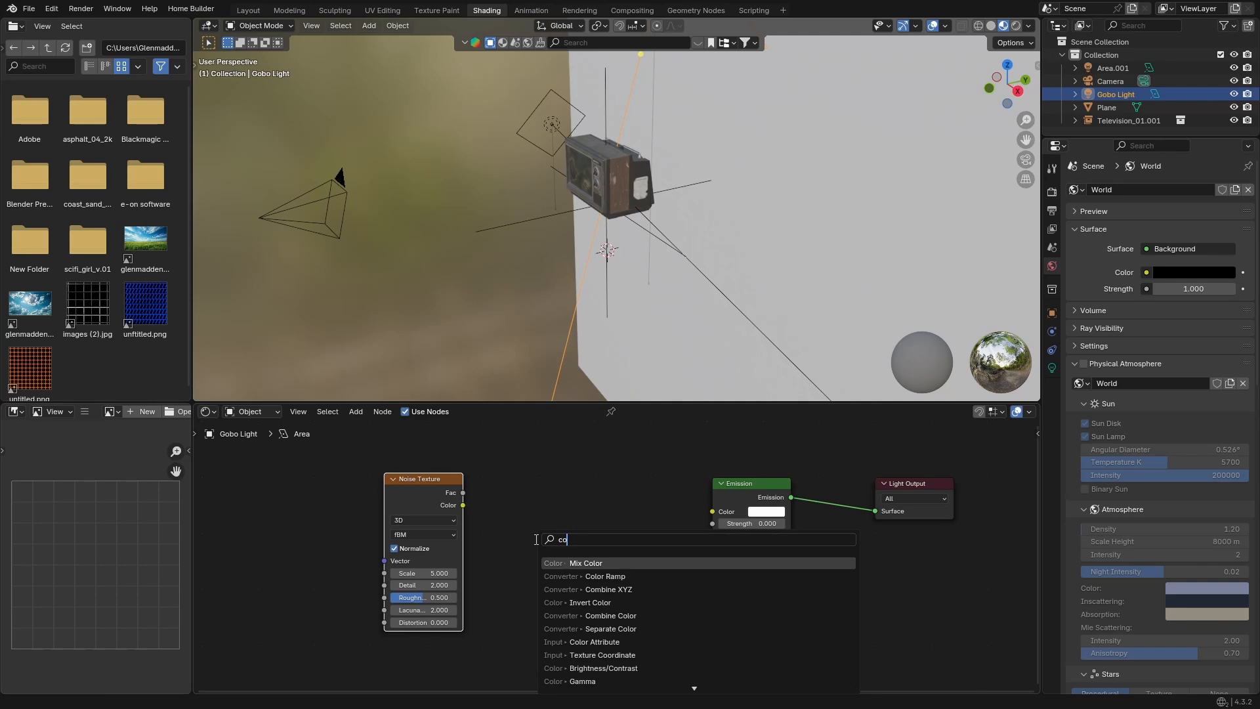
pyautogui.click(598, 576)
pyautogui.click(537, 482)
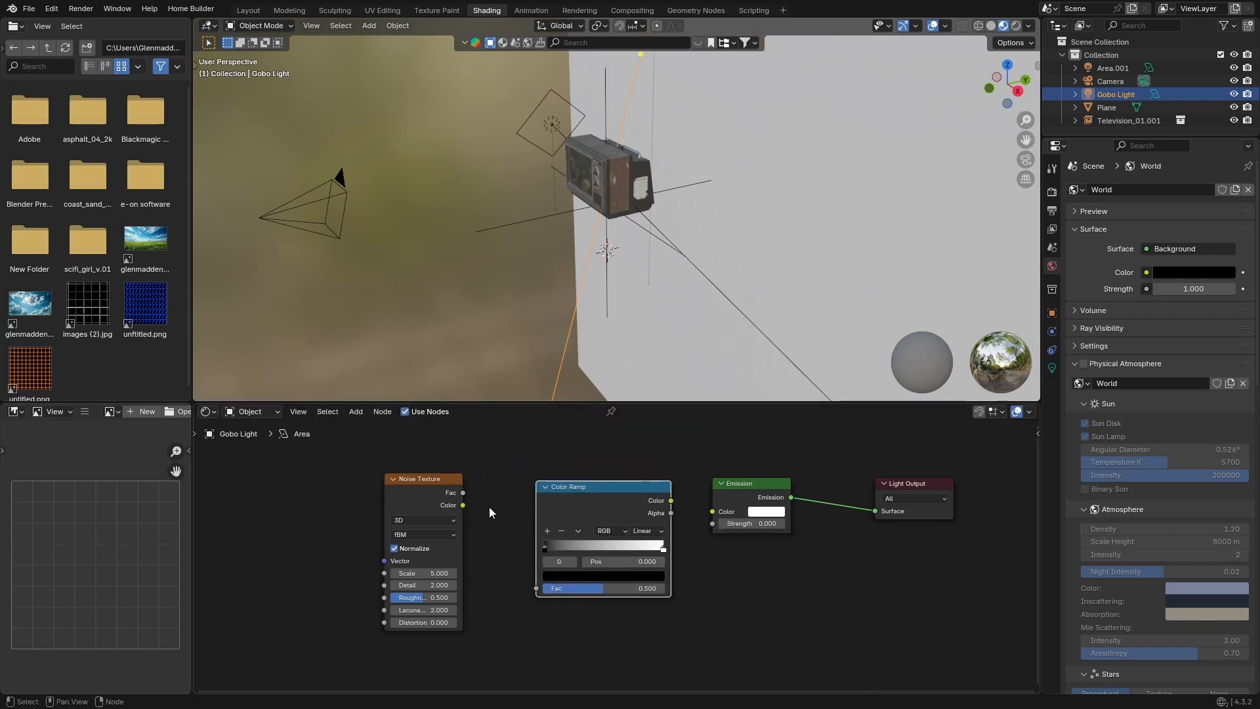
pyautogui.moveTo(463, 493); pyautogui.dragTo(534, 589)
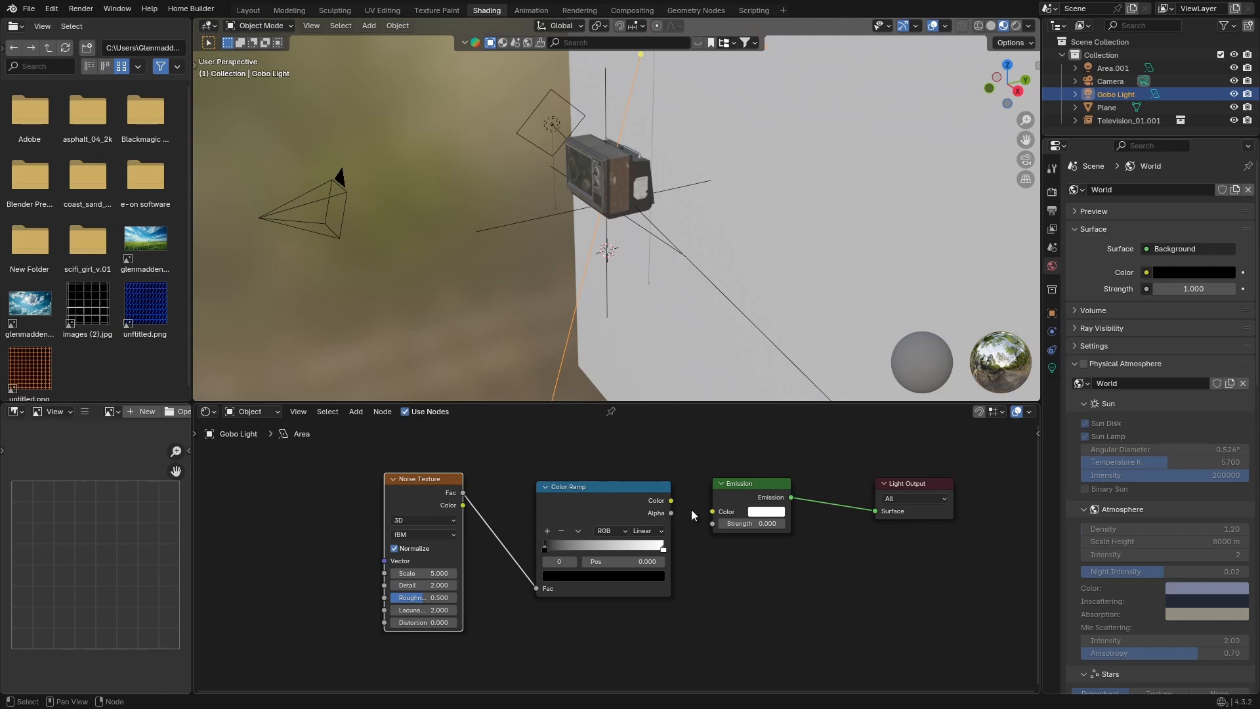
pyautogui.moveTo(714, 512); pyautogui.dragTo(672, 500)
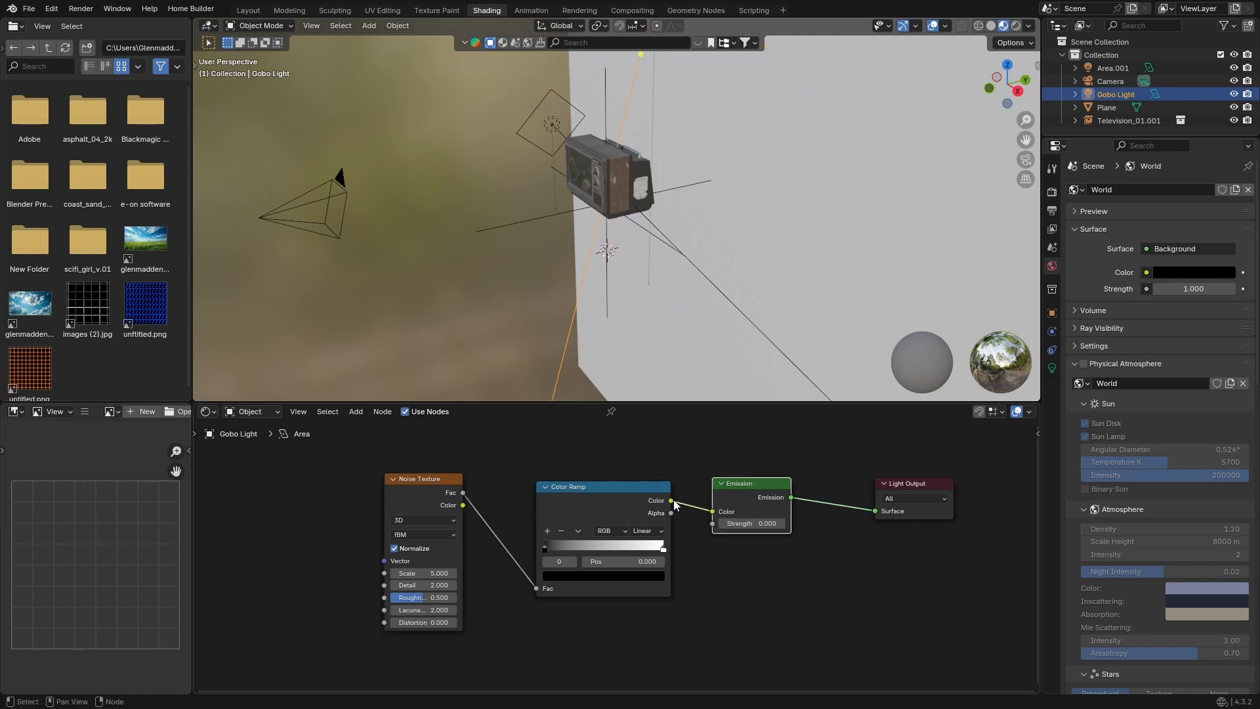
# Step: Show the camera view in rendered shading and set the Gobo Light's Emission strength to 1
pyautogui.press('KP_0')
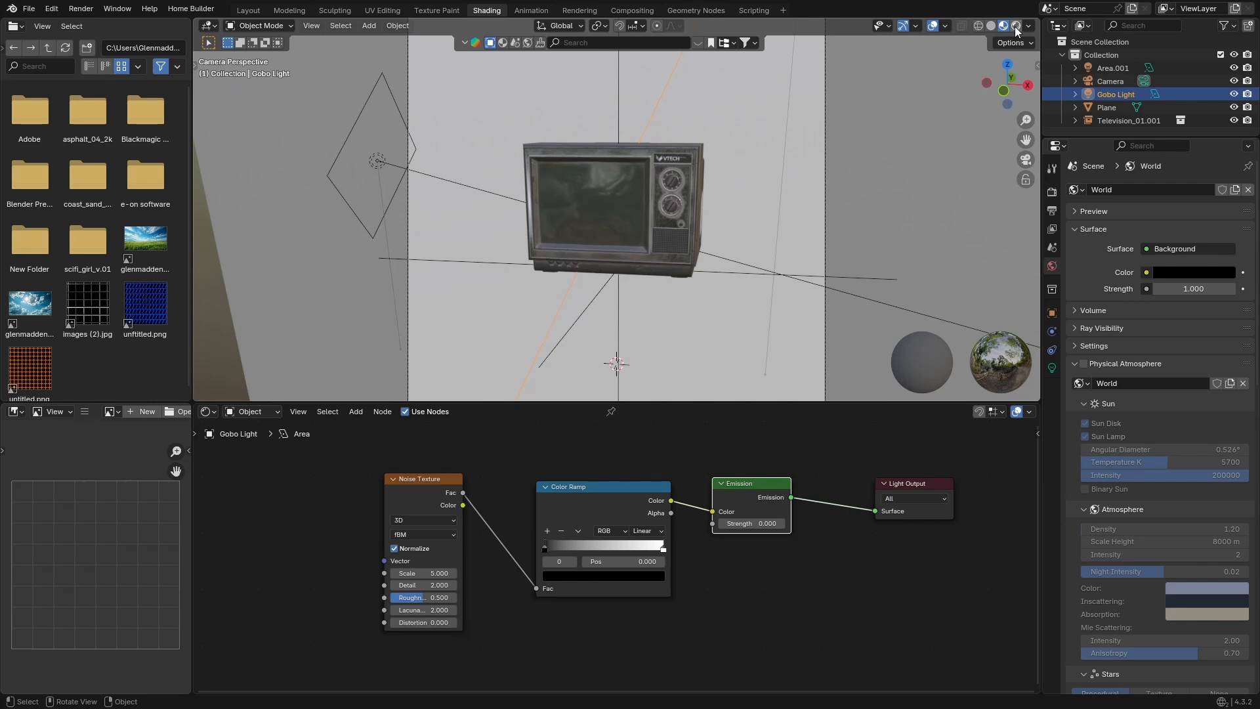
pyautogui.click(1016, 27)
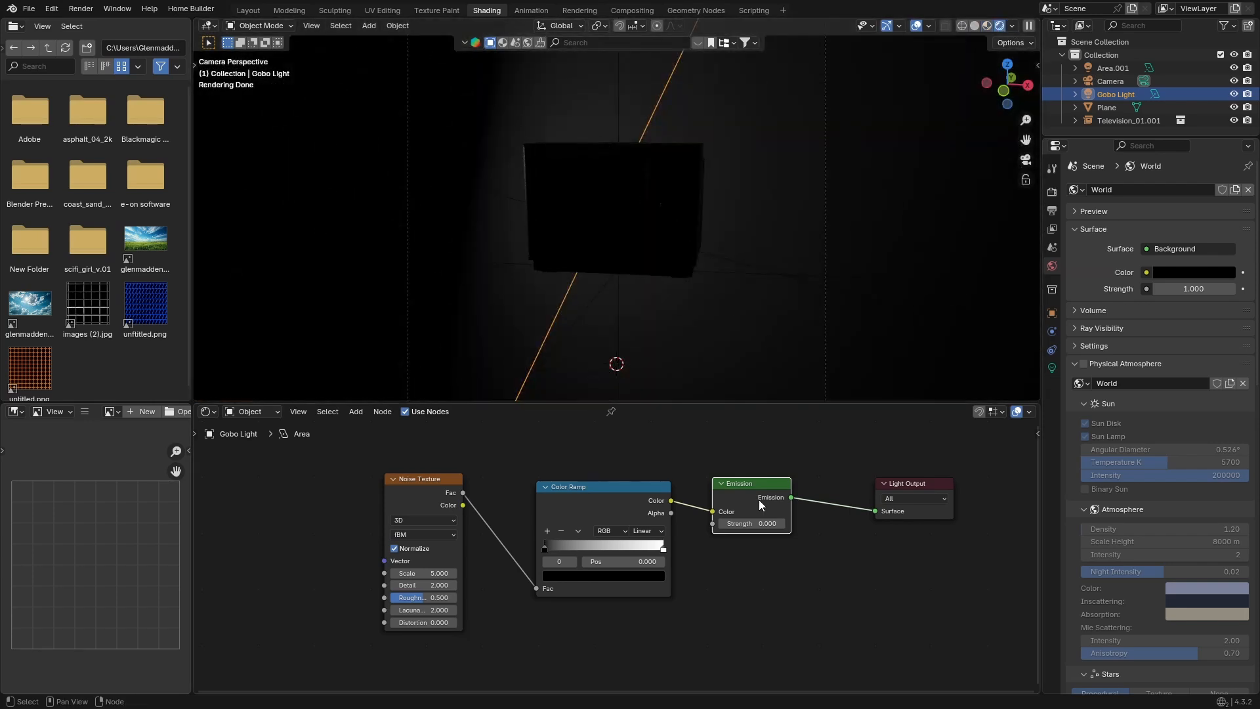
pyautogui.click(753, 523)
pyautogui.write('13')
pyautogui.press('BackSpace')
pyautogui.press('Return')
# Step: In the Layout workspace, rotate the Gobo Light about 52° as seen from above and scale it up
pyautogui.click(248, 11)
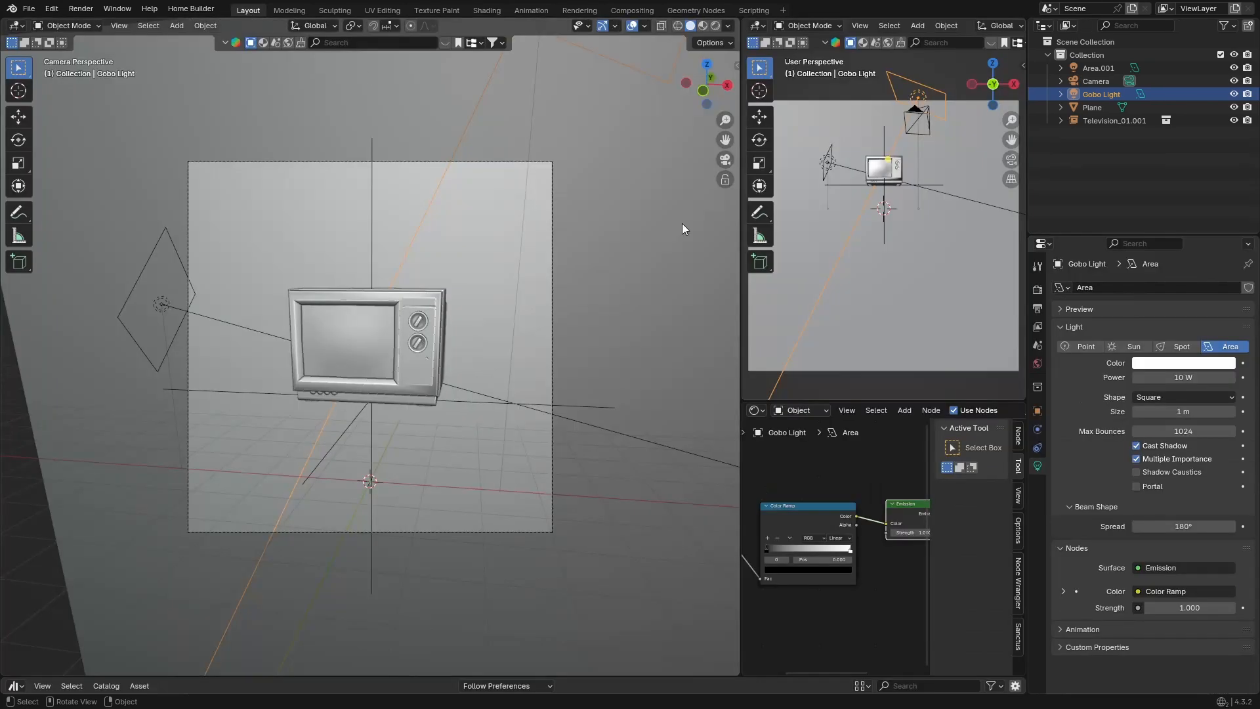
pyautogui.click(708, 66)
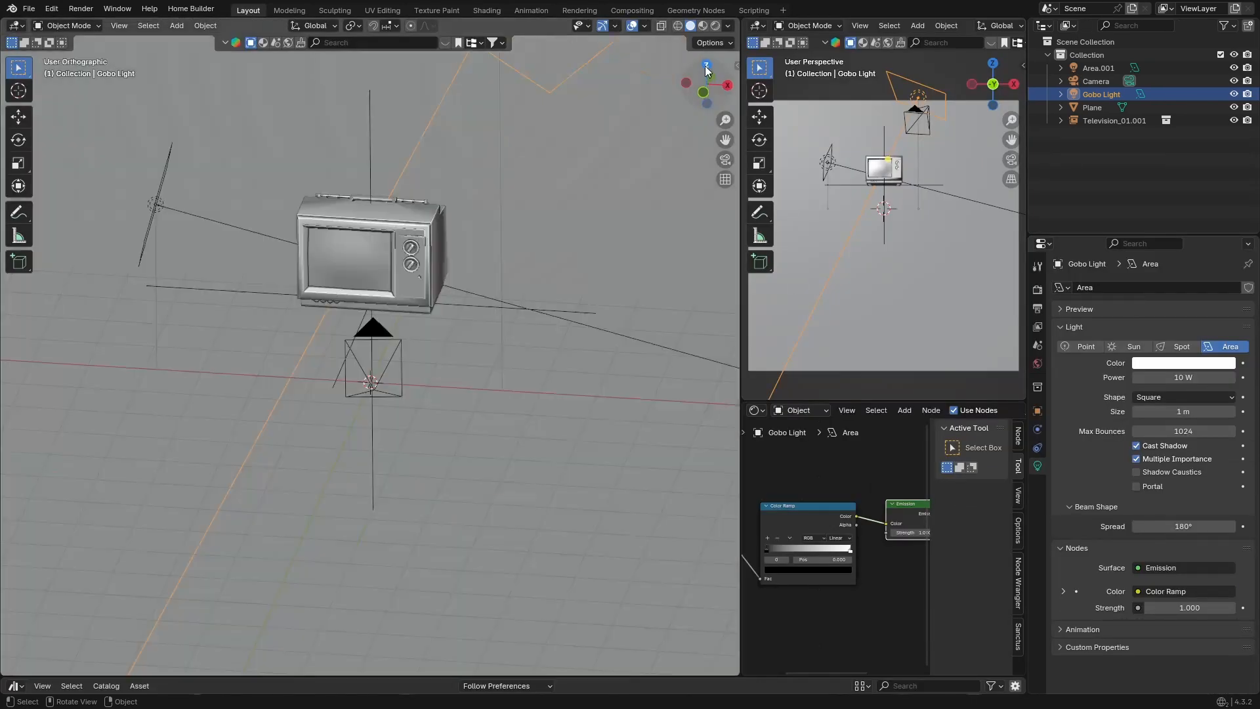
pyautogui.moveTo(508, 380); pyautogui.dragTo(340, 186, button='middle')
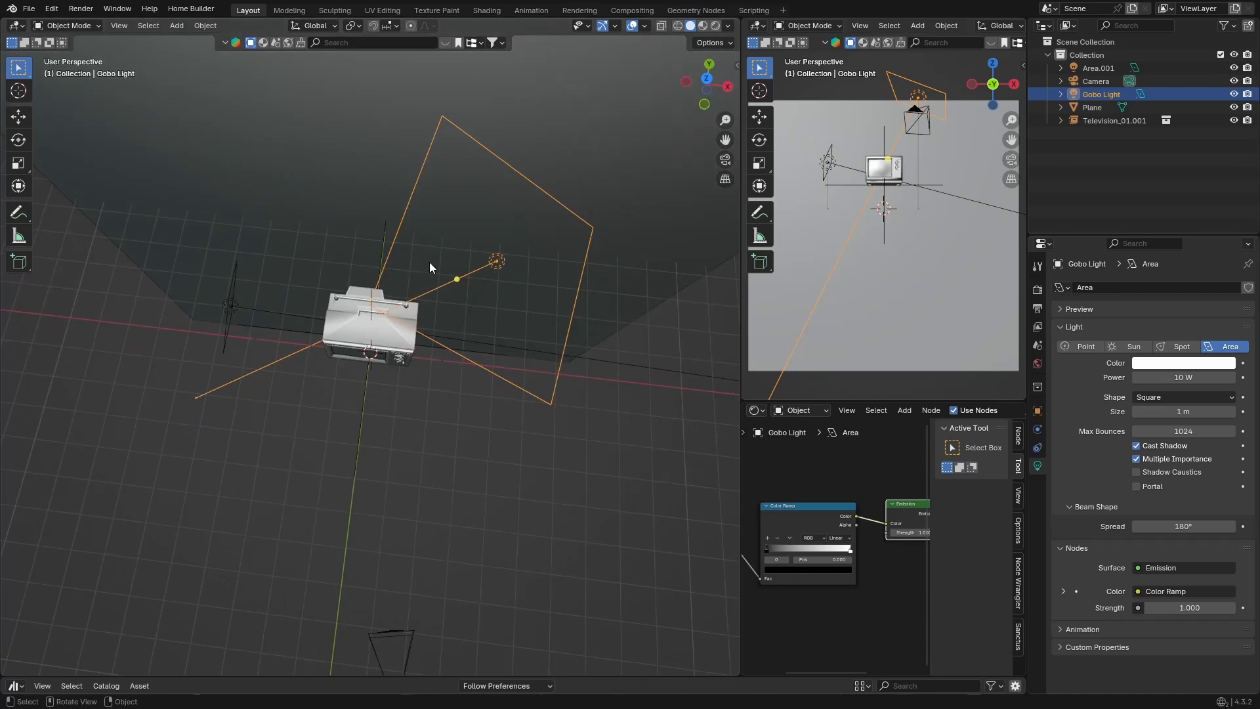
pyautogui.press('r')
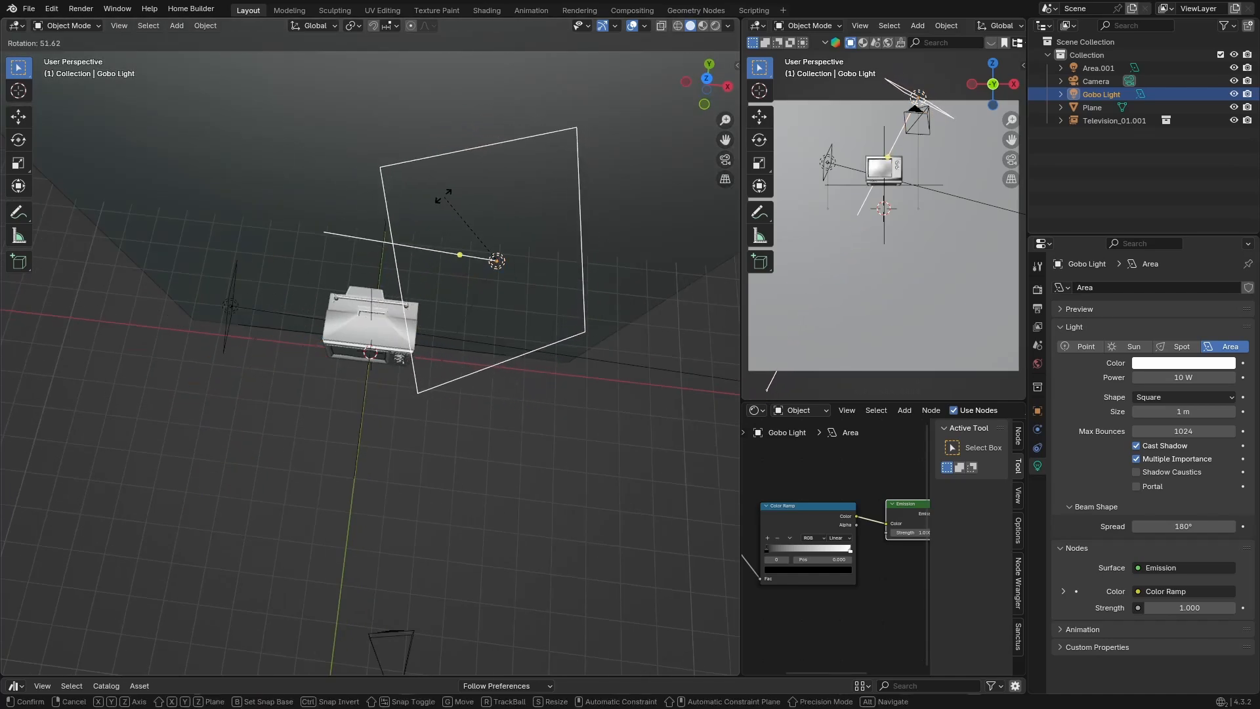
pyautogui.click(445, 196)
pyautogui.press('s')
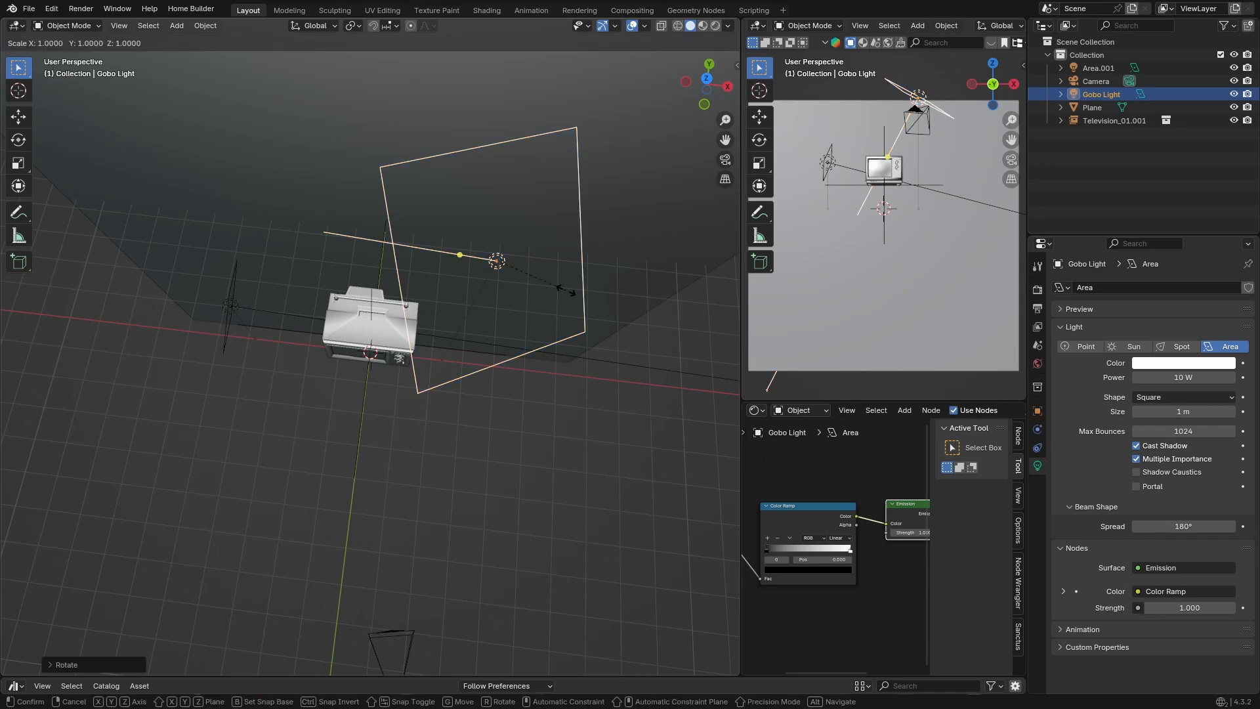
pyautogui.click(691, 201)
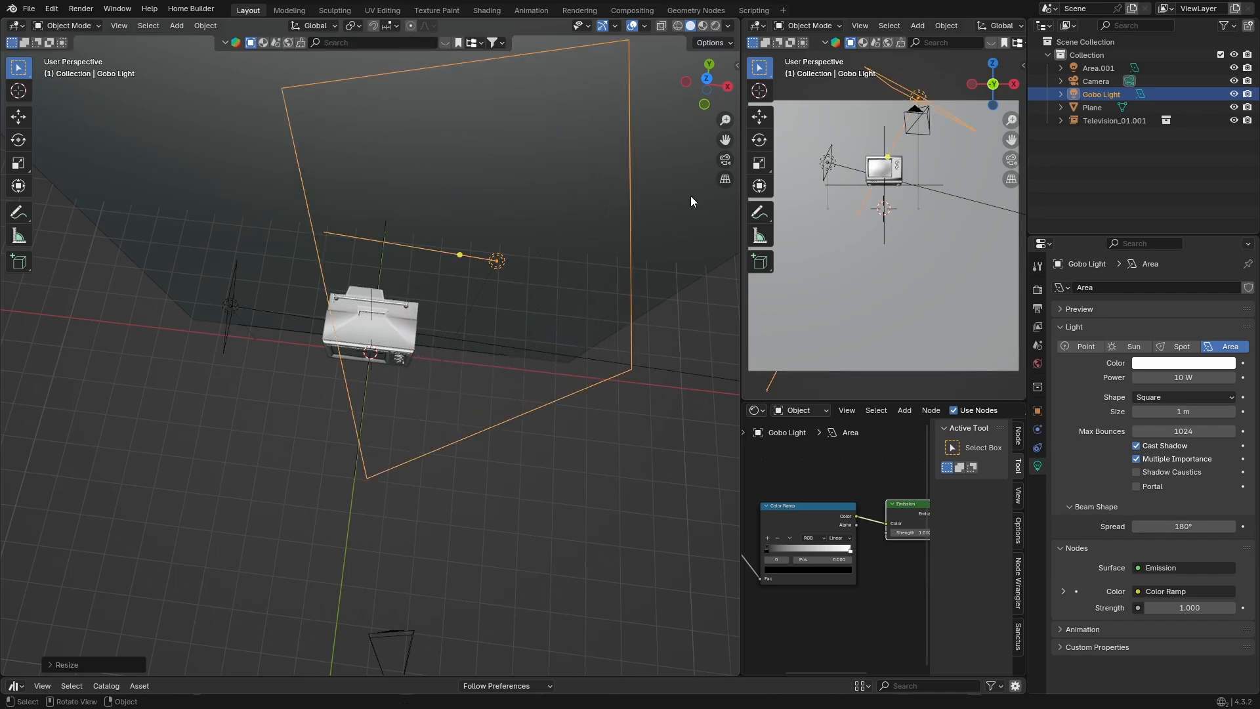
# Step: Preview the scene through the camera in rendered shading
pyautogui.click(725, 161)
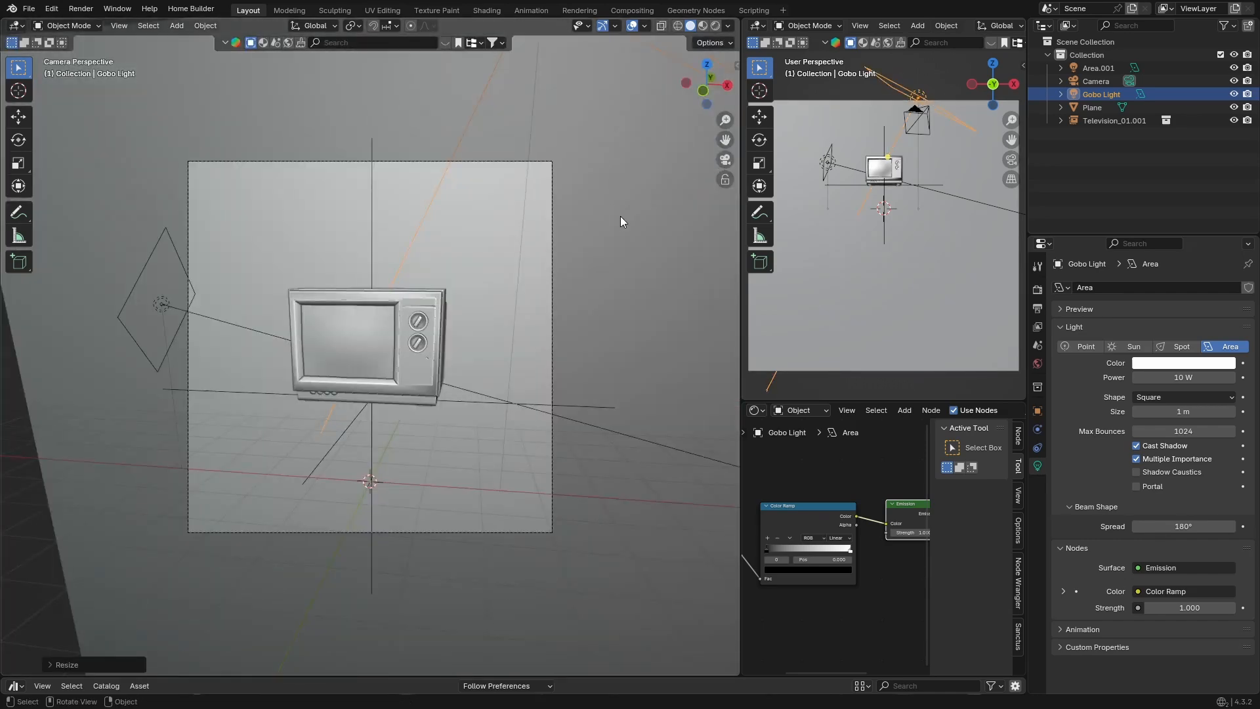
pyautogui.click(714, 26)
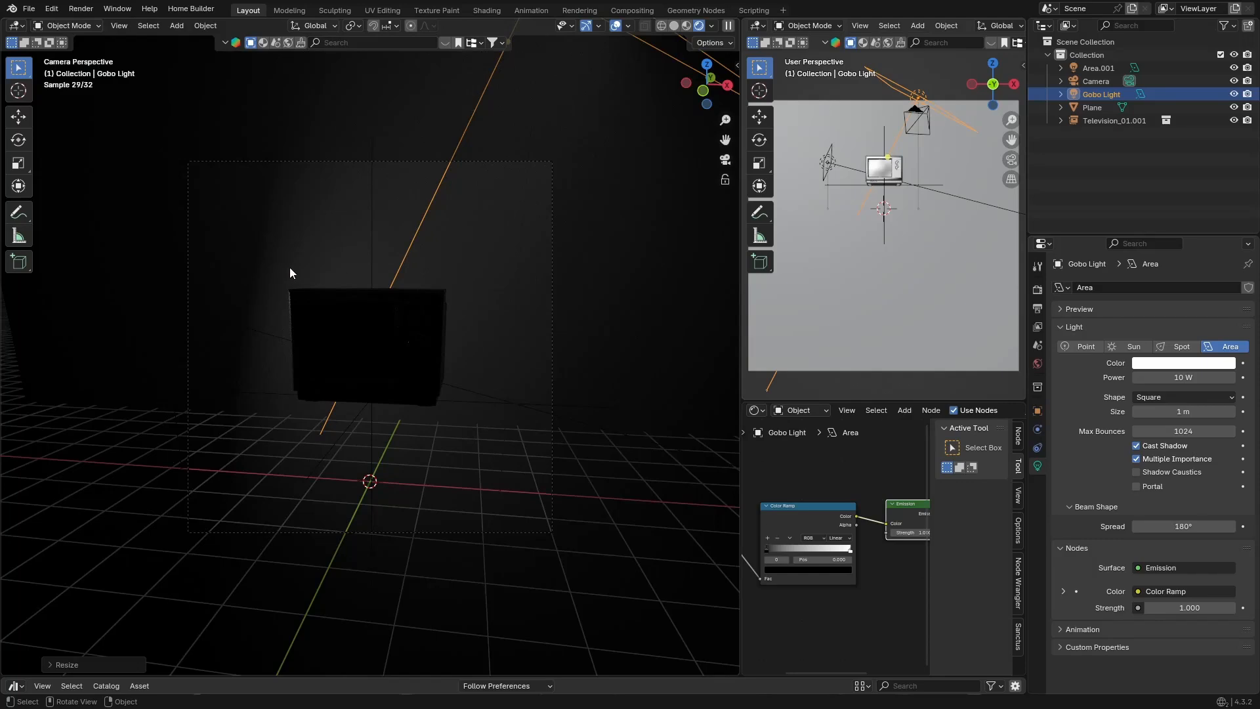
pyautogui.scroll(5, 290, 267)
# Step: Create a new material on the backdrop plane and brighten its base color to pure white
pyautogui.click(1007, 367)
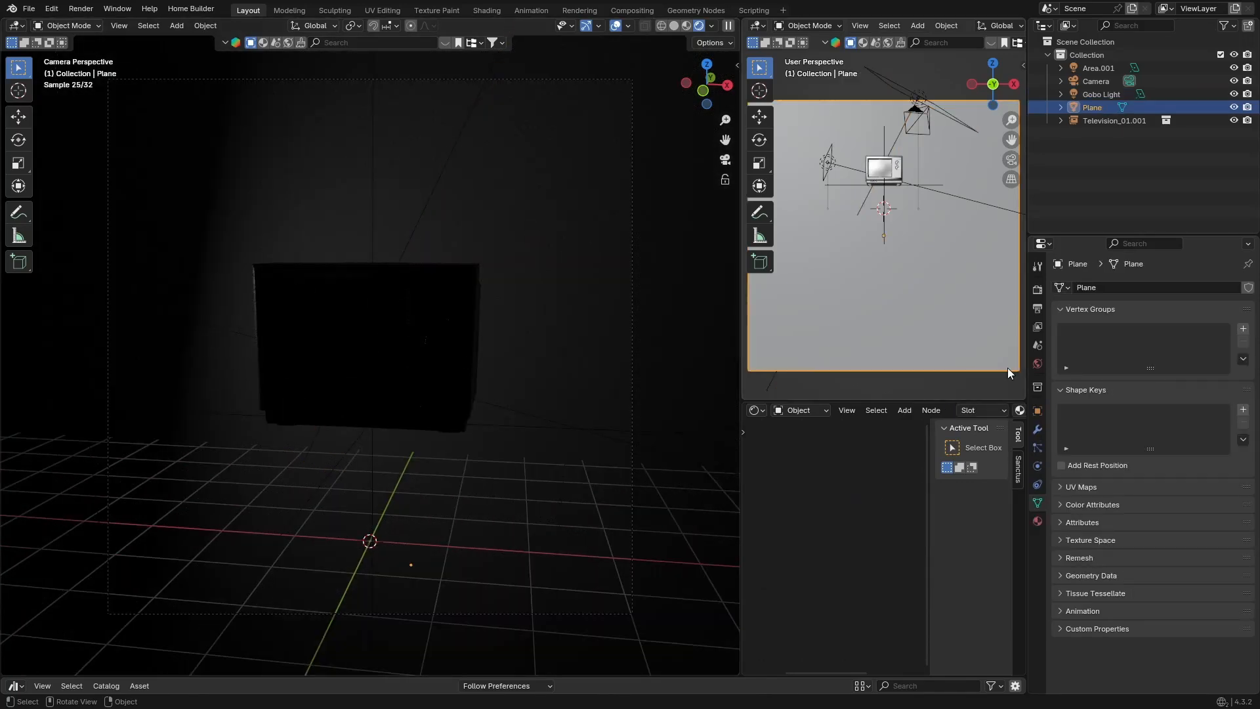
pyautogui.click(1038, 521)
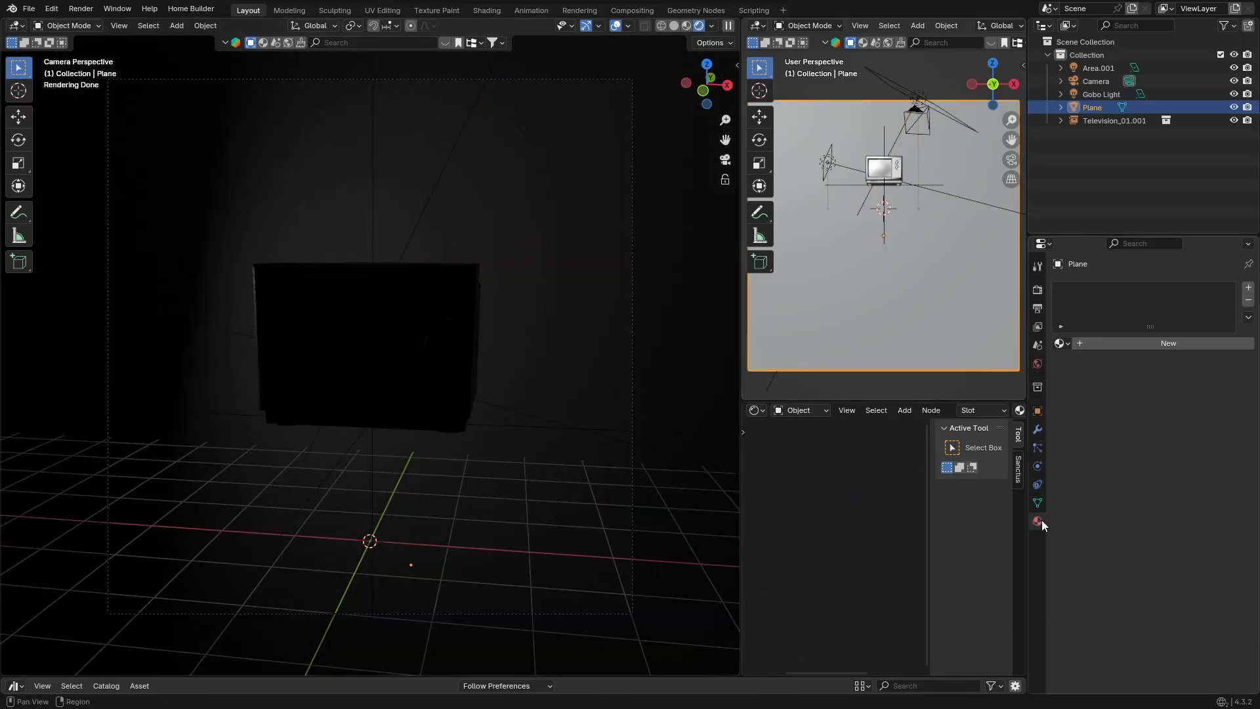
pyautogui.click(1128, 345)
pyautogui.click(1166, 427)
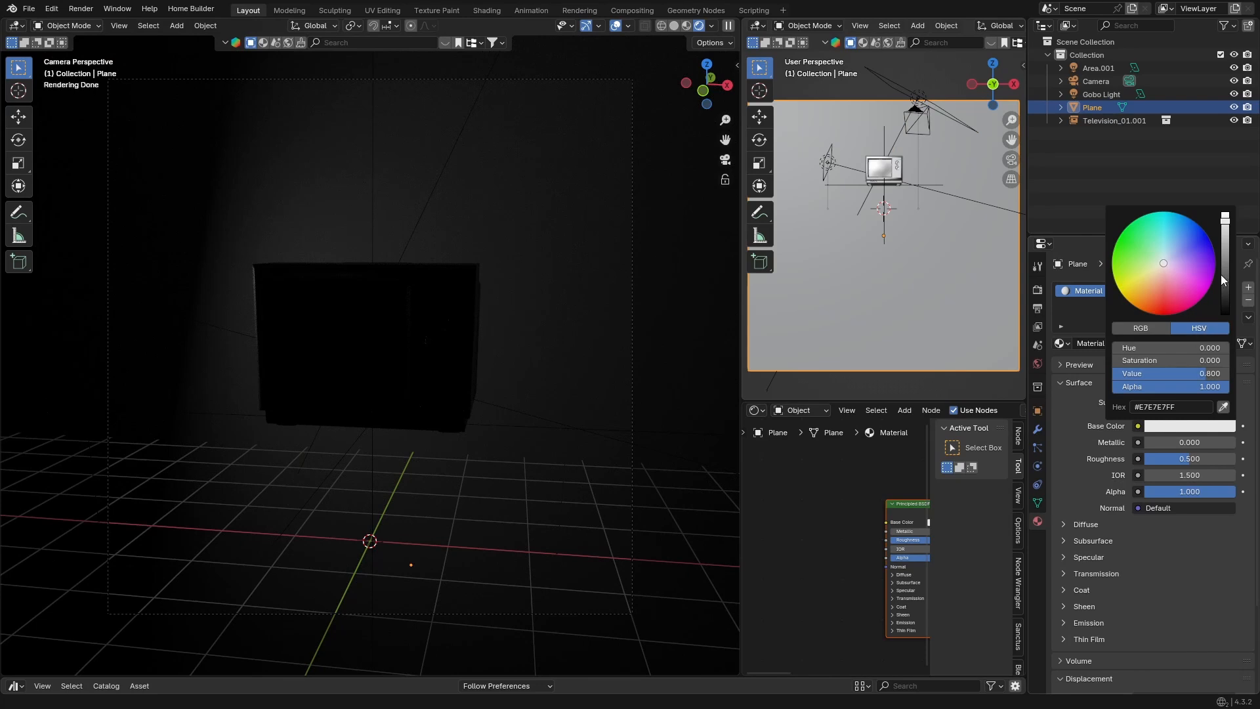
pyautogui.moveTo(1227, 225); pyautogui.dragTo(1225, 214)
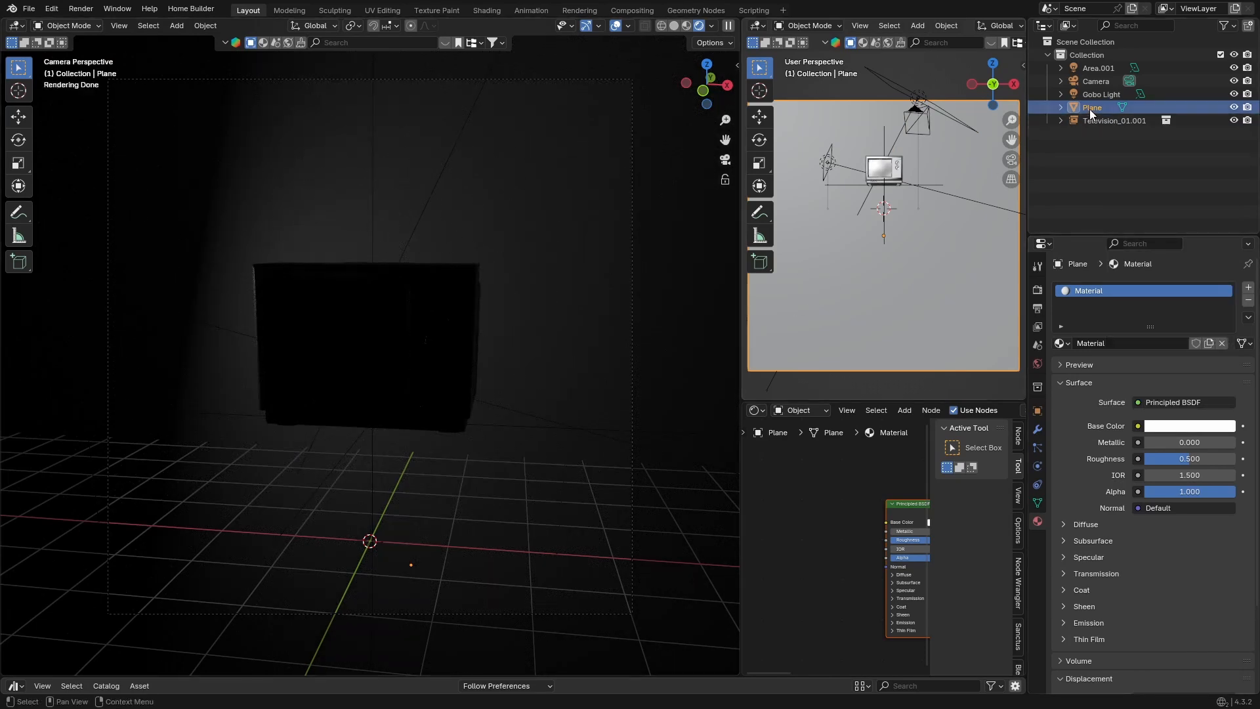
# Step: Try a power of 500 W on the Gobo Light and raise it to 5500 W
pyautogui.click(1095, 68)
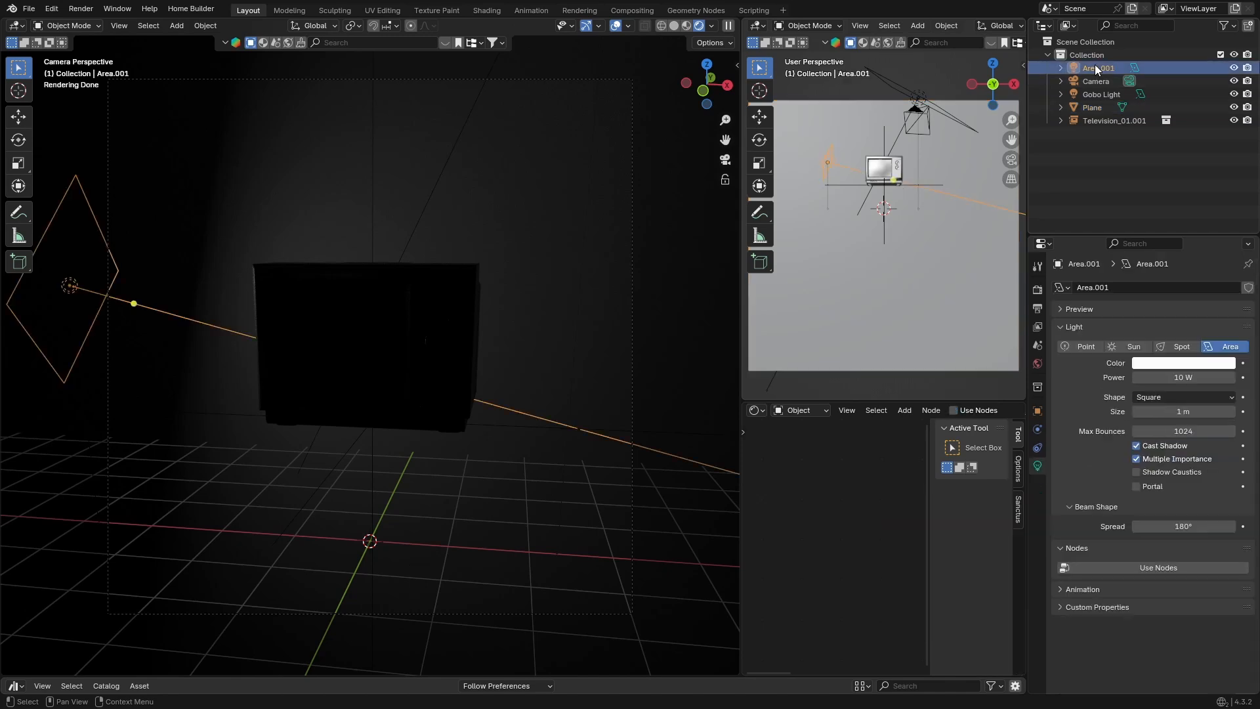
pyautogui.click(1097, 95)
pyautogui.click(1159, 377)
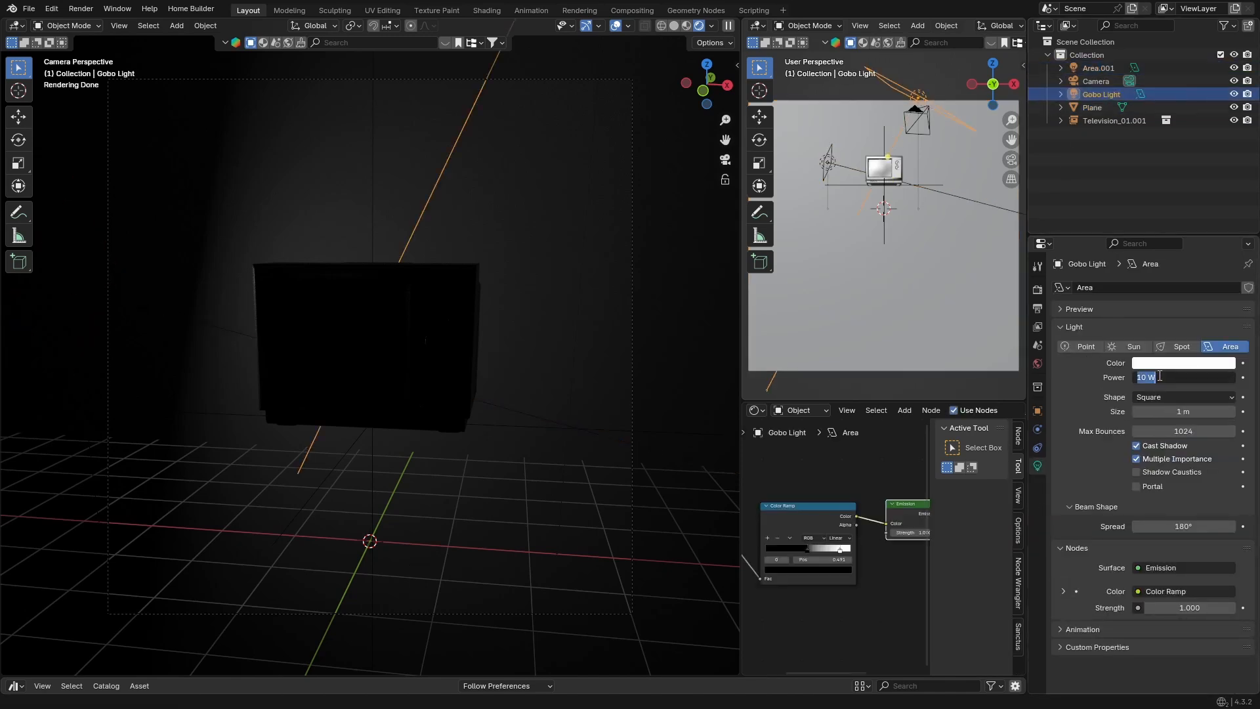
pyautogui.write('500')
pyautogui.press('Return')
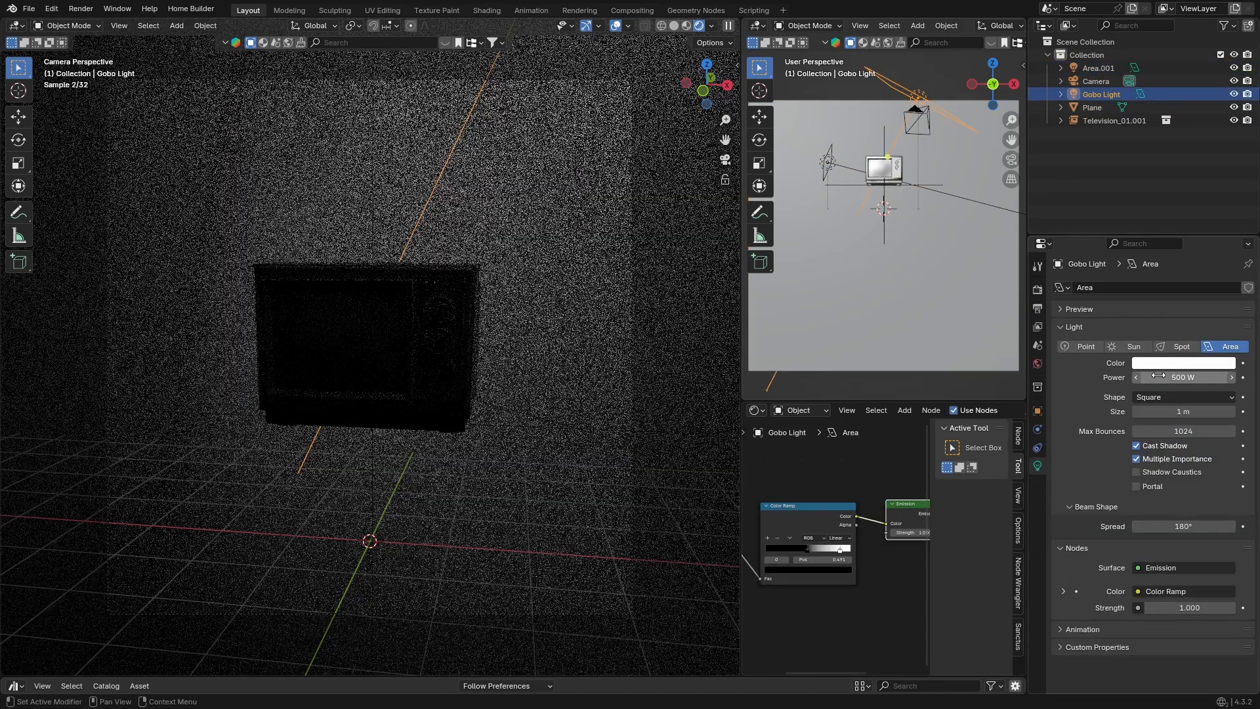
pyautogui.click(1159, 376)
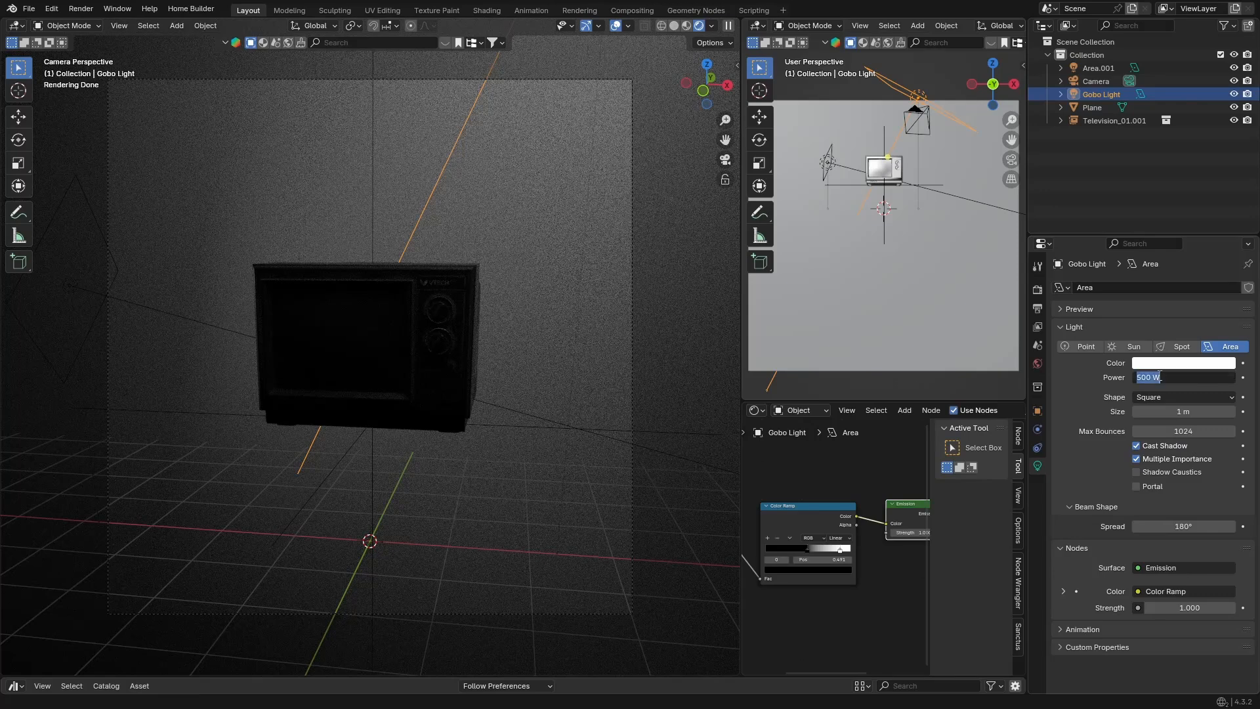
pyautogui.press('BackSpace')
pyautogui.write('5500')
pyautogui.press('Return')
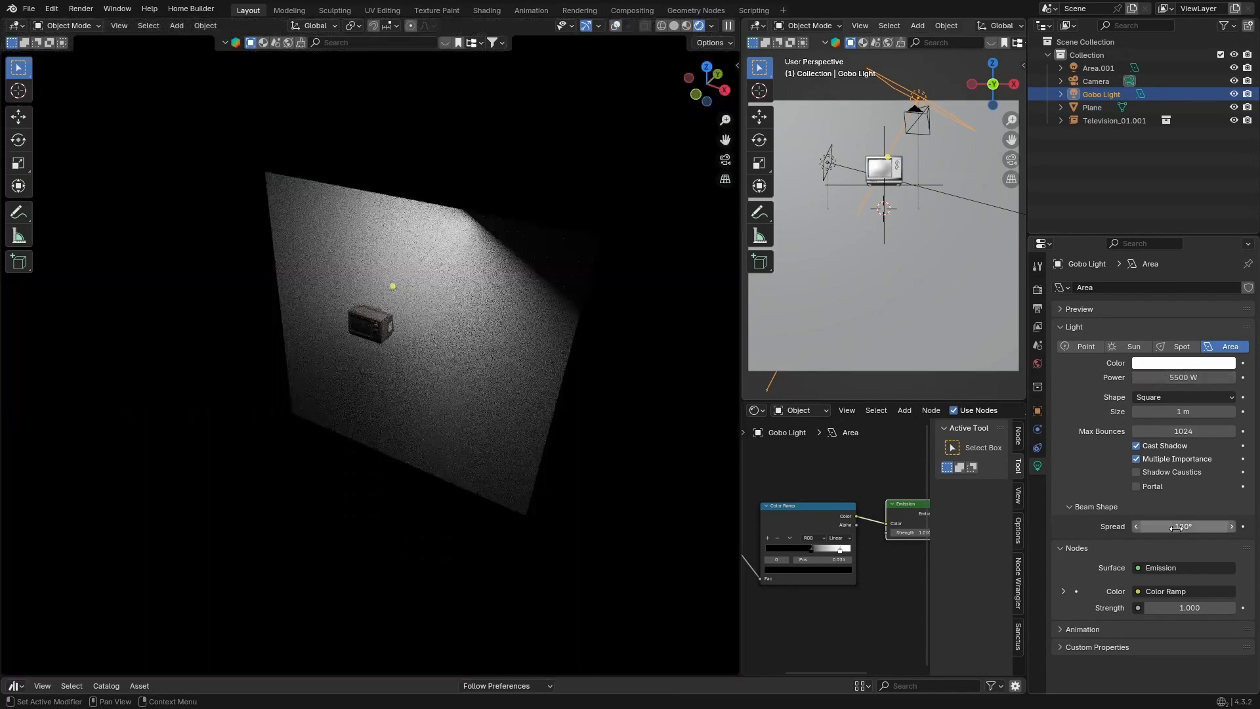
# Step: Narrow the Gobo Light's beam spread to 1° and check the cast pattern on the television and backdrop
pyautogui.click(1175, 527)
pyautogui.write('15')
pyautogui.press('Return')
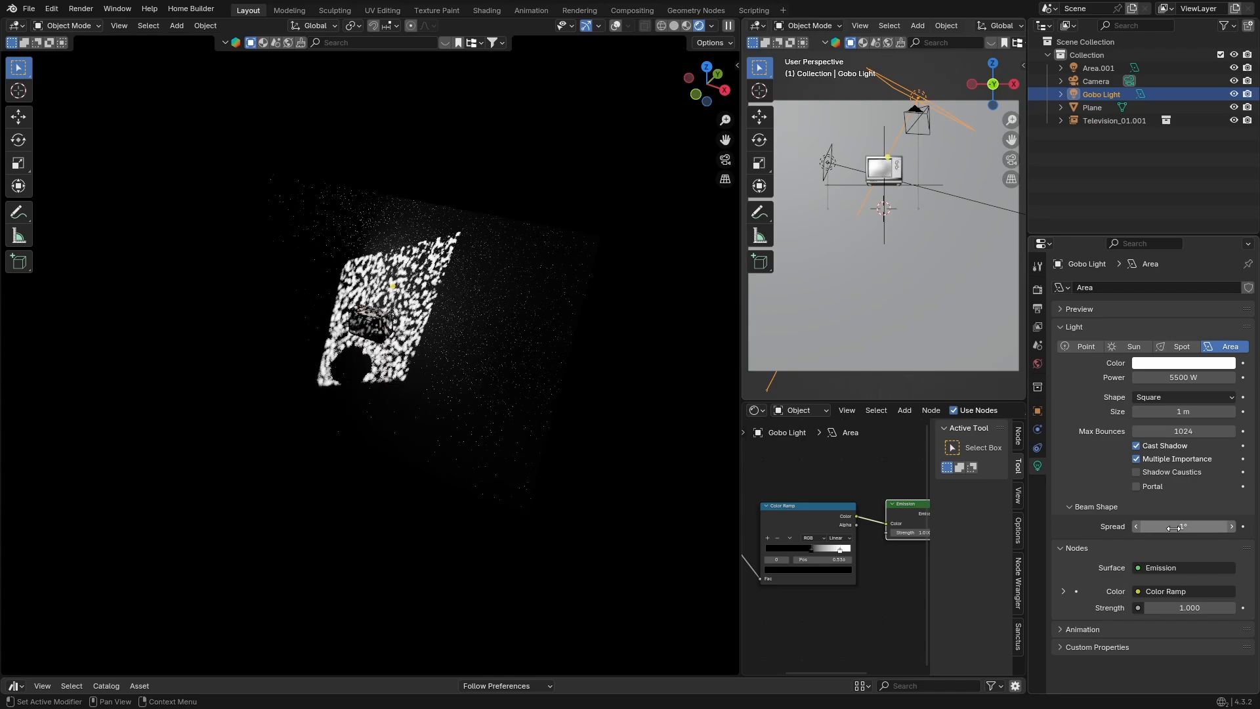
pyautogui.click(725, 159)
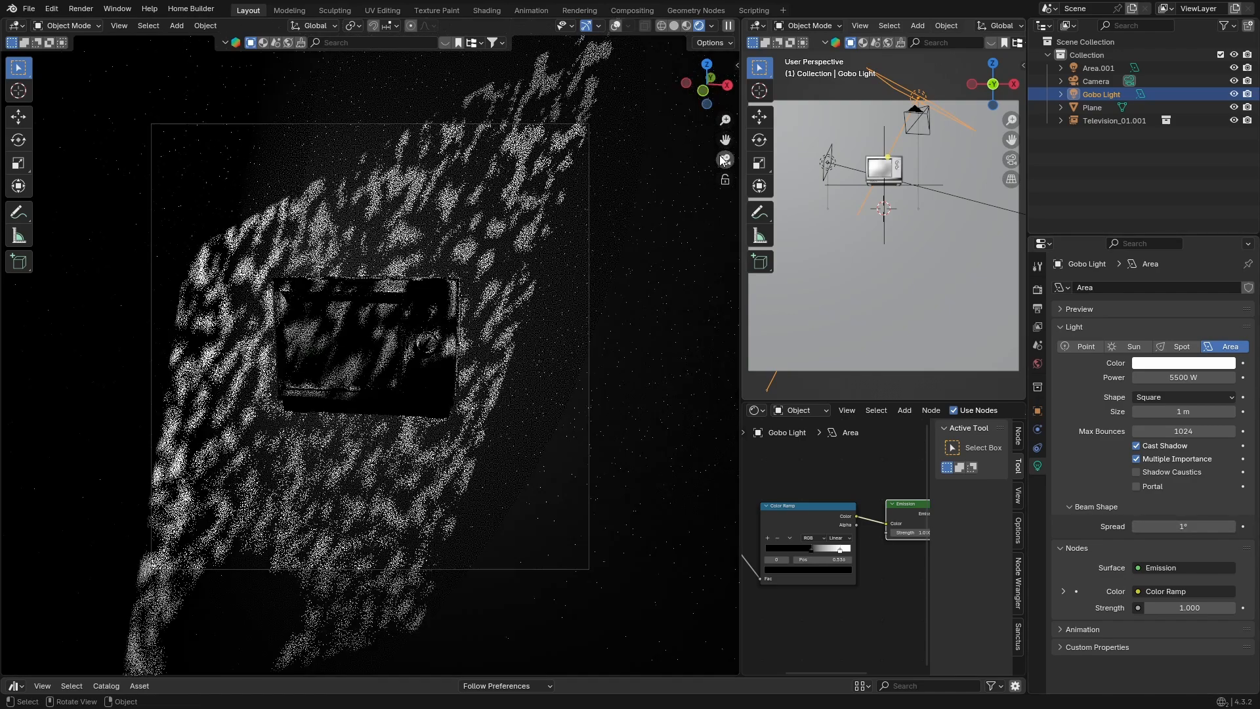
pyautogui.moveTo(433, 393)
pyautogui.mouseDown(button='middle')
pyautogui.moveTo(411, 399)
pyautogui.moveTo(450, 408)
pyautogui.mouseUp(button='middle')
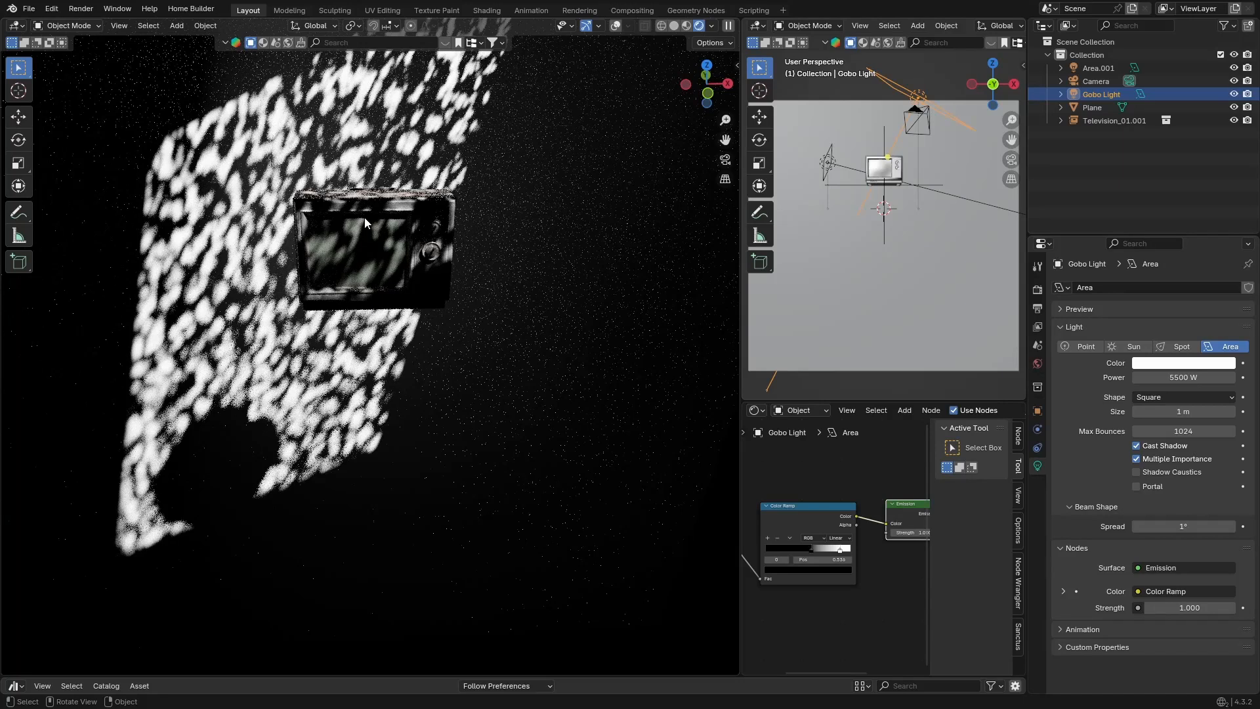
pyautogui.scroll(3, 384, 229)
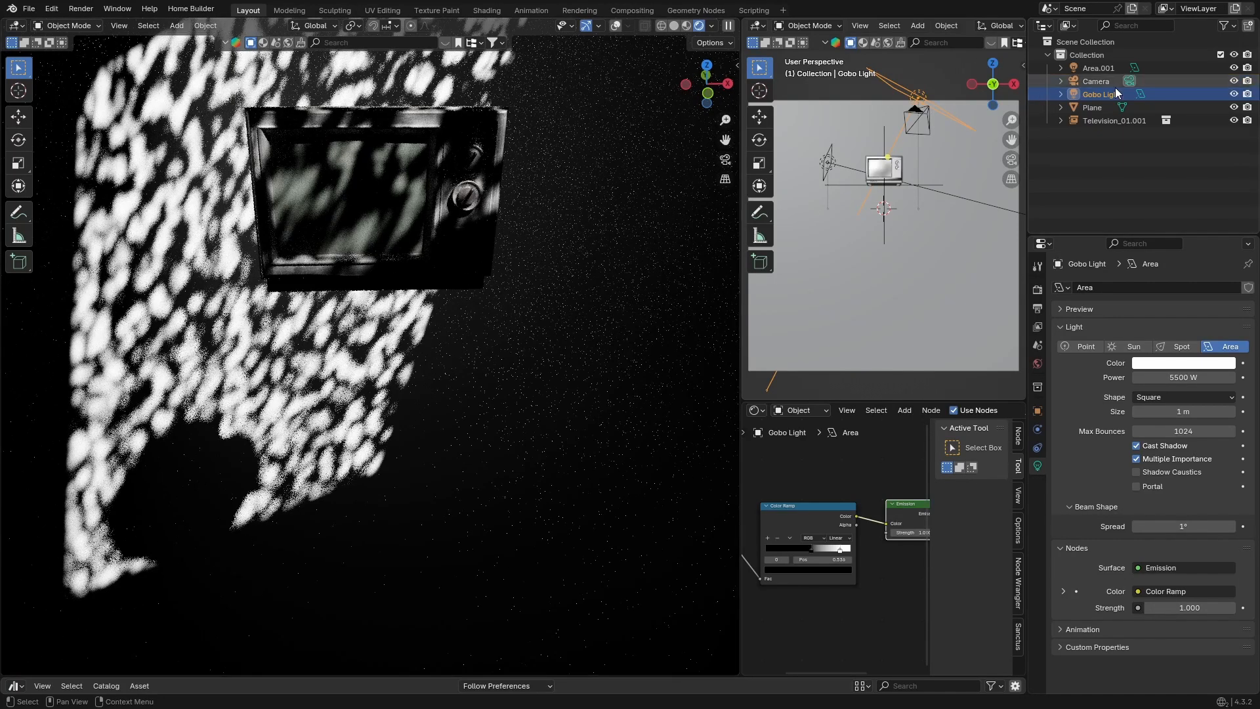
# Step: Set the power of the Area.001 light to 500 W and inspect the lit television
pyautogui.click(1093, 71)
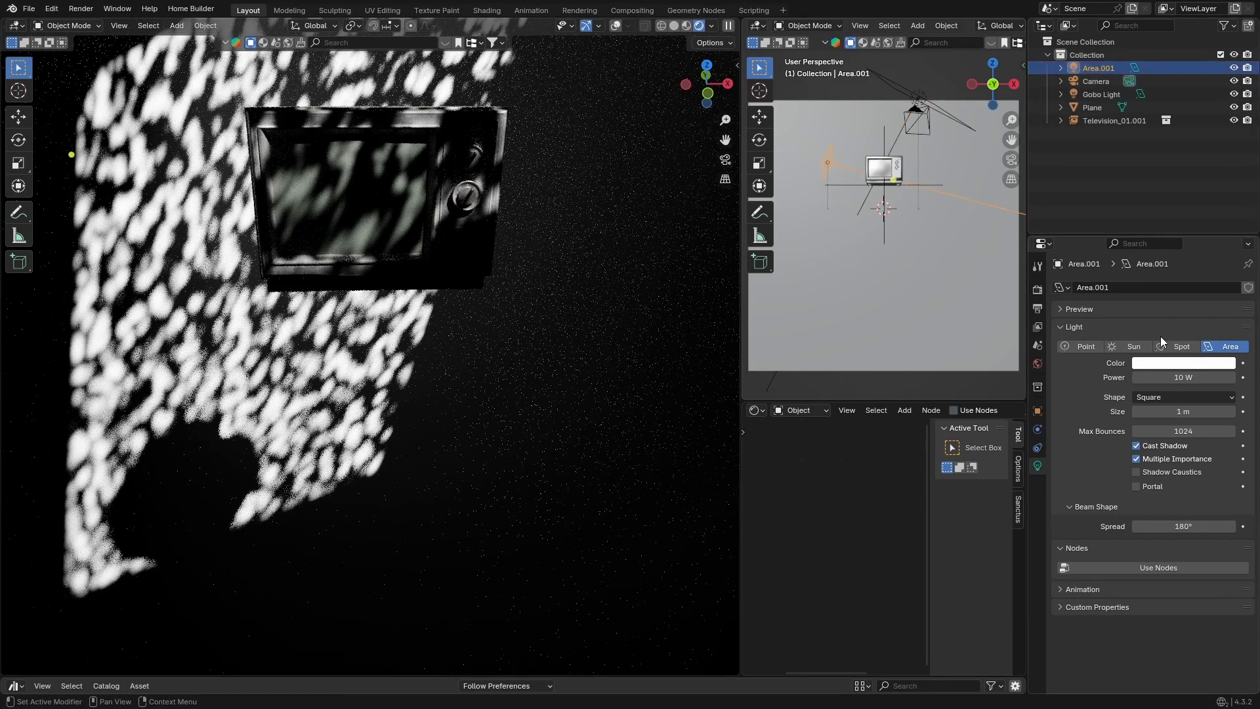
pyautogui.click(1170, 379)
pyautogui.press('BackSpace')
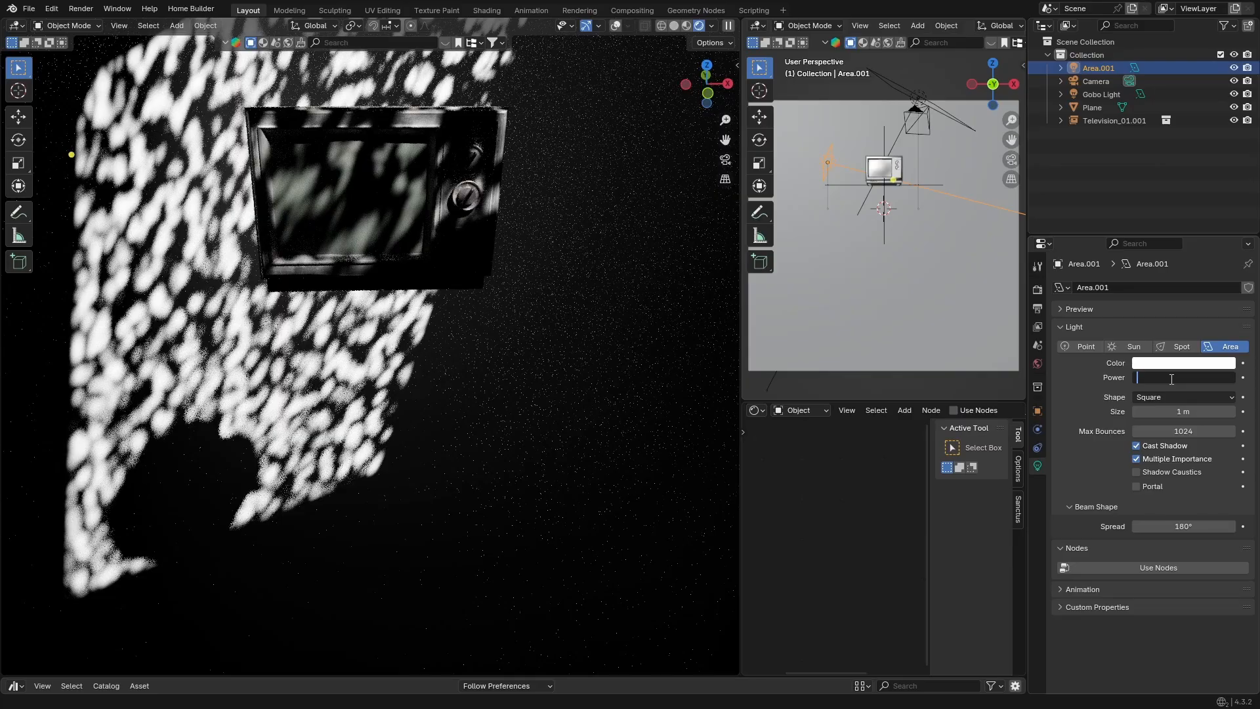
pyautogui.write('500')
pyautogui.press('Return')
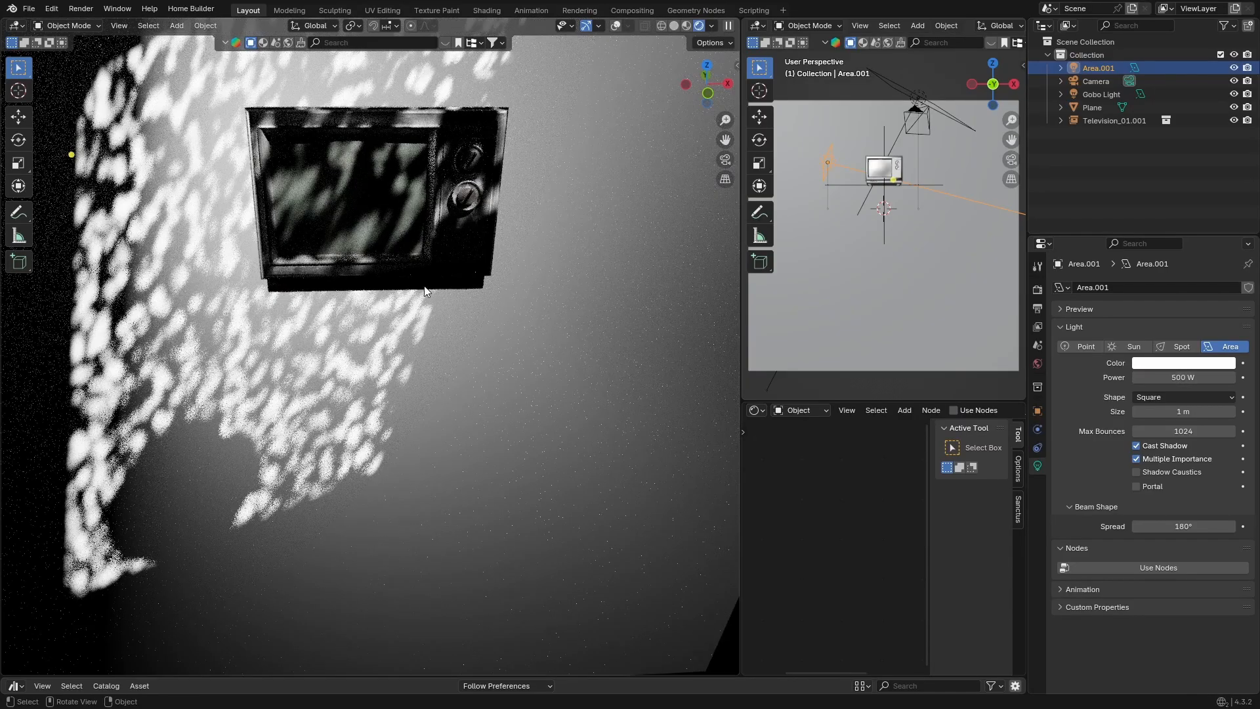
pyautogui.moveTo(428, 290); pyautogui.dragTo(385, 290, button='middle')
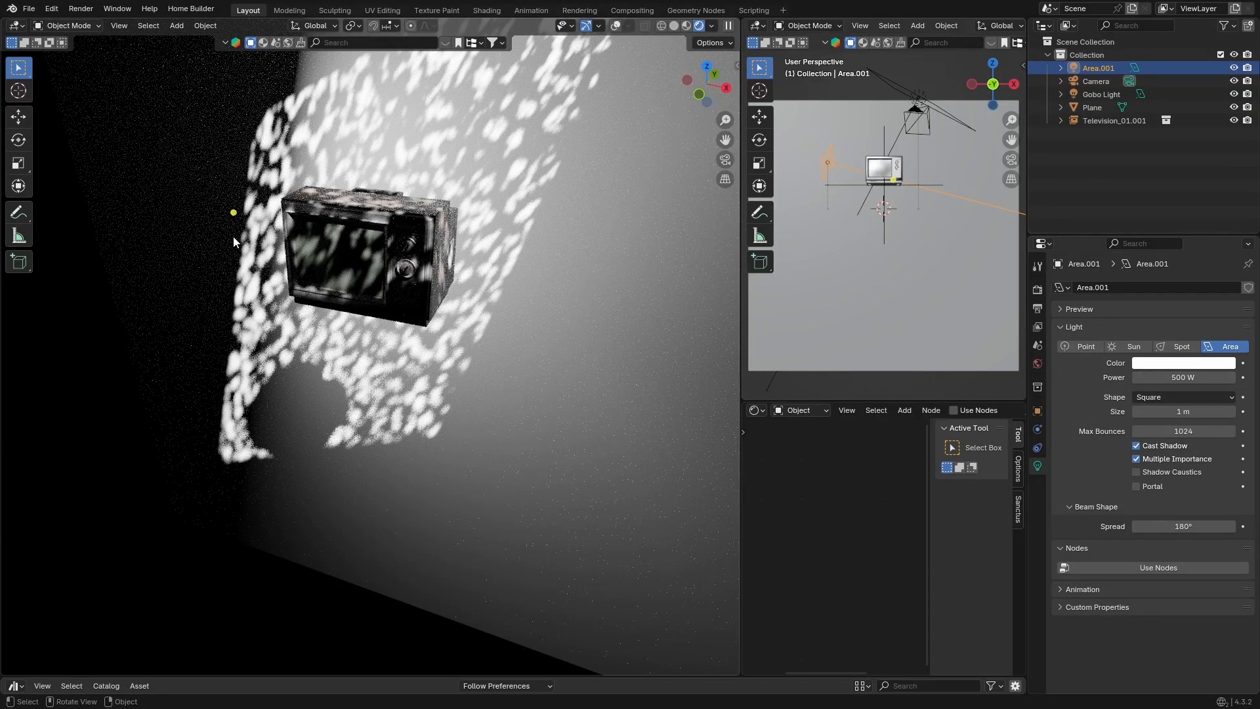
pyautogui.scroll(4, 234, 238)
pyautogui.scroll(-3, 234, 236)
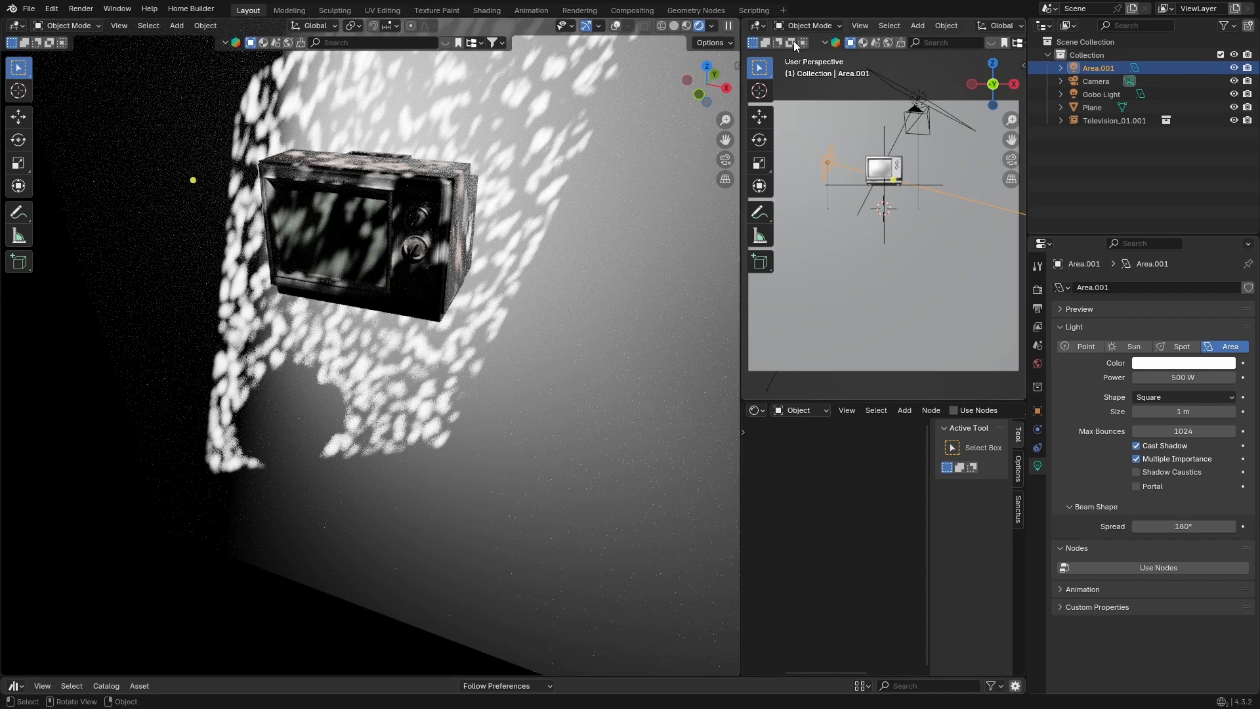
# Step: In the Shading workspace, move the Gobo Light's Color Ramp black stop to 0.382 and its white stop to the bright end
pyautogui.click(486, 10)
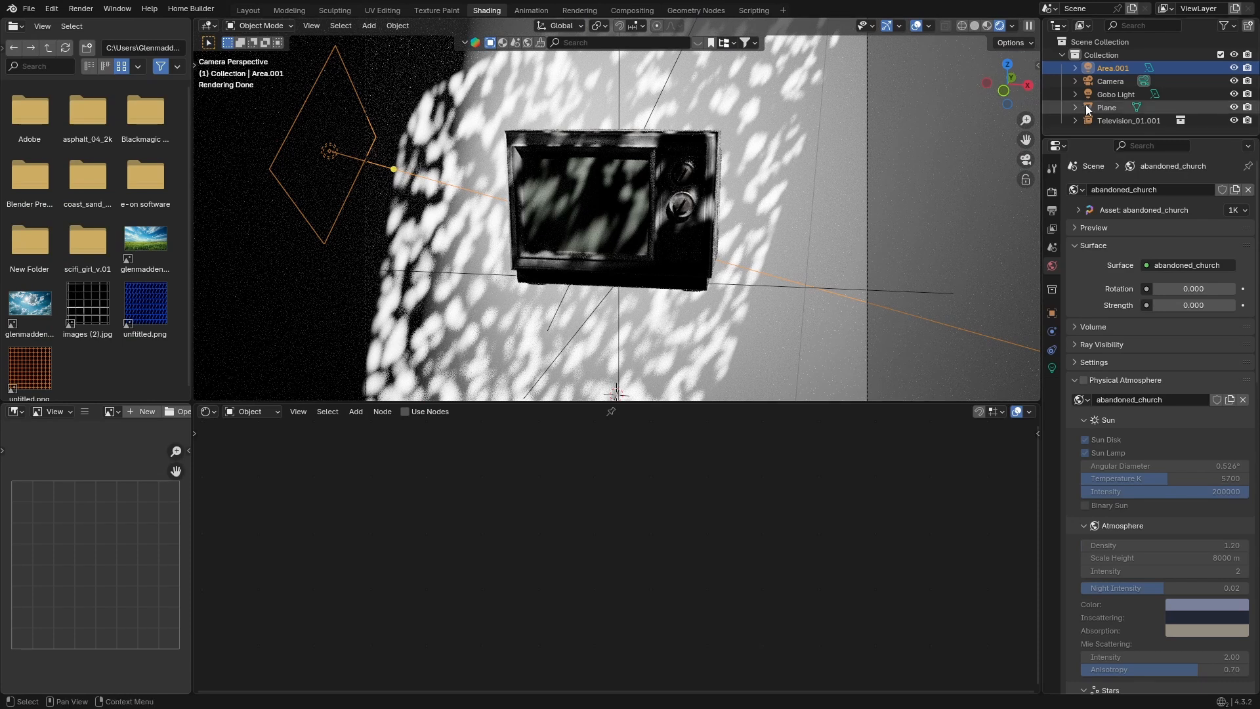
pyautogui.click(1112, 96)
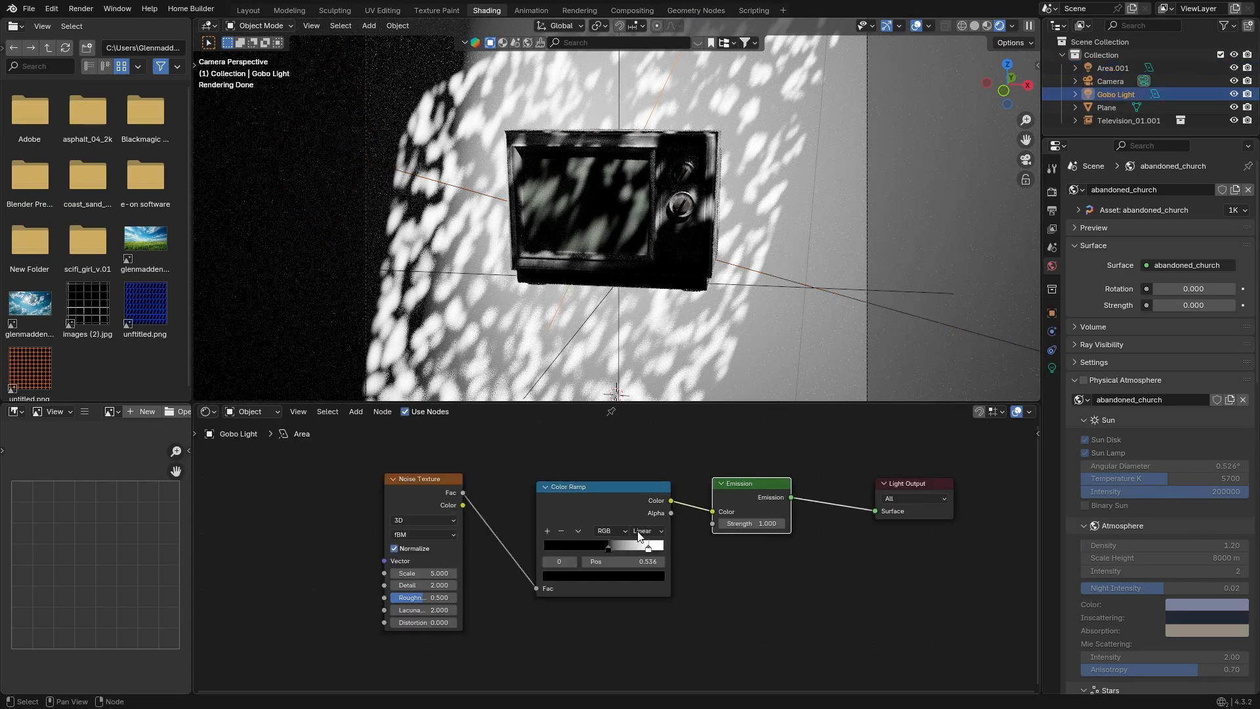
pyautogui.moveTo(648, 550); pyautogui.dragTo(600, 546)
pyautogui.moveTo(834, 158); pyautogui.dragTo(848, 144, button='middle')
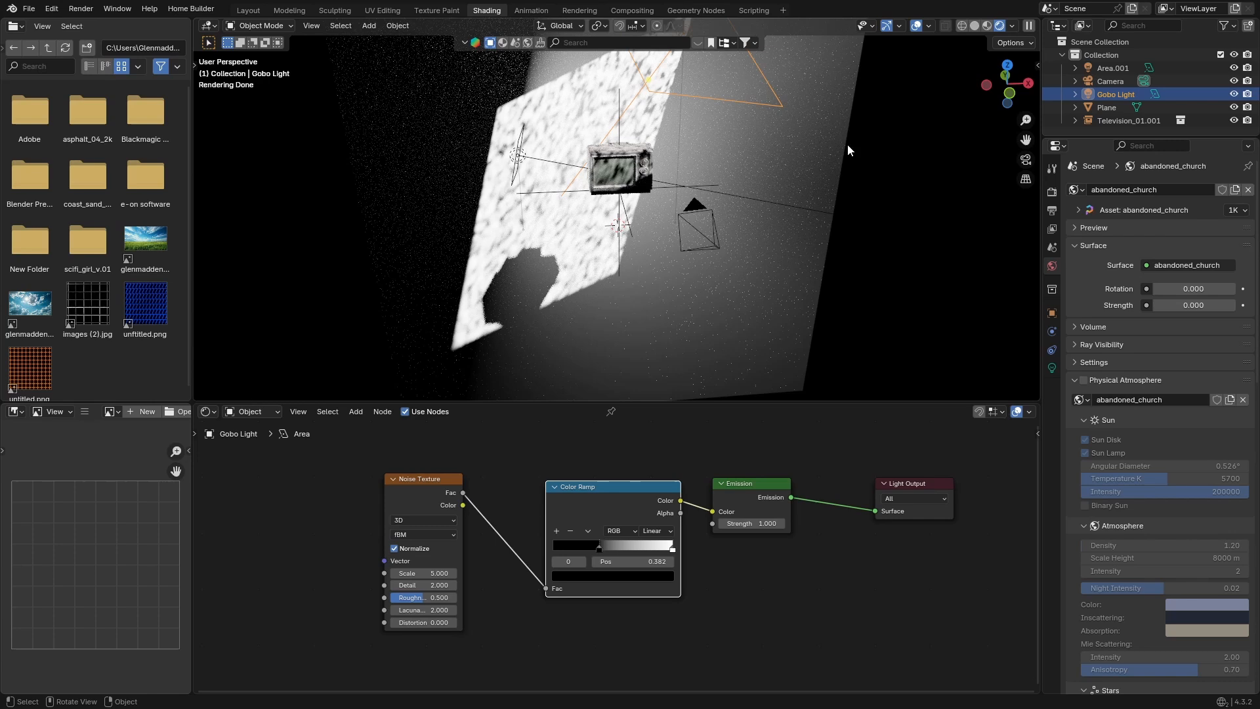
pyautogui.click(1025, 160)
pyautogui.scroll(-3, 652, 200)
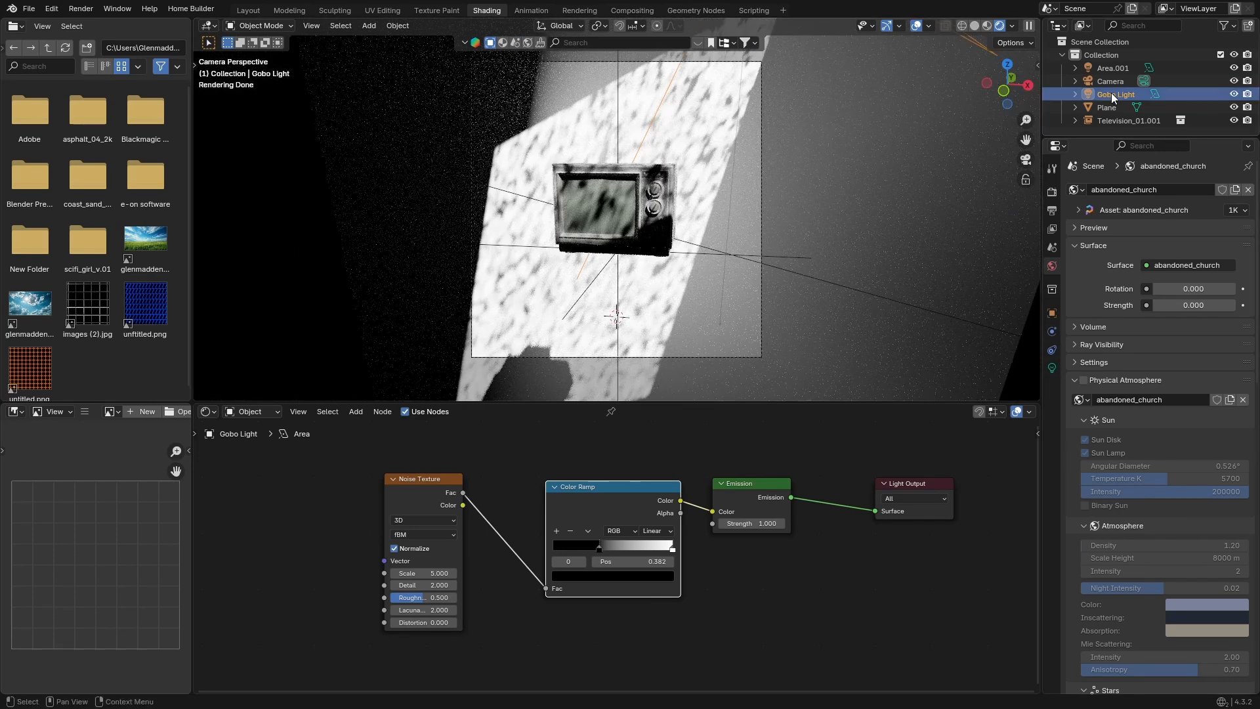
# Step: Reduce the Gobo Light's power to 1000 W
pyautogui.click(1052, 369)
pyautogui.click(1190, 280)
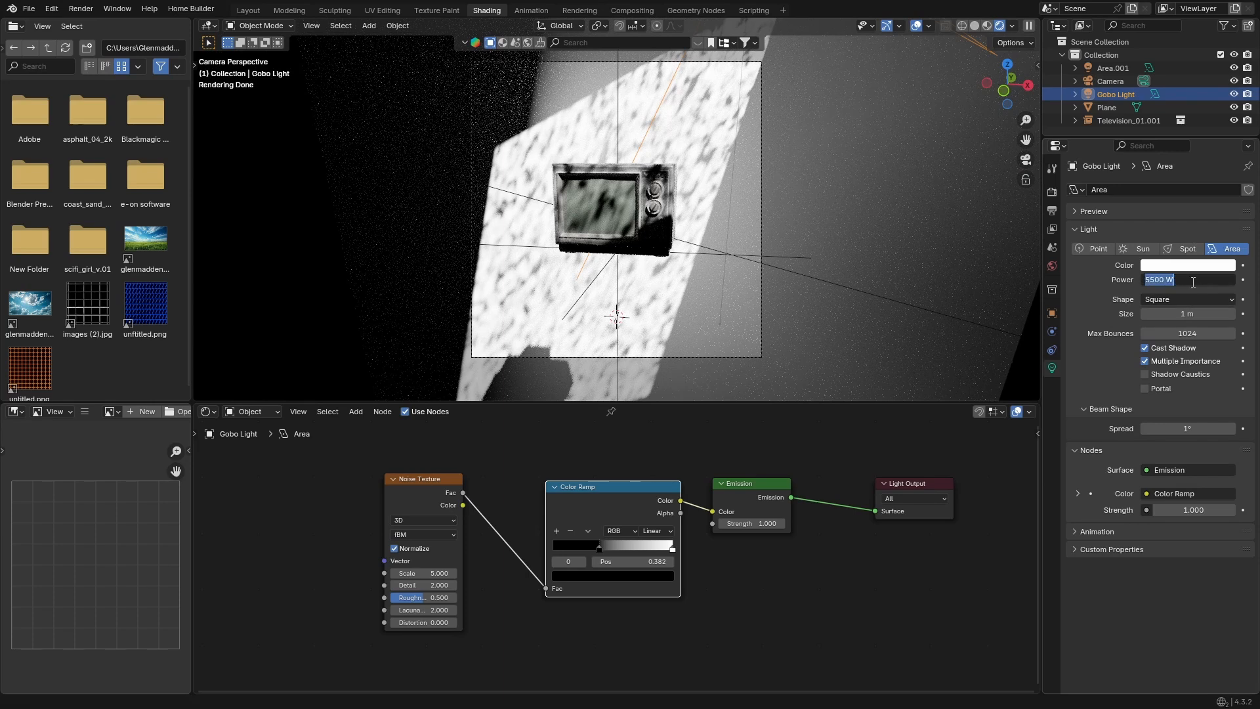
pyautogui.write('1000')
pyautogui.press('Return')
pyautogui.scroll(1, 640, 215)
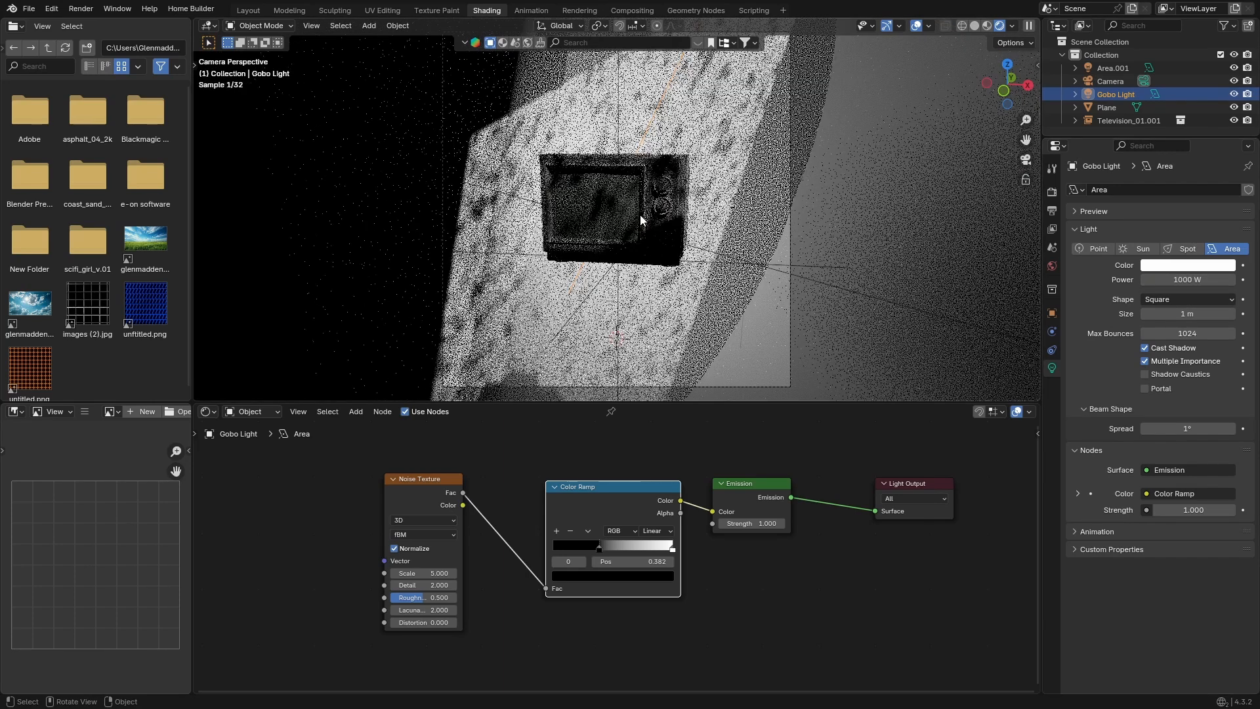
# Step: Darken the backdrop plane's material base color to near black
pyautogui.click(854, 161)
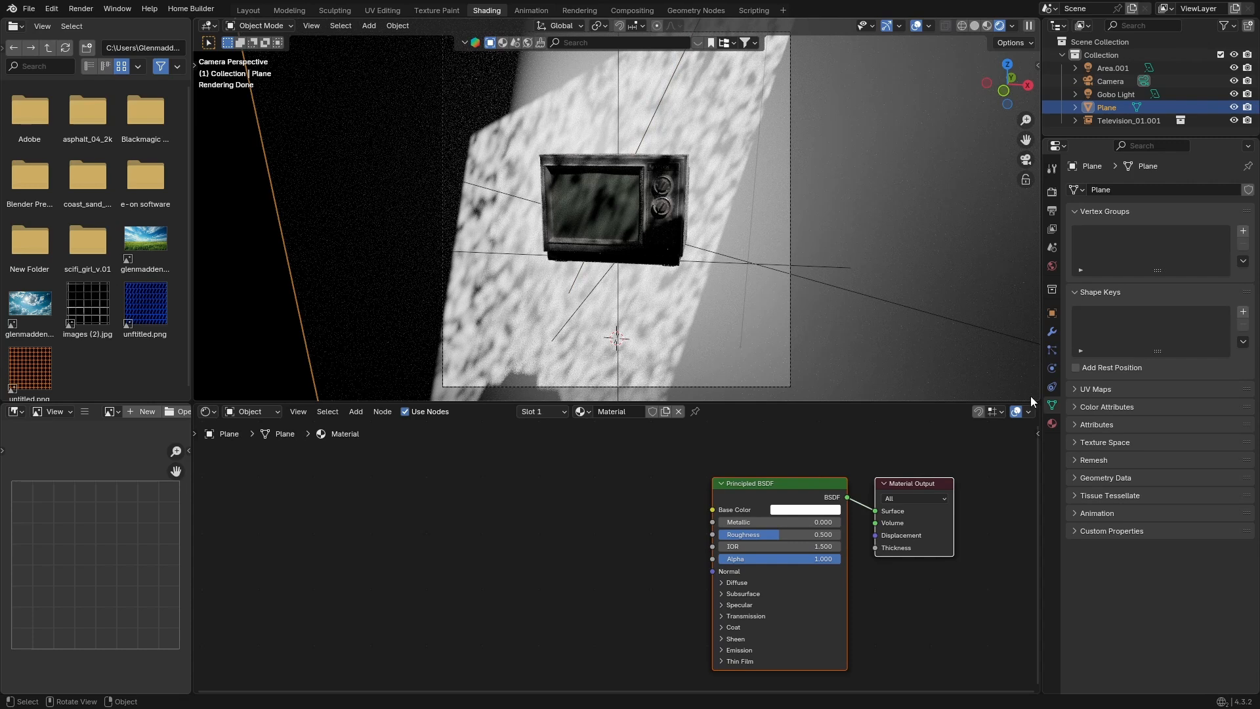
pyautogui.click(1052, 423)
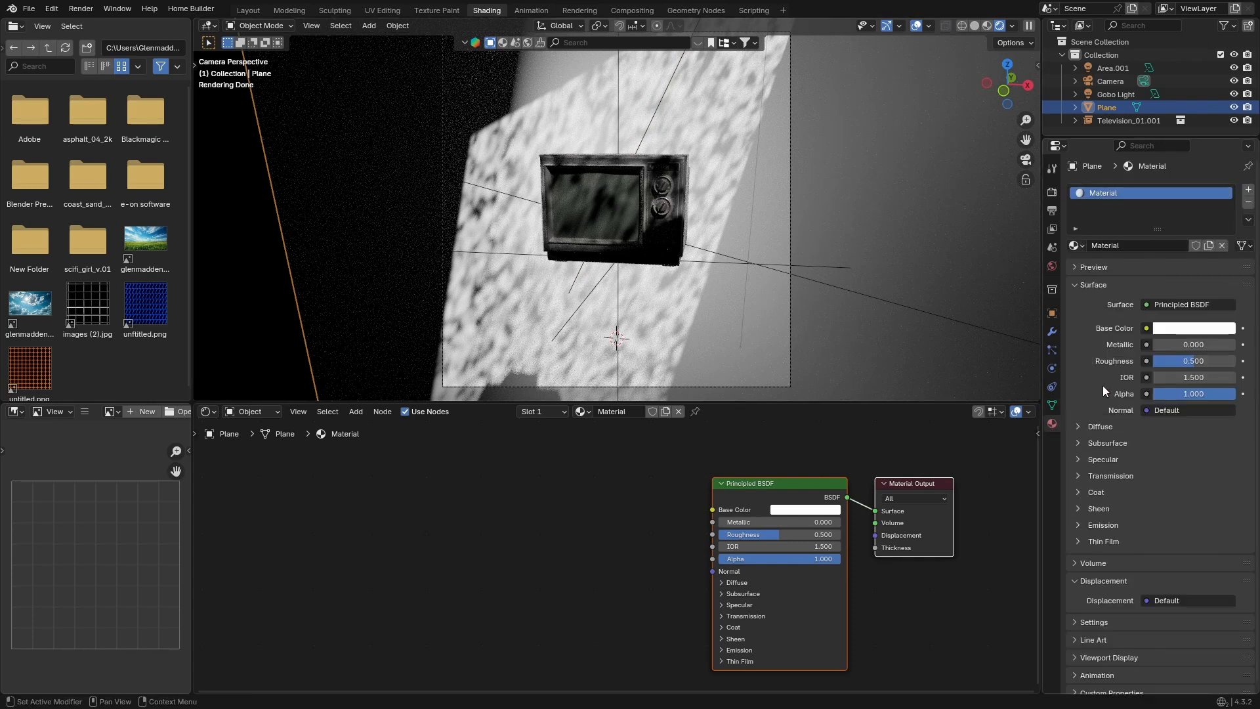
pyautogui.click(1178, 329)
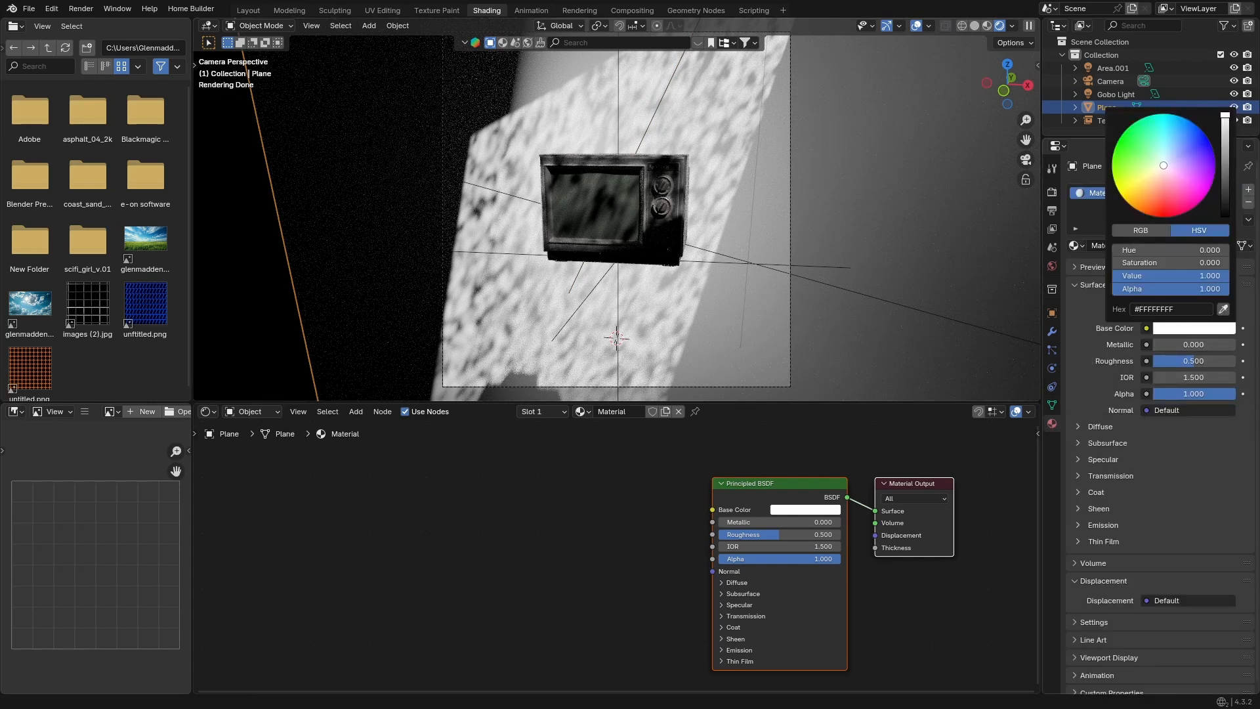
pyautogui.moveTo(1170, 276); pyautogui.dragTo(1116, 276)
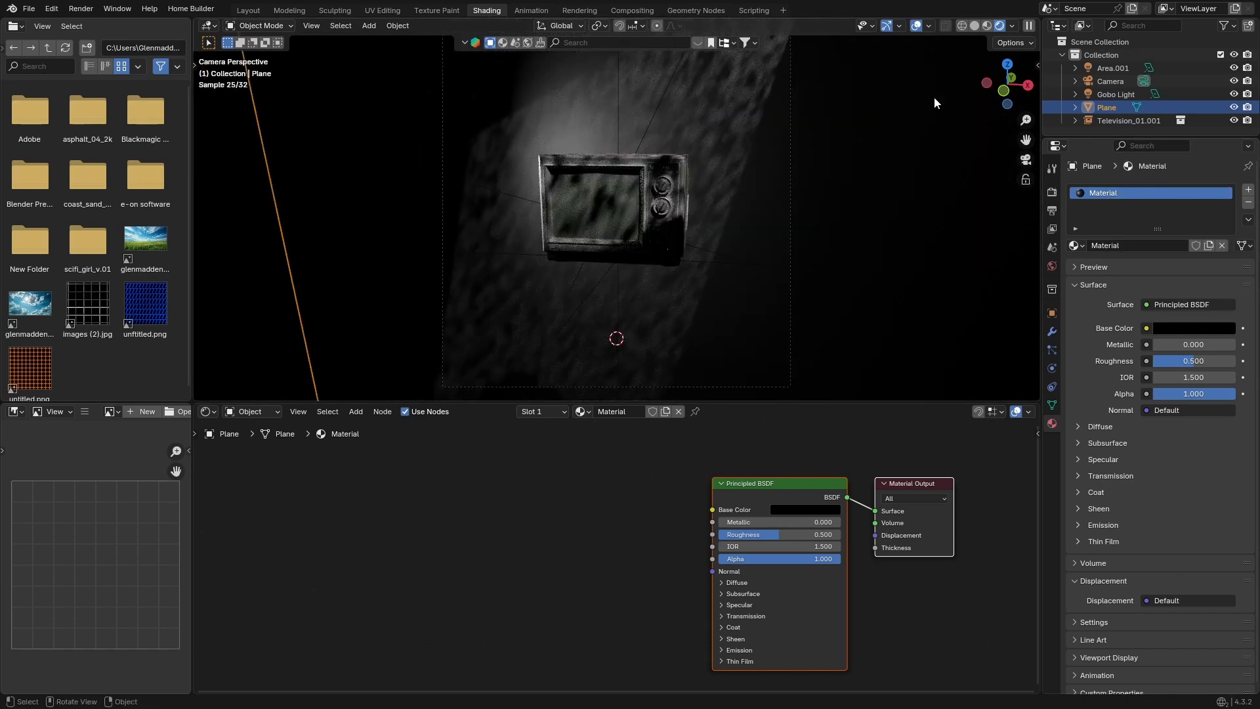
# Step: Increase the power of the Area.001 light to 1000 W
pyautogui.click(1109, 93)
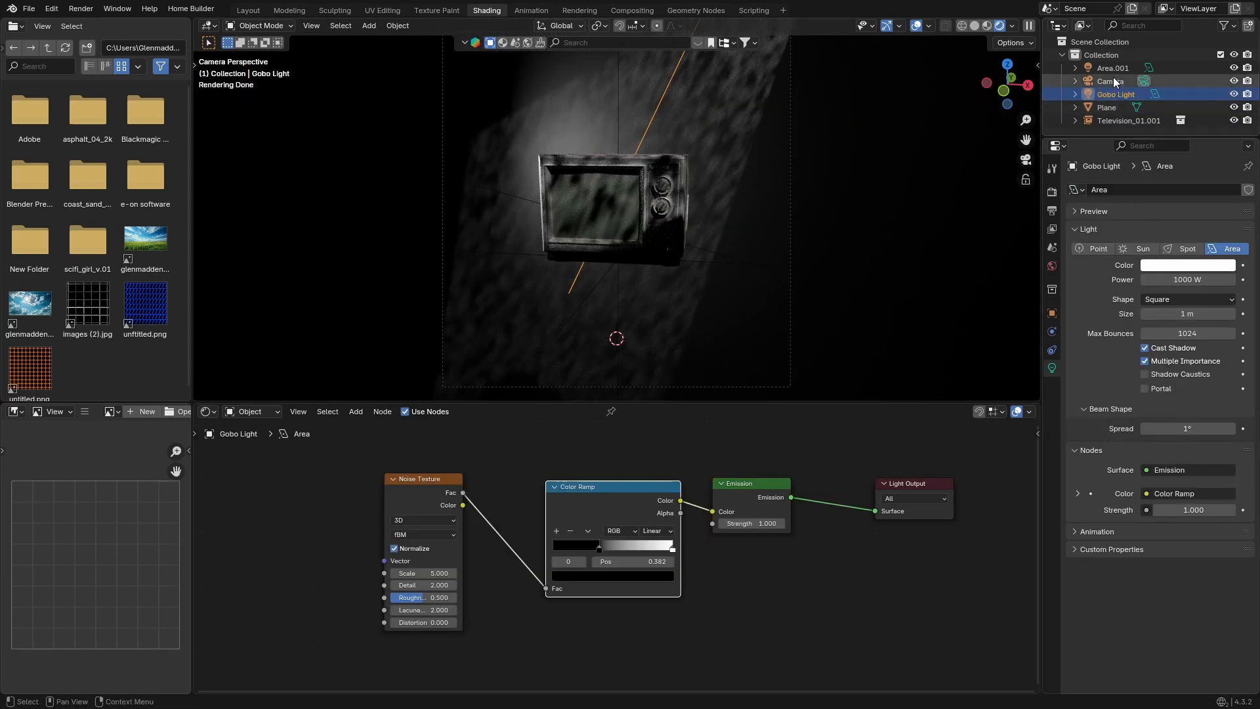
pyautogui.click(1113, 69)
pyautogui.click(1187, 279)
pyautogui.press('BackSpace')
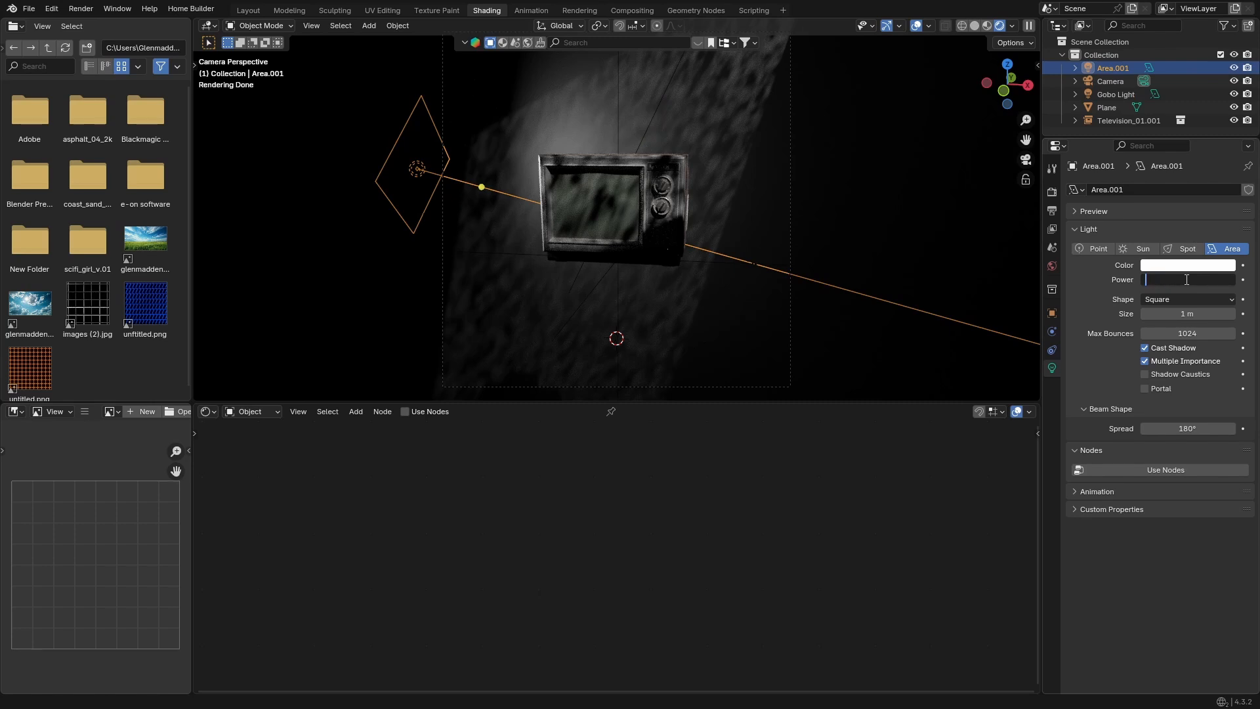
pyautogui.write('1000')
pyautogui.press('Return')
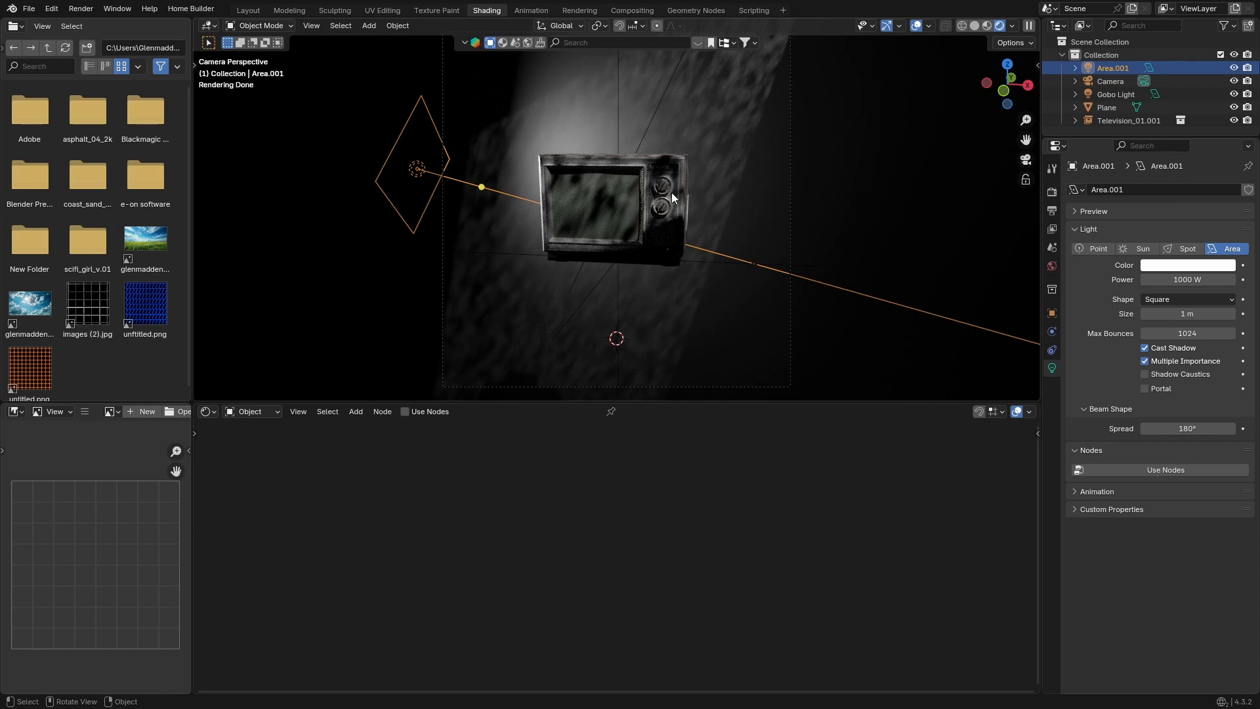
# Step: Raise the roughness of the backdrop plane's Principled BSDF material to 0.564
pyautogui.click(736, 131)
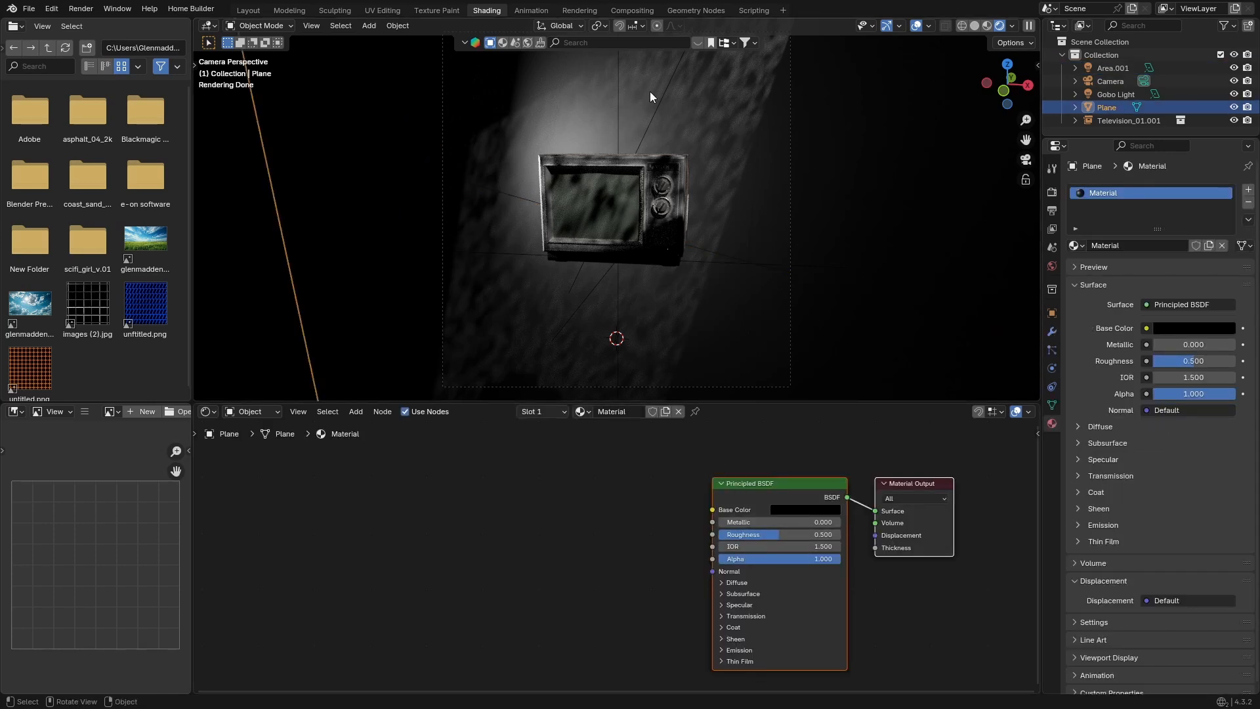
pyautogui.moveTo(763, 534)
pyautogui.mouseDown()
pyautogui.moveTo(833, 534)
pyautogui.moveTo(722, 534)
pyautogui.moveTo(834, 534)
pyautogui.moveTo(788, 534)
pyautogui.mouseUp()
pyautogui.moveTo(544, 160)
pyautogui.mouseDown(button='middle')
pyautogui.moveTo(522, 160)
pyautogui.moveTo(548, 165)
pyautogui.mouseUp(button='middle')
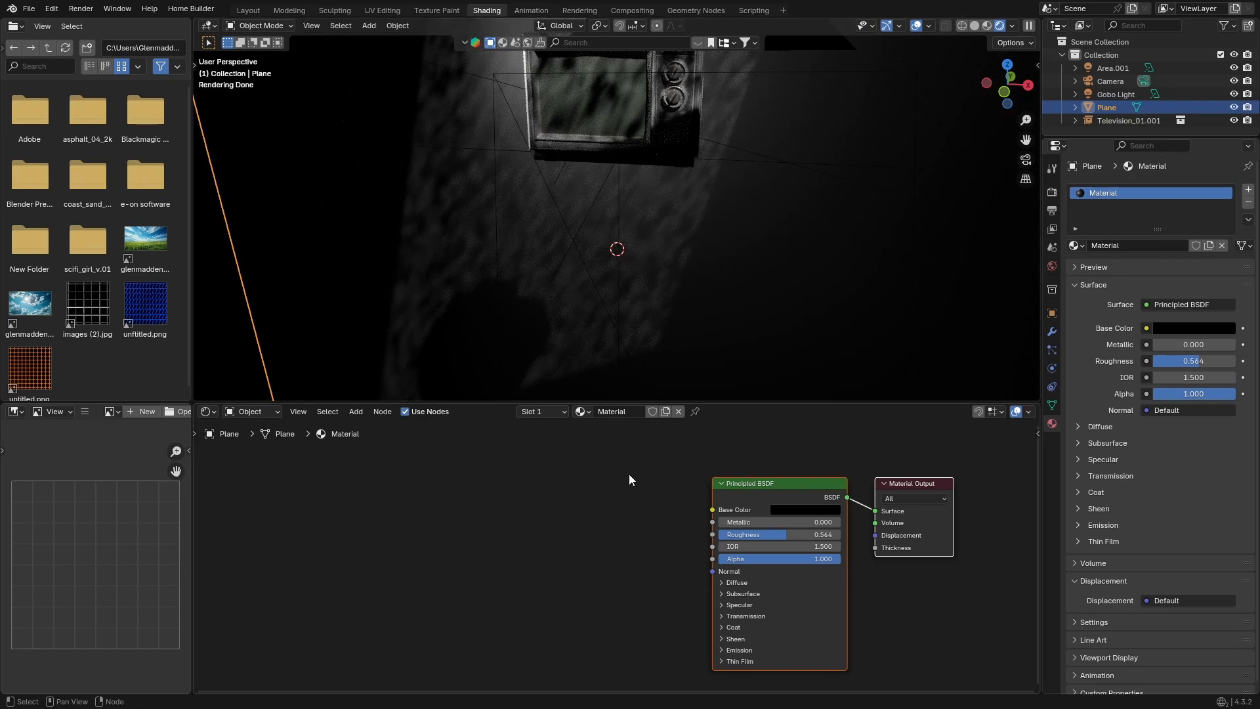
# Step: Try a Noise Texture scale of 50 on the Gobo Light and inspect the pattern on the backdrop
pyautogui.click(1109, 94)
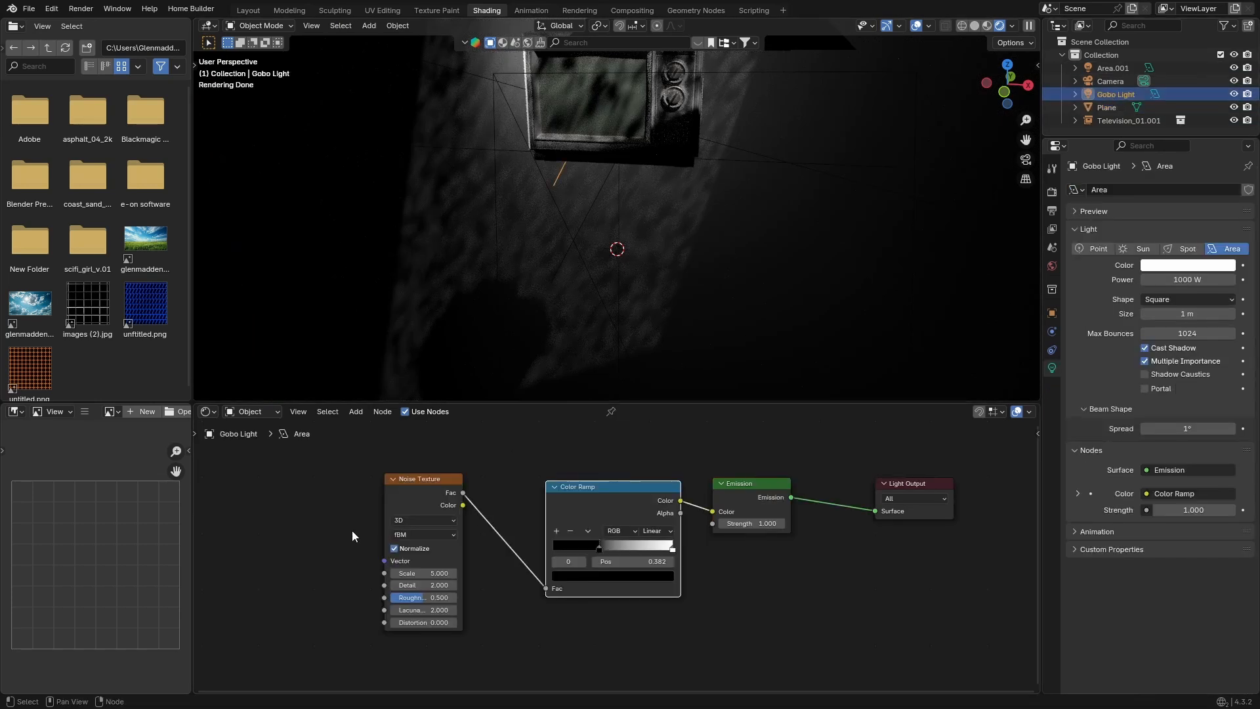
pyautogui.click(414, 573)
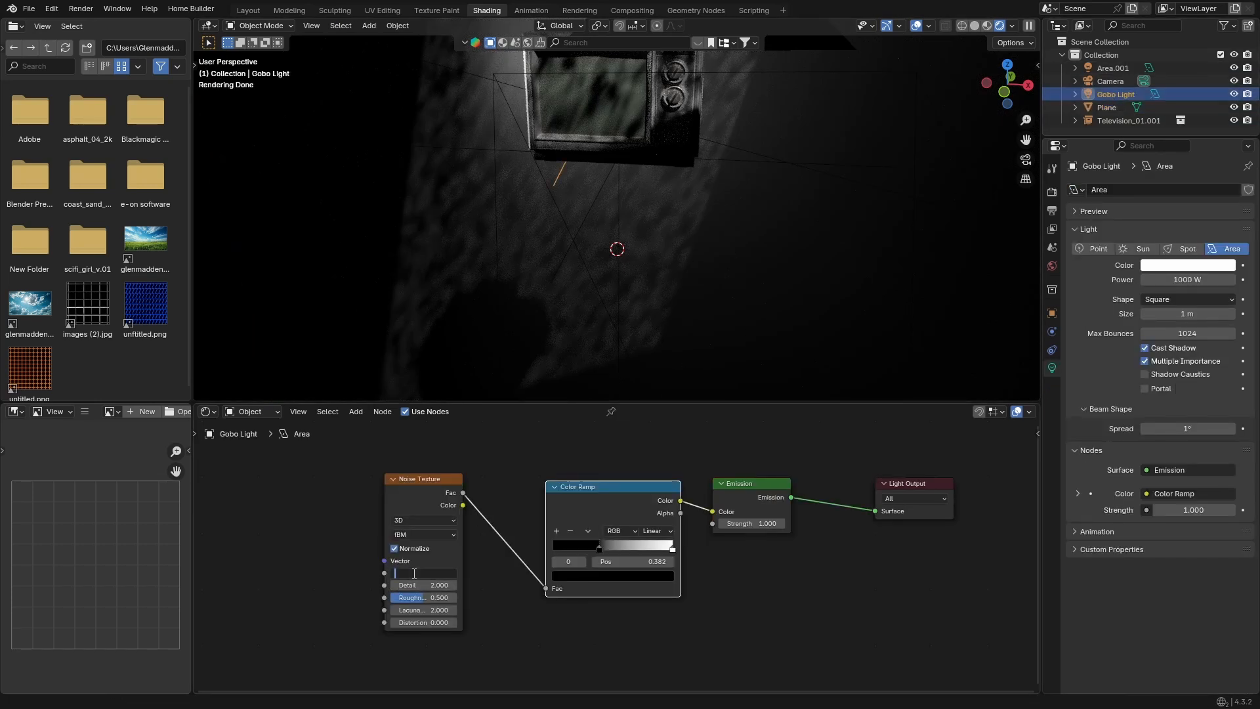
pyautogui.write('50')
pyautogui.press('Return')
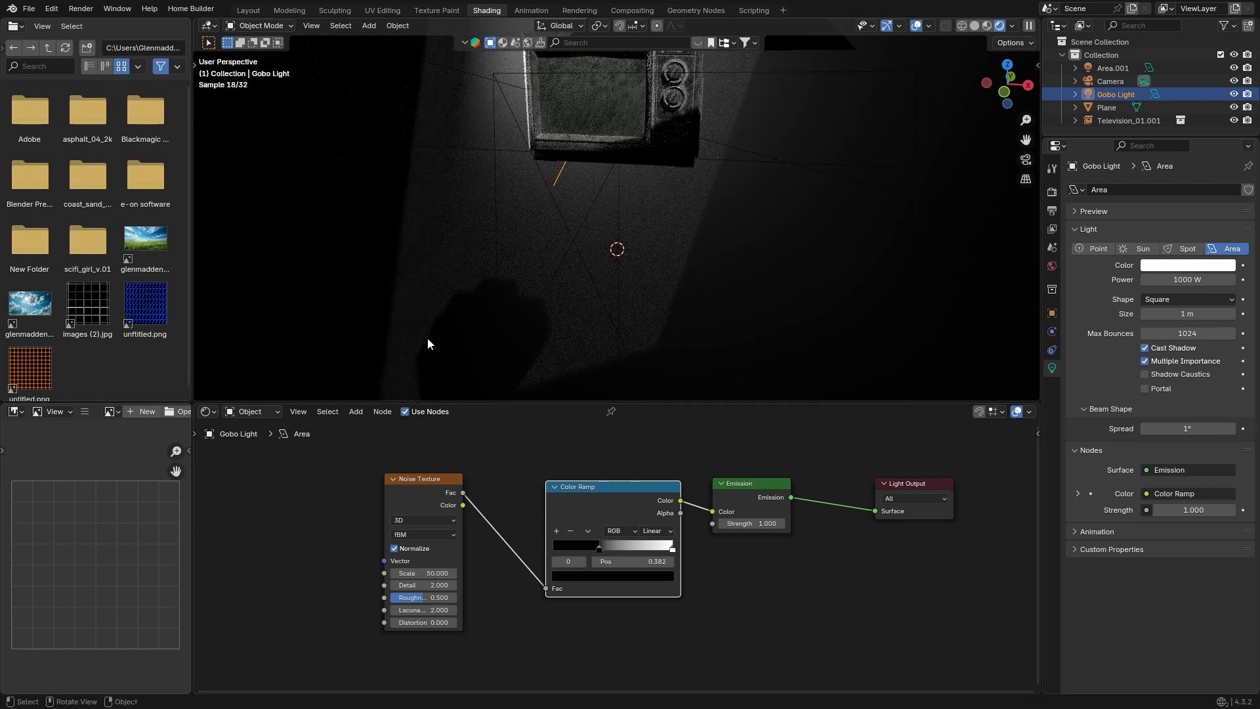
pyautogui.moveTo(427, 337); pyautogui.dragTo(536, 227, button='middle')
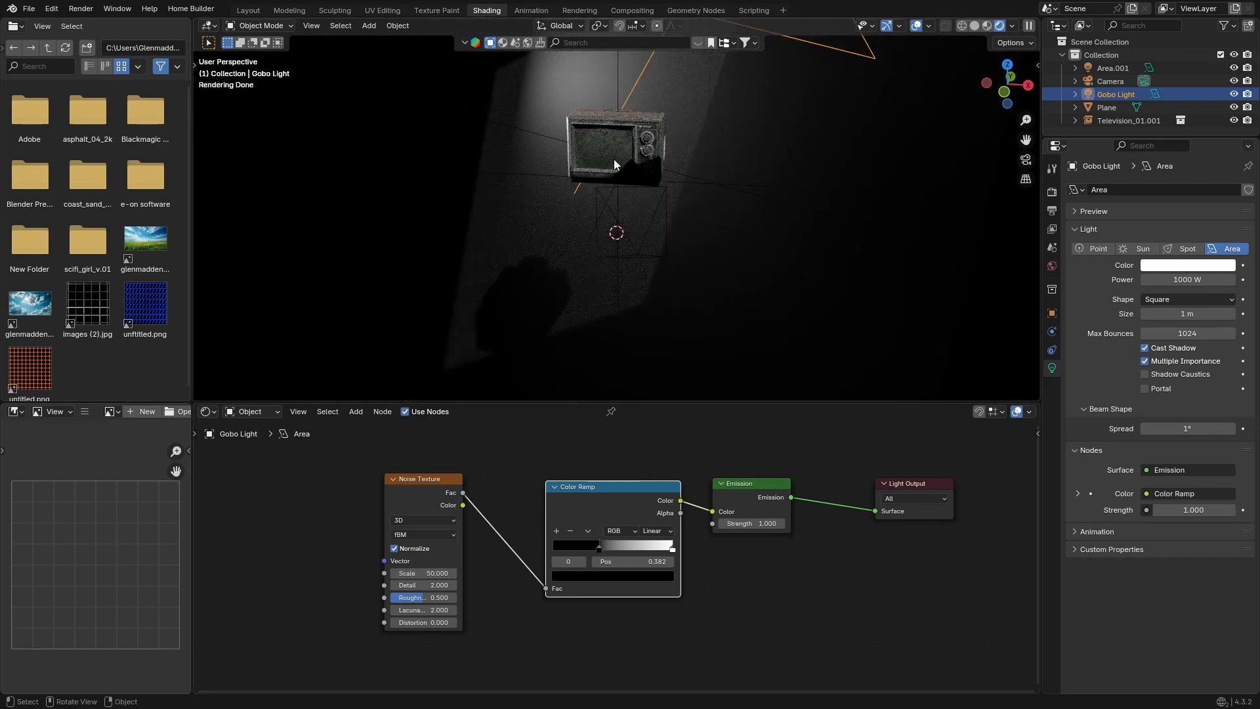
# Step: Set the scale of the Gobo Light's Noise Texture to 1
pyautogui.click(418, 573)
pyautogui.press('BackSpace')
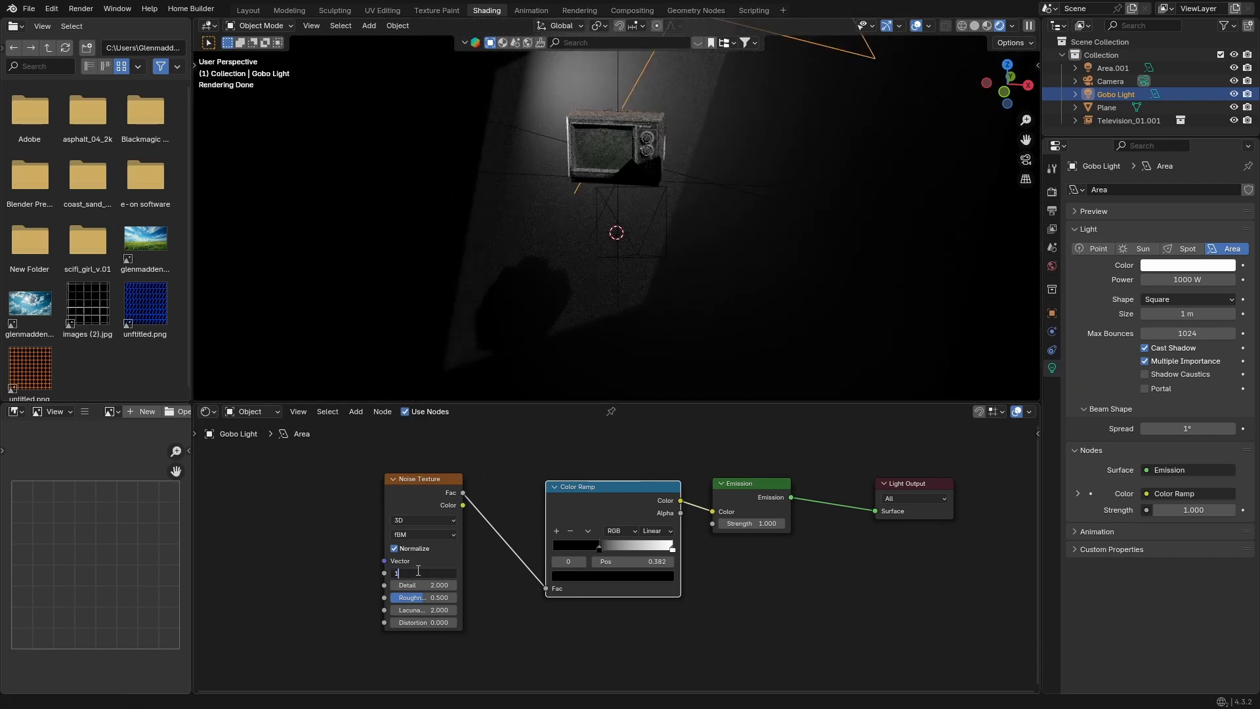
pyautogui.write('1')
pyautogui.press('Return')
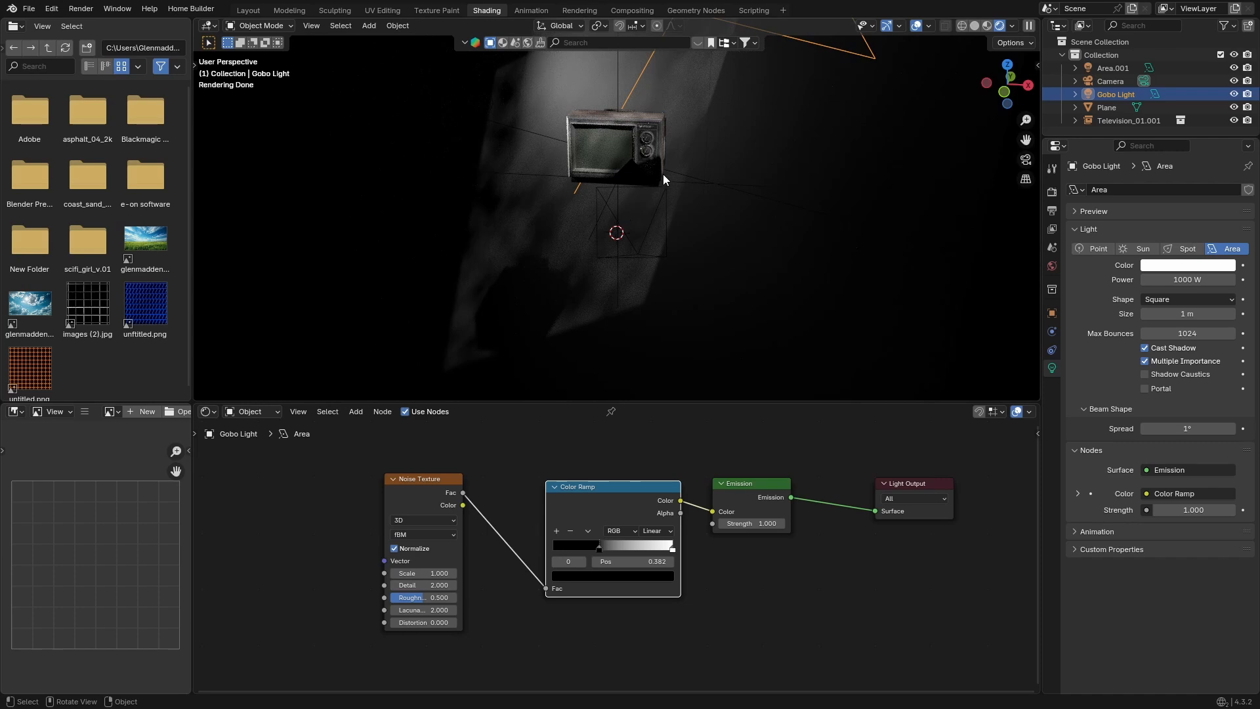
# Step: From the camera view, unlink the Color Ramp from the Emission color to compare the lighting, and link it back
pyautogui.click(1026, 160)
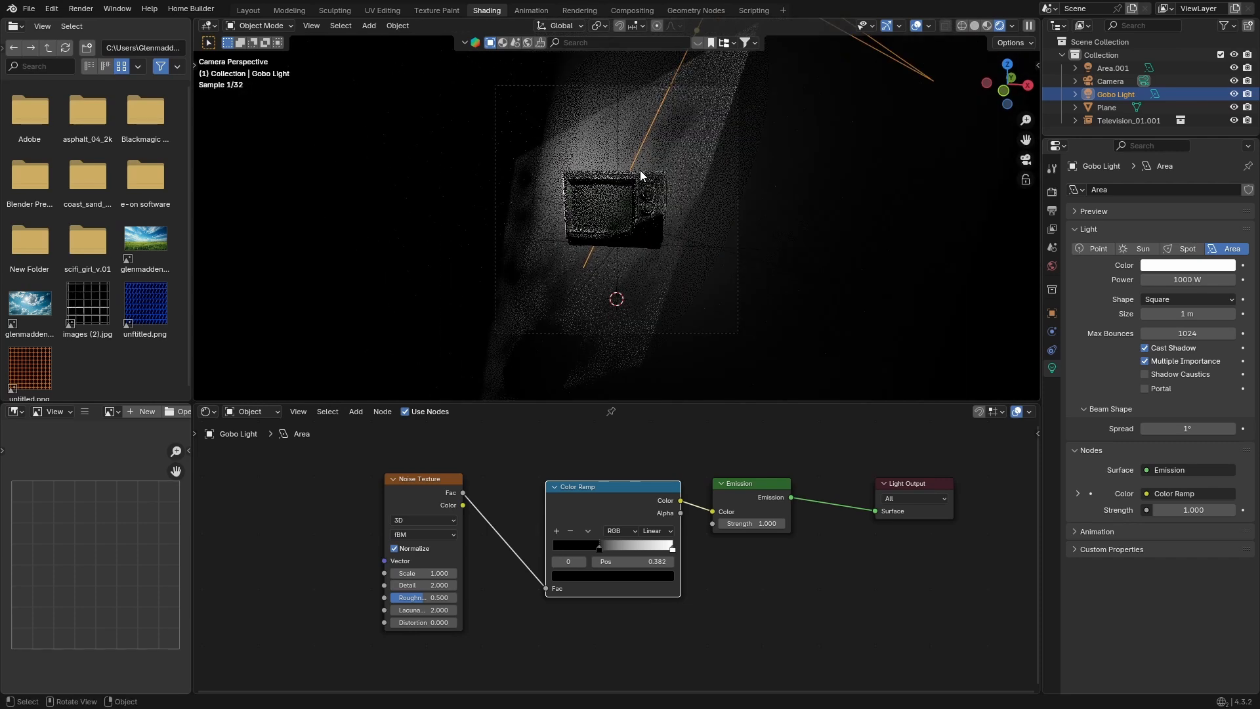
pyautogui.moveTo(584, 400); pyautogui.dragTo(589, 494)
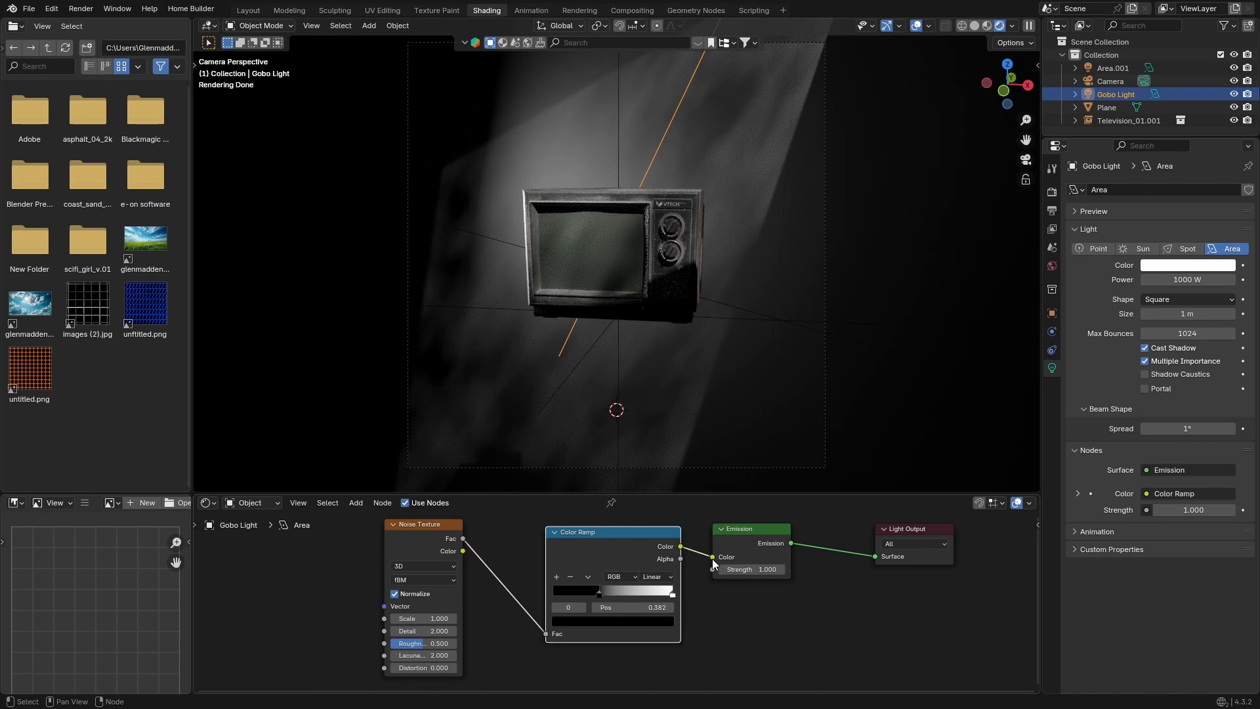
pyautogui.moveTo(712, 557); pyautogui.dragTo(691, 558)
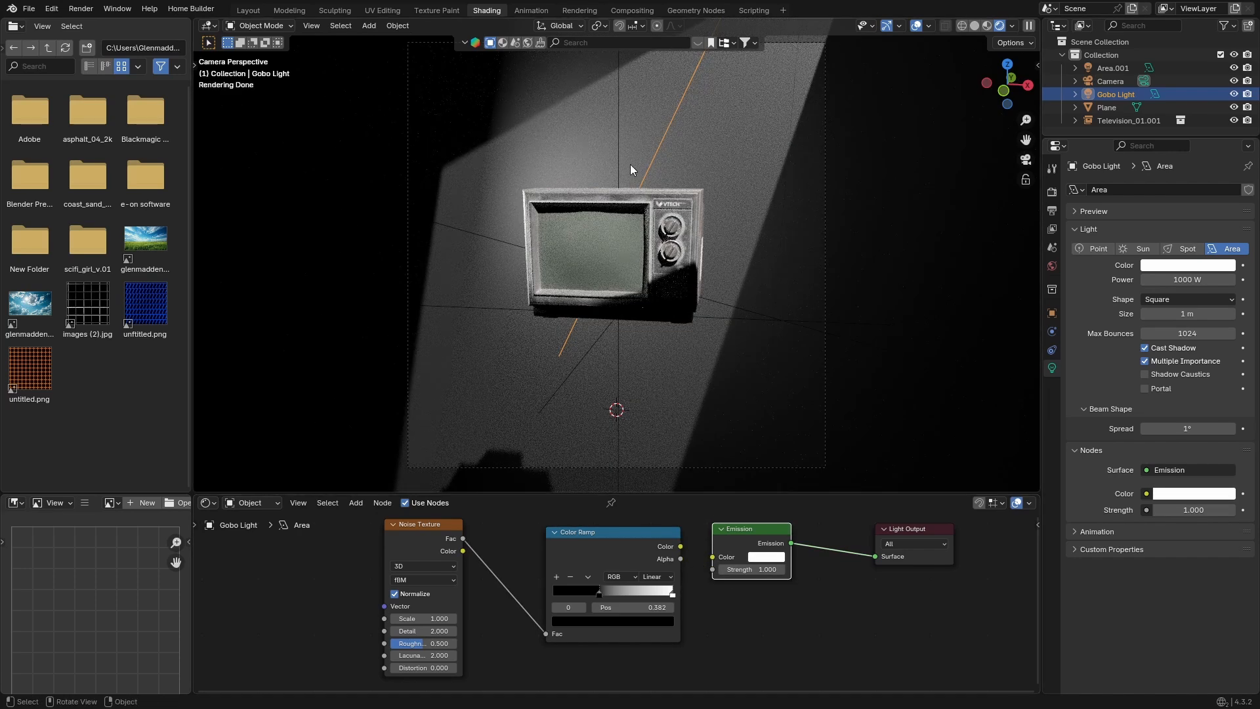
pyautogui.click(698, 550)
pyautogui.moveTo(682, 546); pyautogui.dragTo(700, 555)
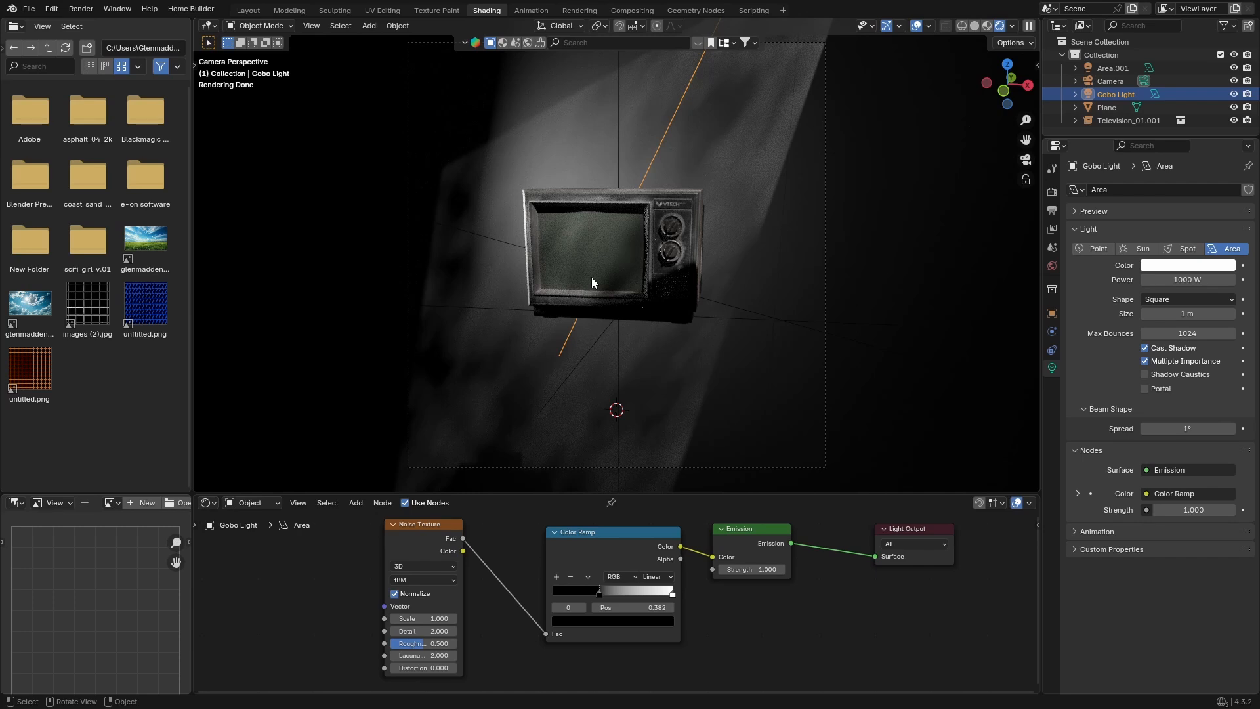
# Step: Switch the Gobo Light's Noise Texture to 4D and set its W value to 2
pyautogui.click(414, 565)
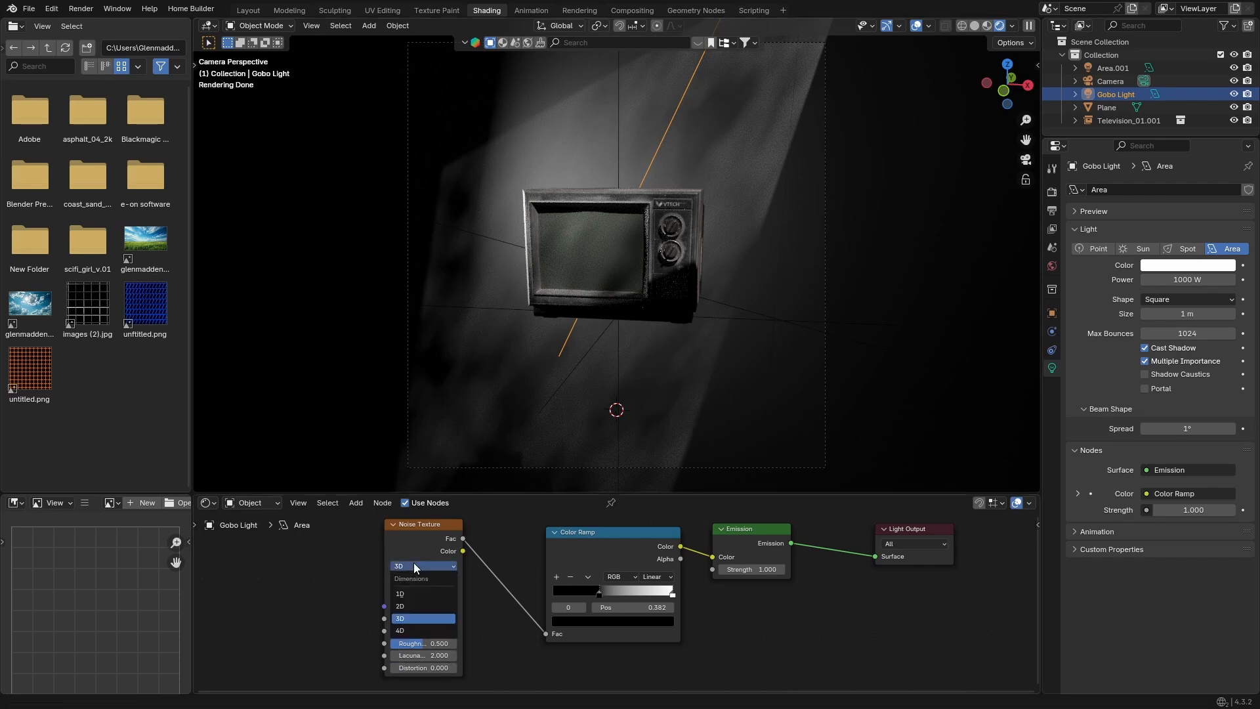
pyautogui.click(412, 628)
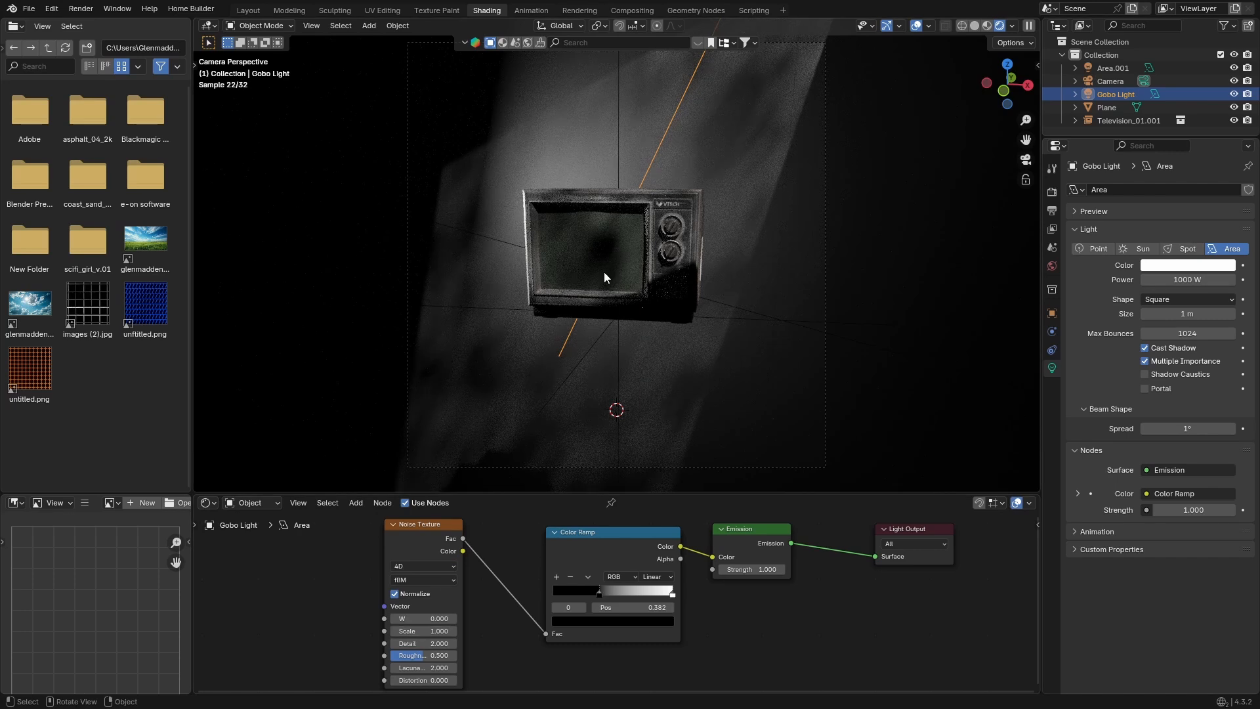
pyautogui.click(430, 619)
pyautogui.press('BackSpace')
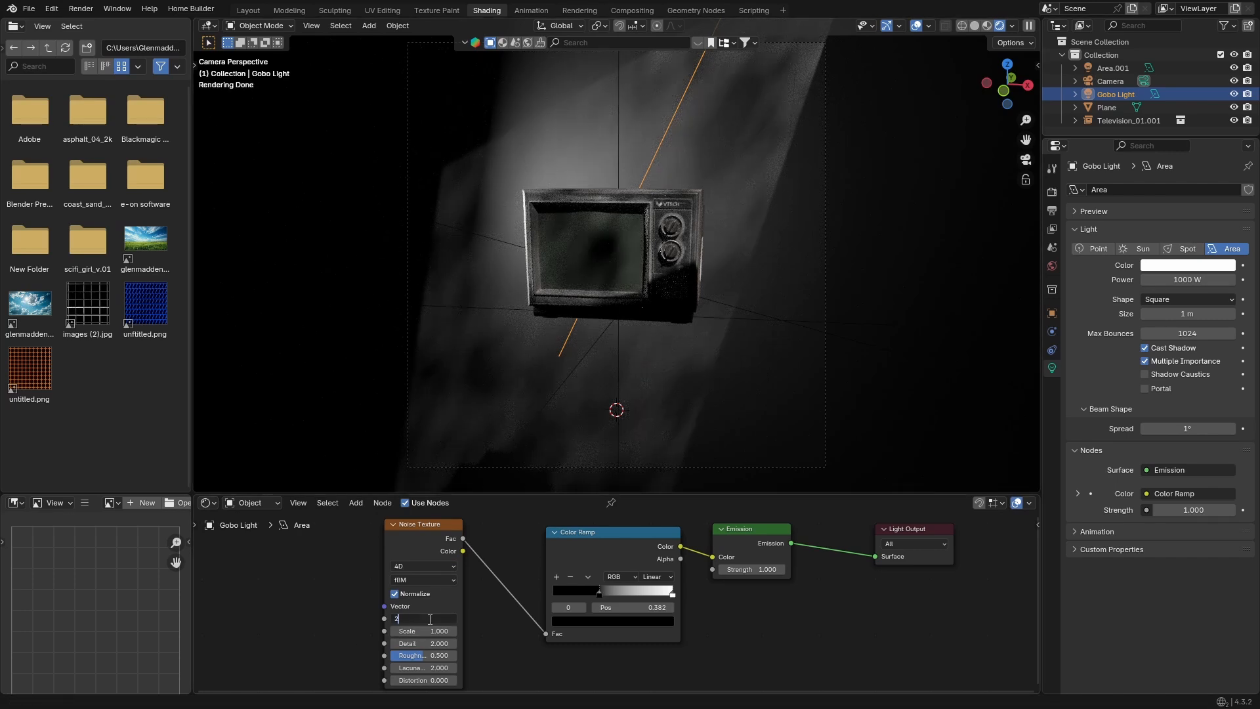
pyautogui.write('2')
pyautogui.press('Return')
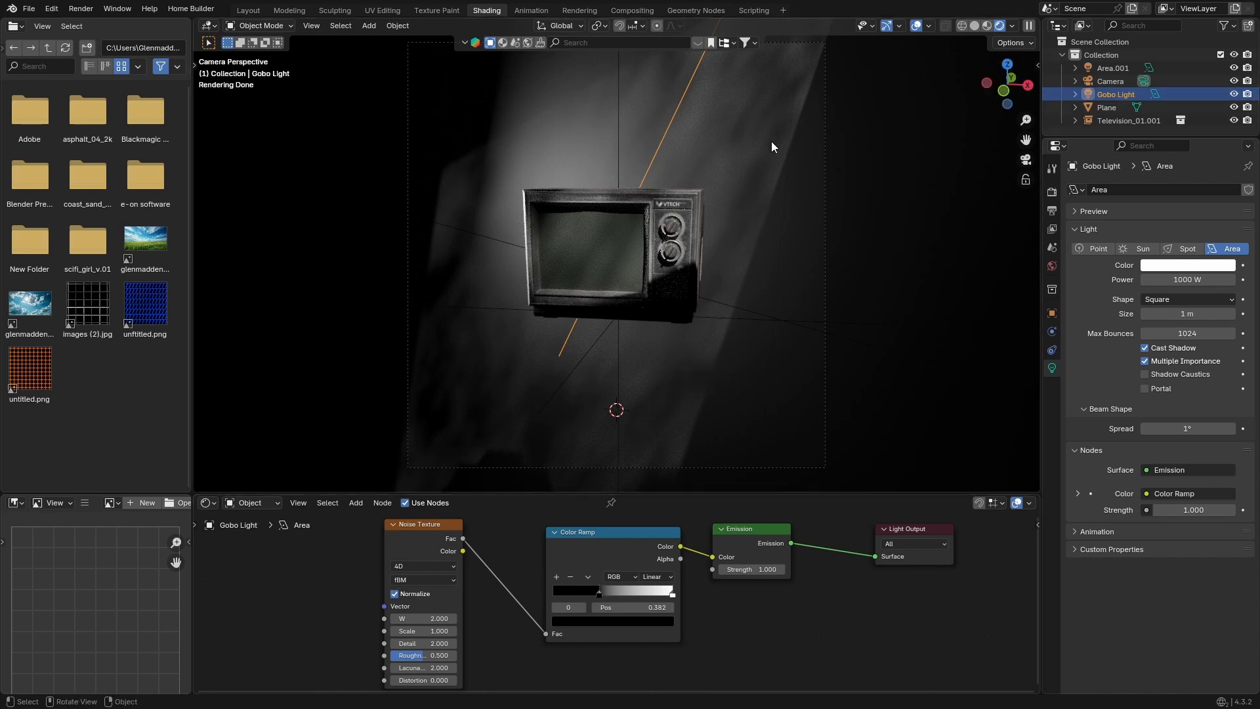
# Step: In the Layout workspace's camera view, select the Gobo Light and turn on the viewport overlays
pyautogui.click(256, 14)
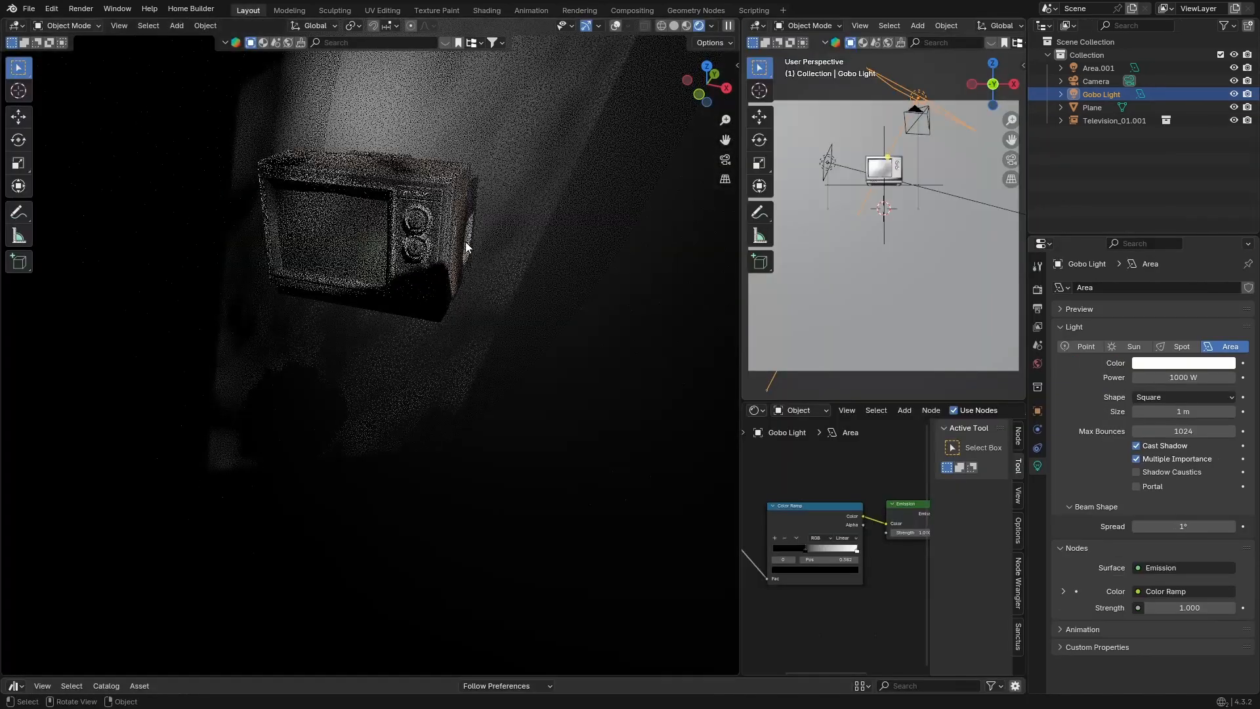
pyautogui.click(725, 160)
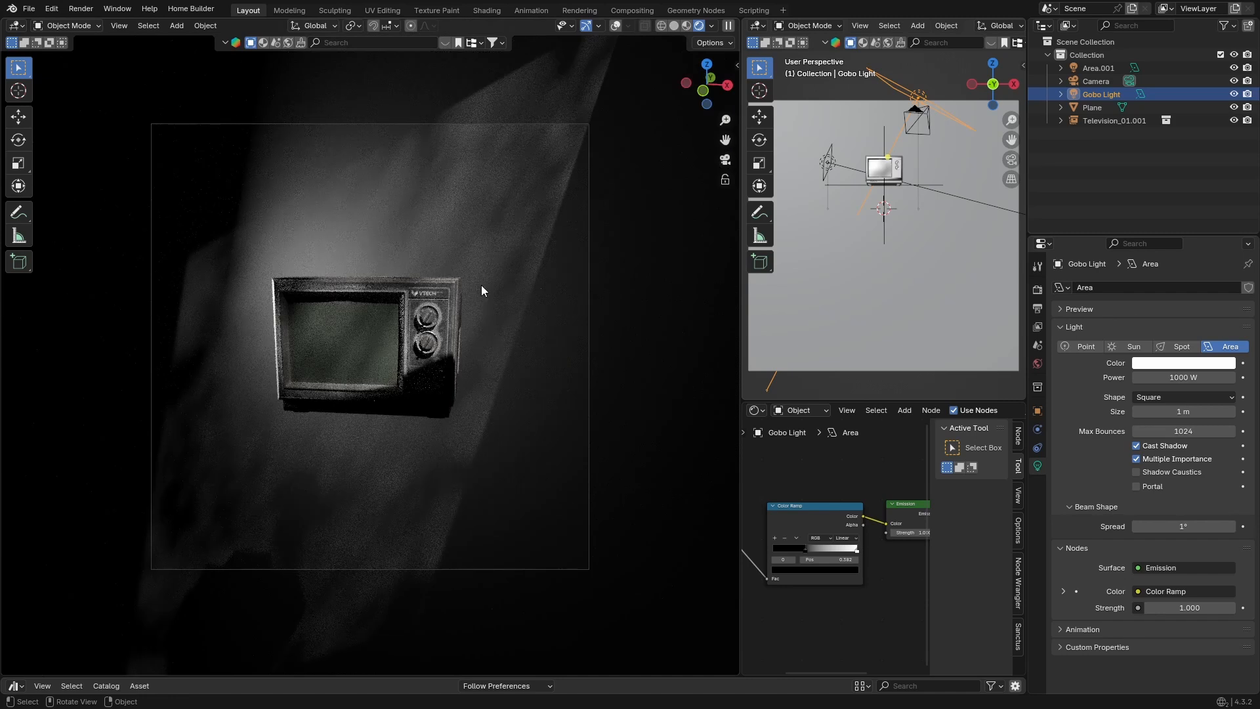
pyautogui.scroll(1, 481, 290)
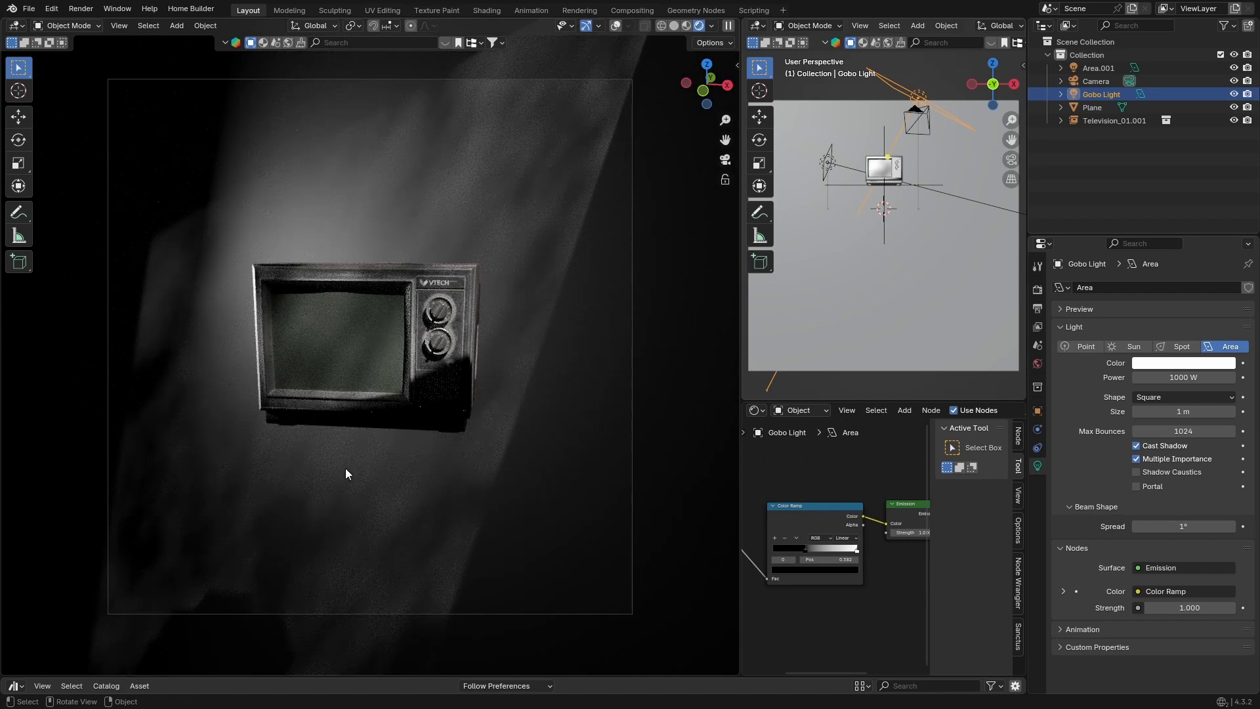
pyautogui.click(1091, 70)
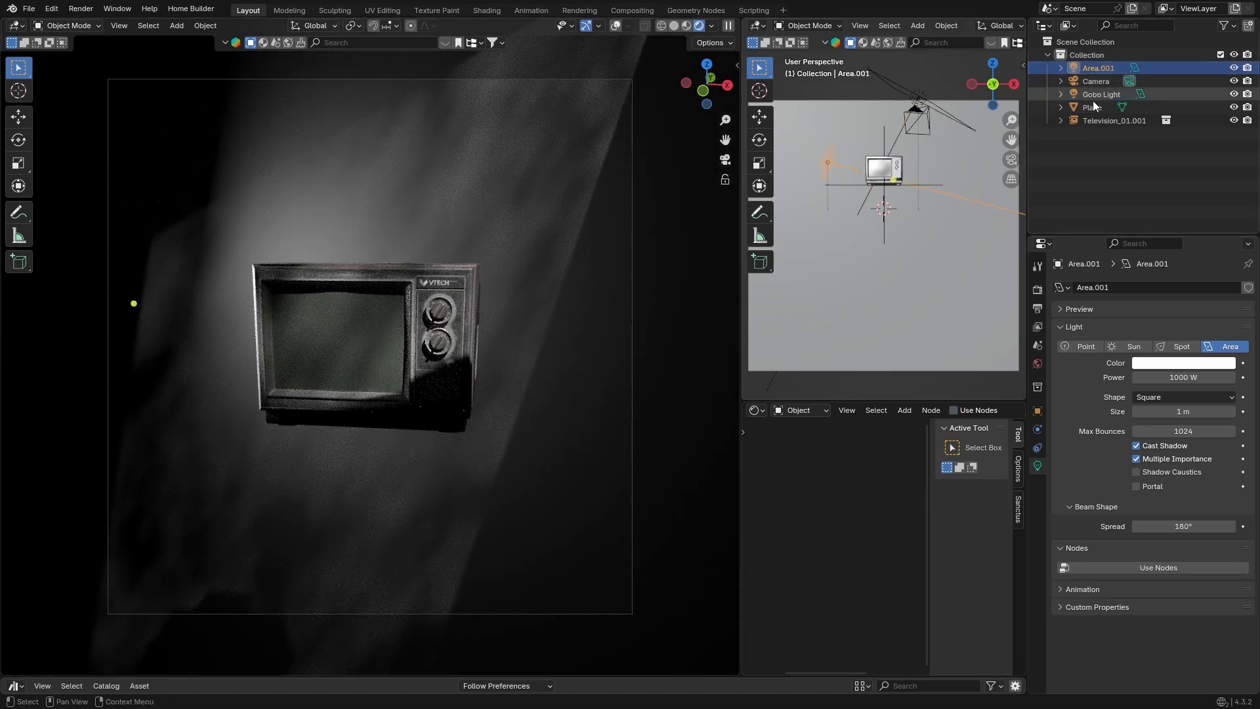
pyautogui.click(1092, 98)
pyautogui.scroll(-3, 400, 325)
pyautogui.click(614, 26)
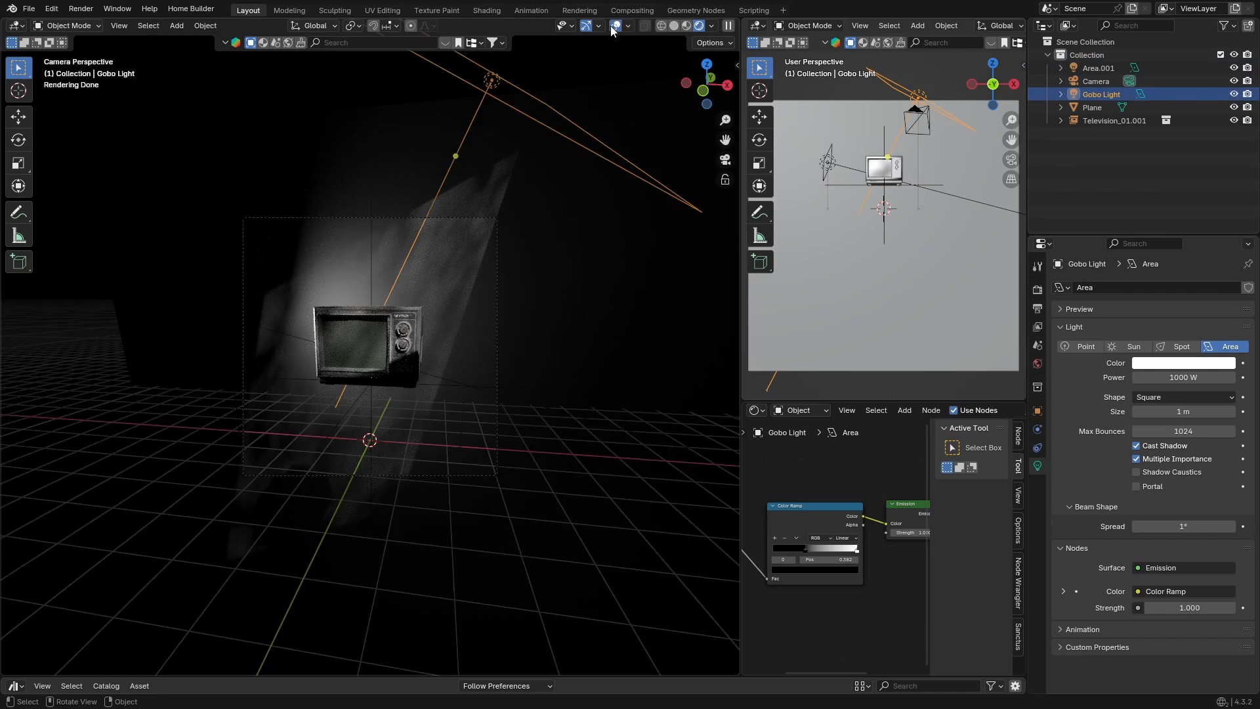
# Step: Adjust the Gobo Light's scale while checking the camera view, finishing with an enlargement by a factor of about 1.25
pyautogui.press('s')
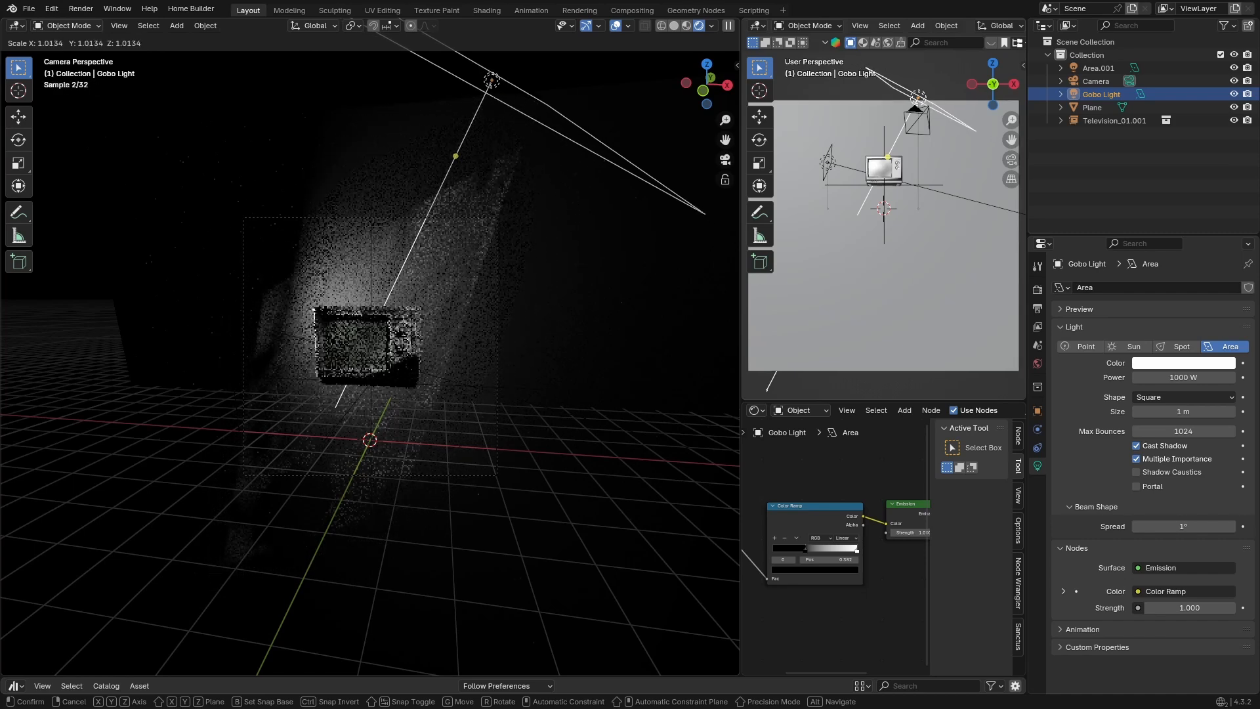
pyautogui.click(542, 161)
pyautogui.click(723, 161)
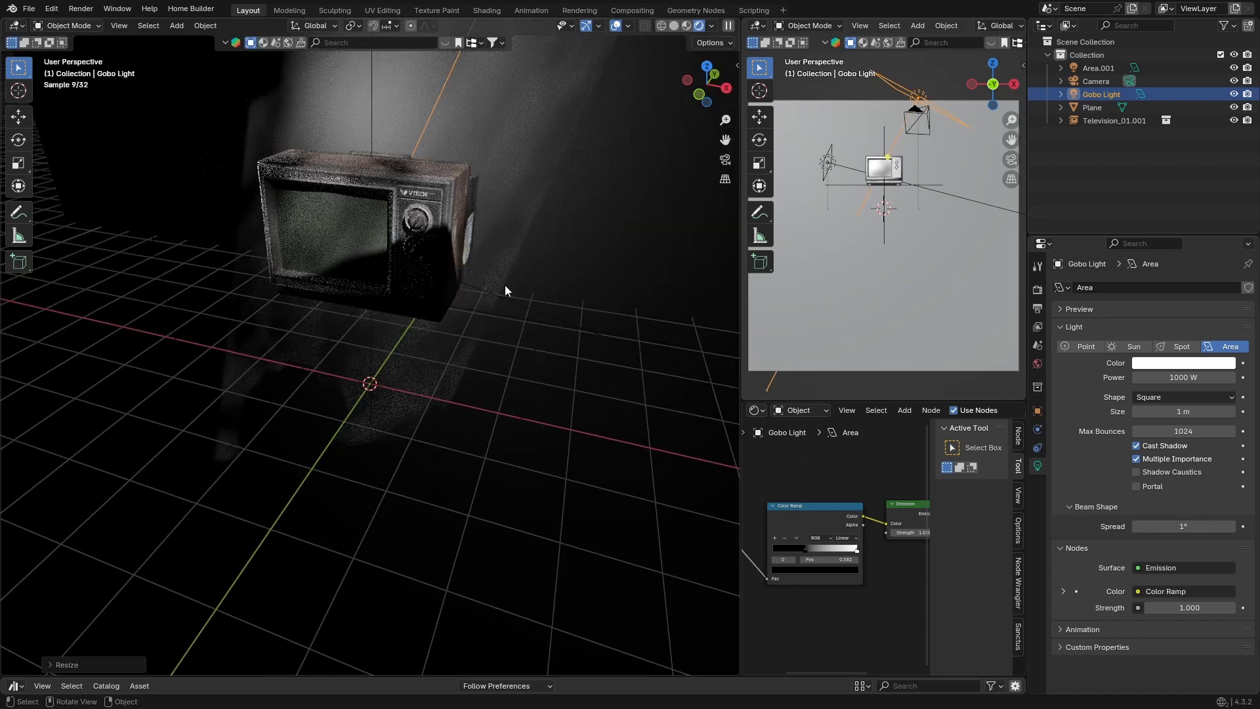
pyautogui.click(725, 162)
pyautogui.press('Home')
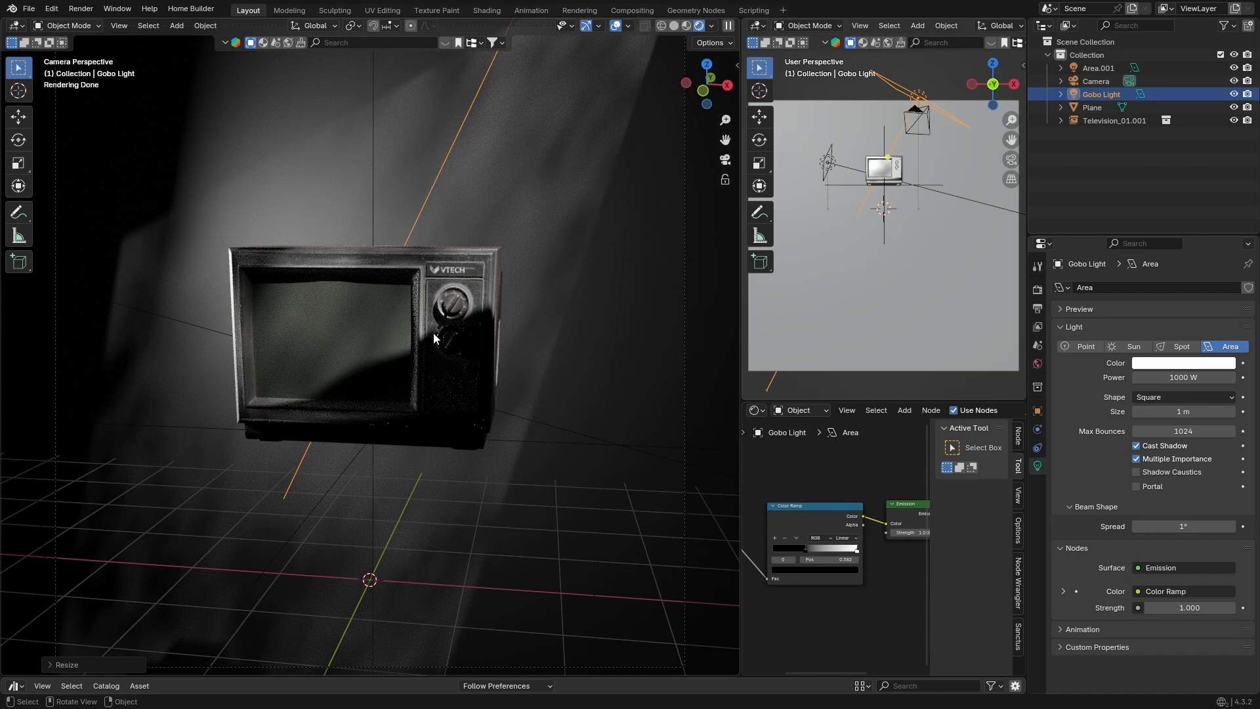
pyautogui.press('s')
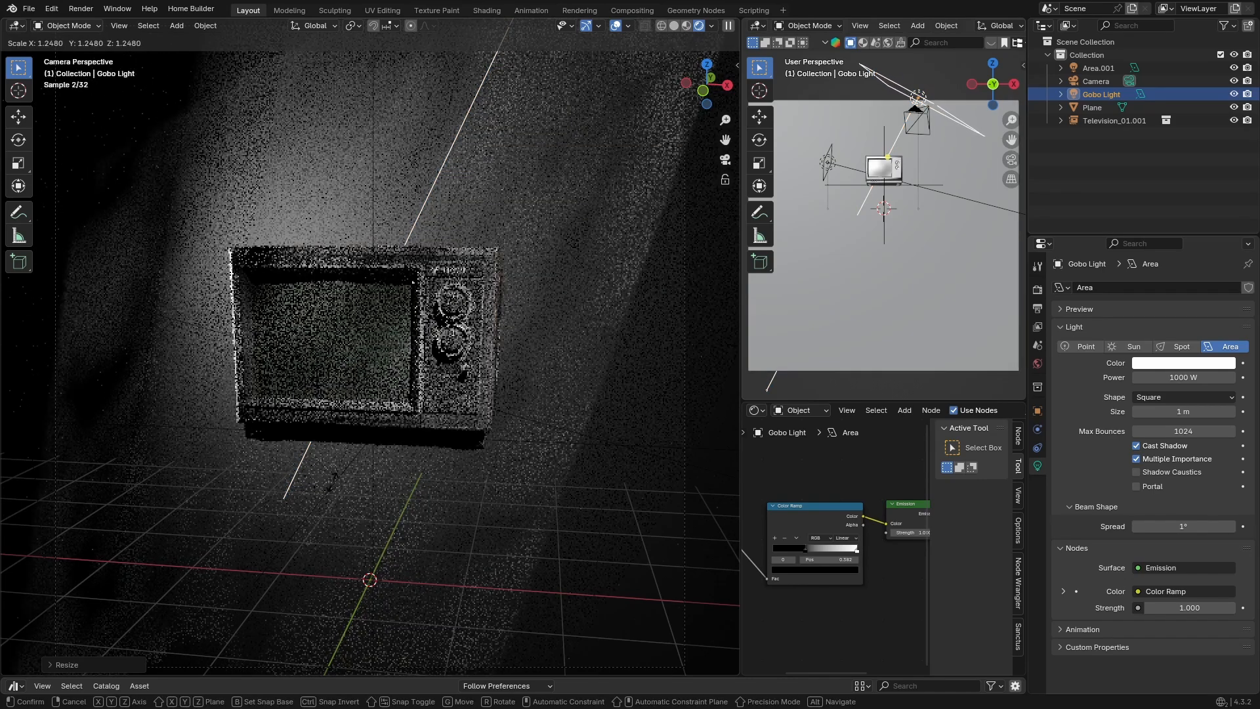
pyautogui.click(331, 483)
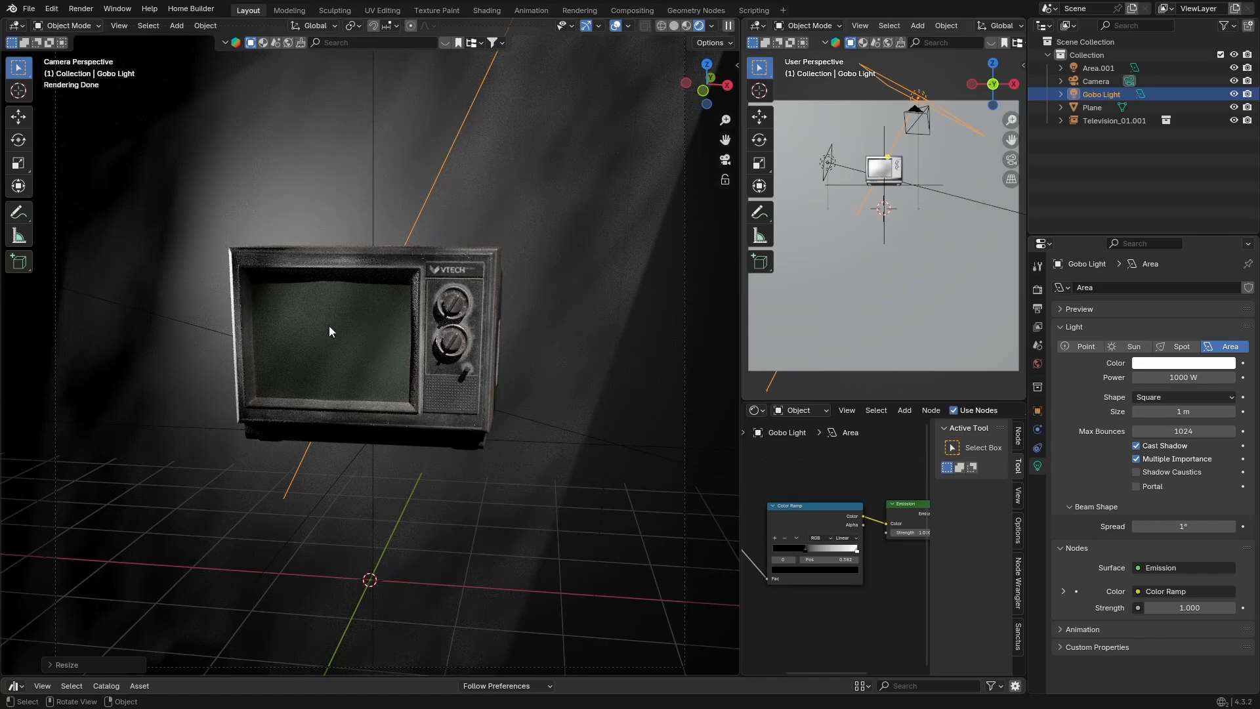
# Step: Rotate the Gobo Light slightly and check its beam on the television from above and through the camera
pyautogui.press('r')
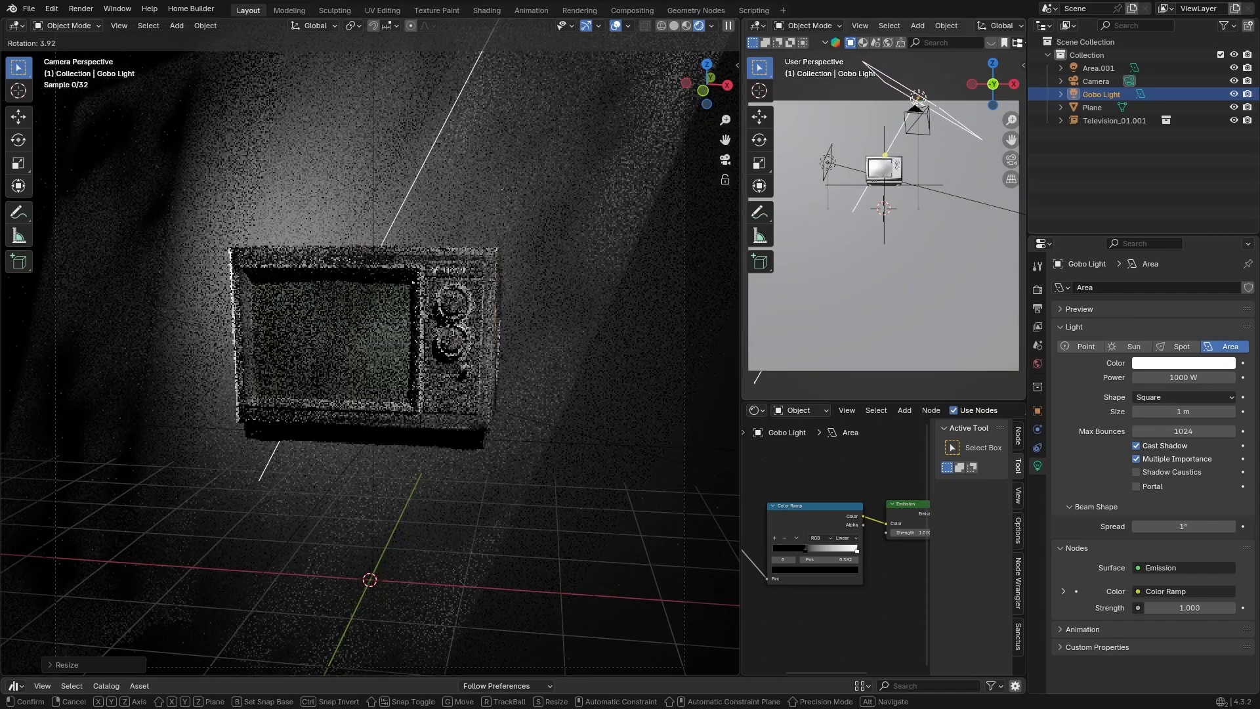
pyautogui.click(358, 308)
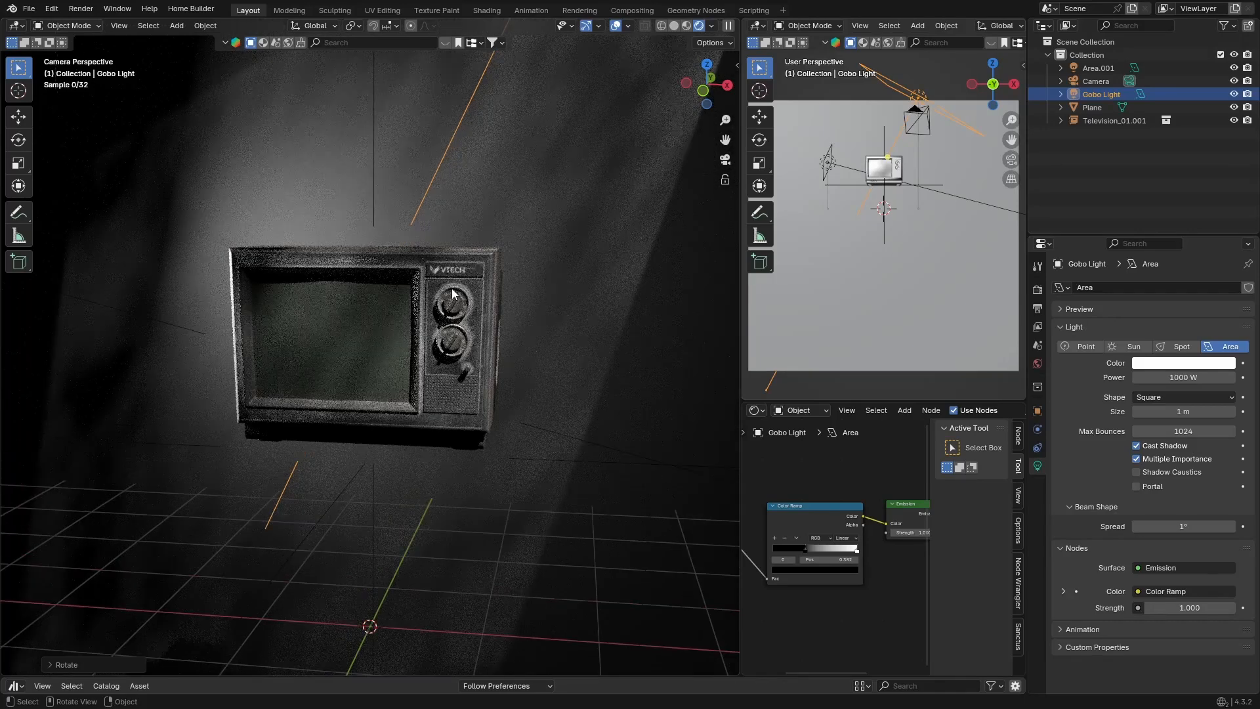
pyautogui.moveTo(359, 309); pyautogui.dragTo(359, 338, button='middle')
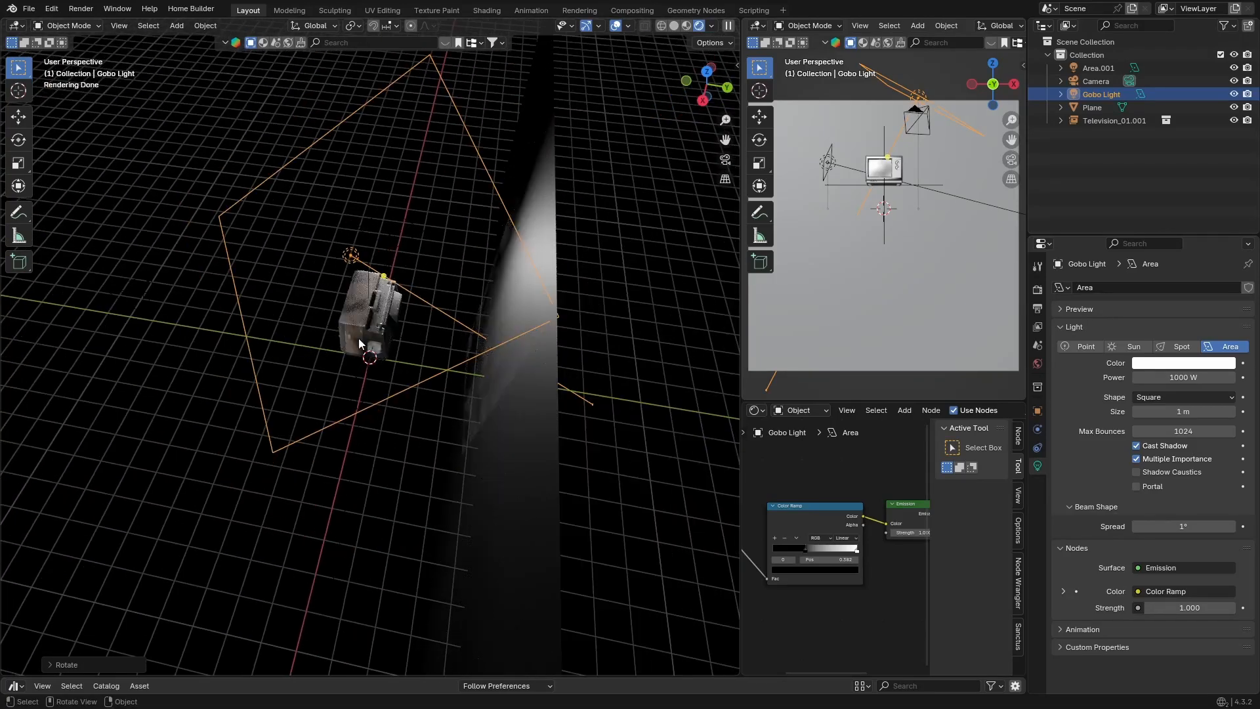
pyautogui.click(725, 159)
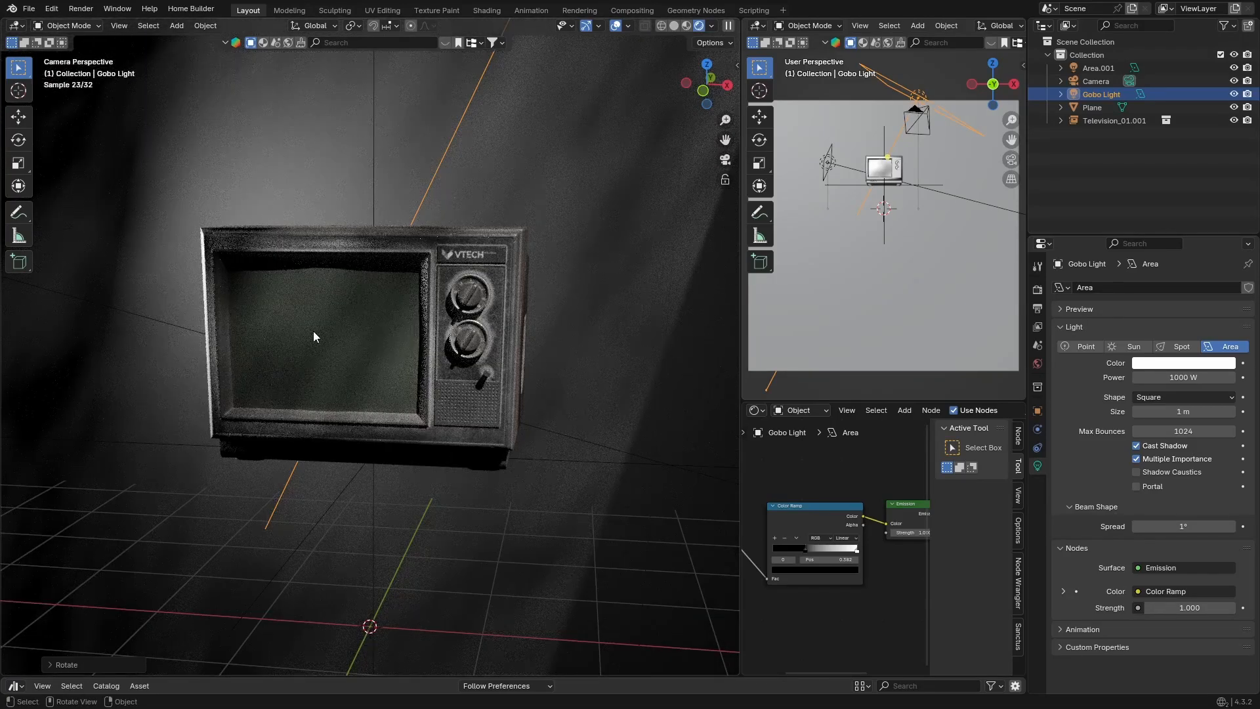
pyautogui.scroll(-3, 313, 331)
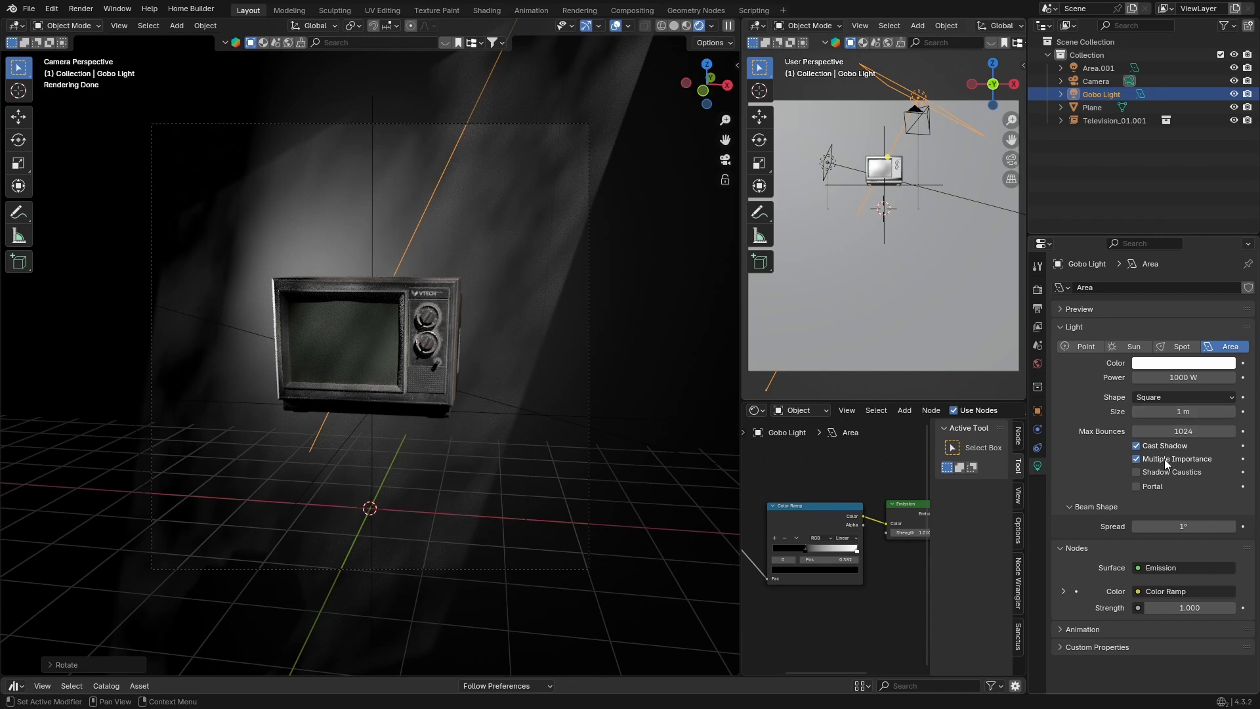
# Step: Try beam spreads of 2° and 50° on the Gobo Light, and return the spread to 1°
pyautogui.click(1189, 526)
pyautogui.press('BackSpace')
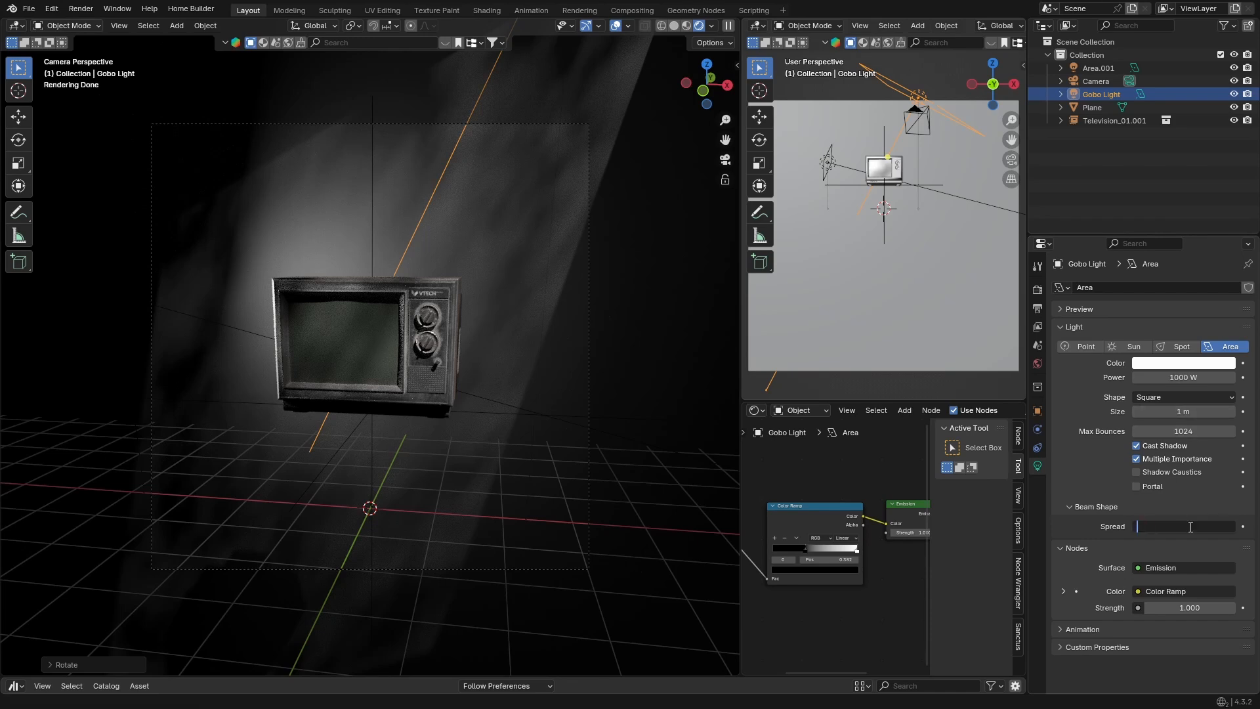
pyautogui.write('2')
pyautogui.press('Return')
pyautogui.click(1190, 526)
pyautogui.write('50')
pyautogui.press('Return')
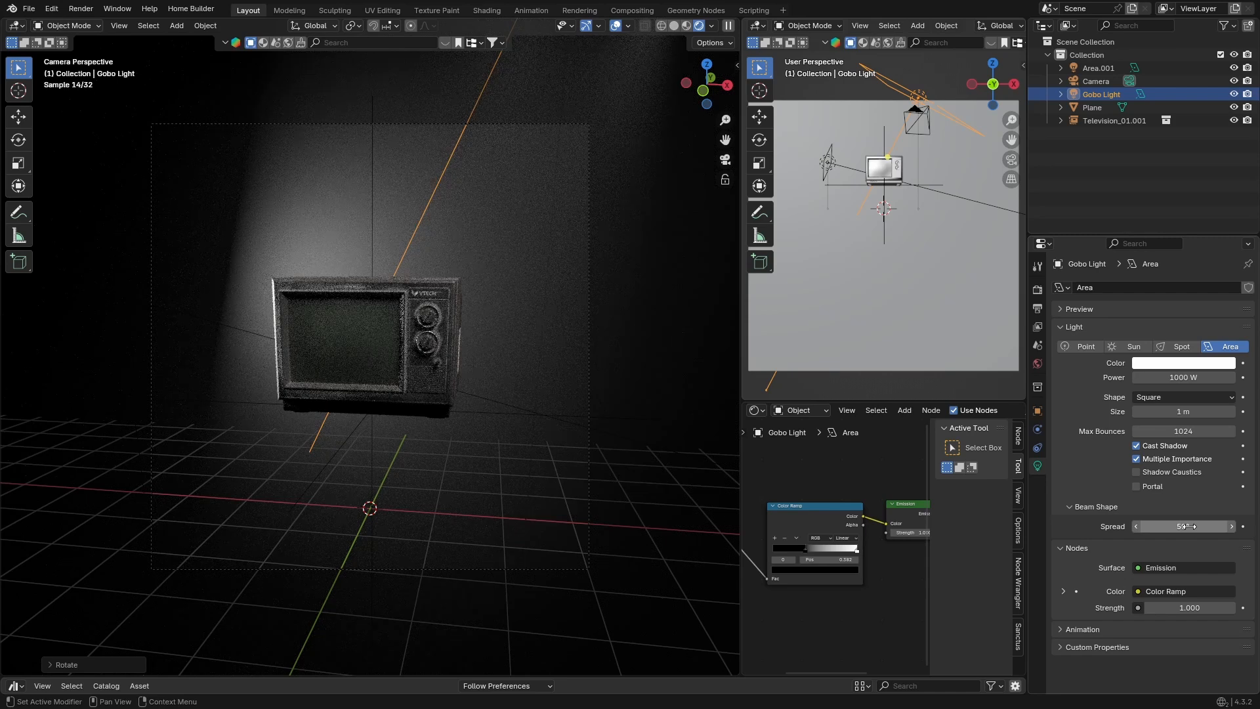
pyautogui.click(1190, 527)
pyautogui.write('1')
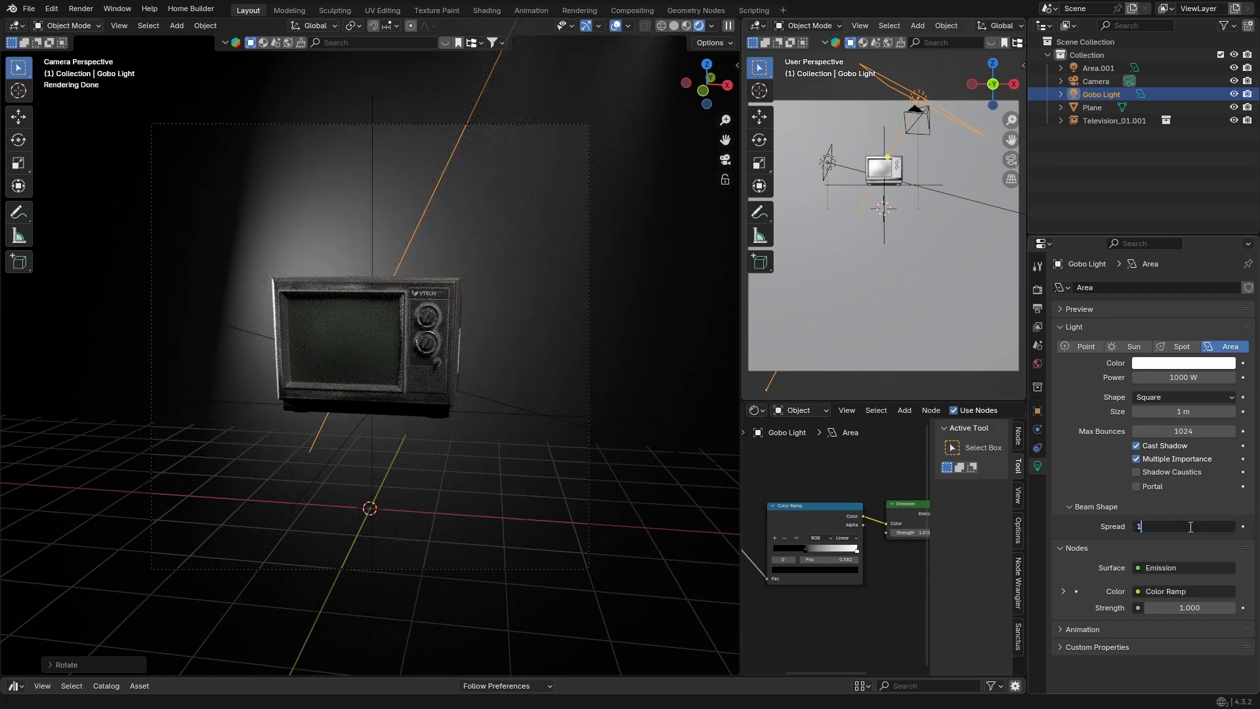
pyautogui.press('Return')
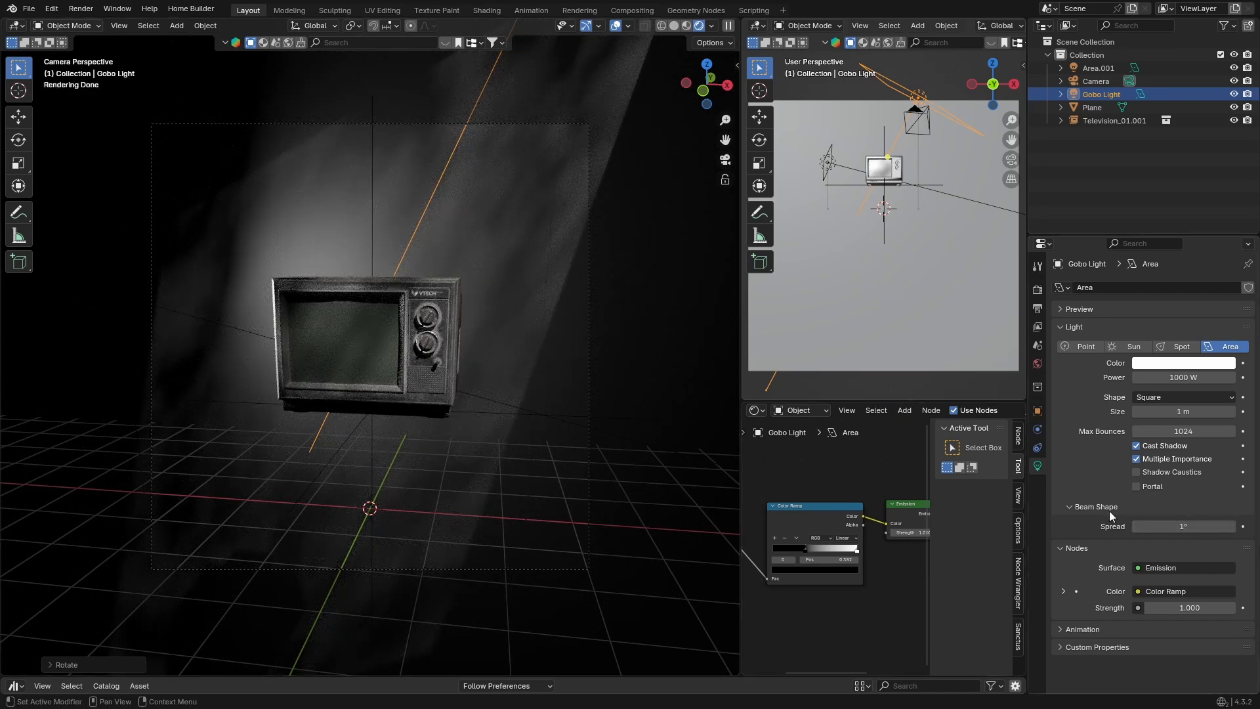
# Step: Compare a 2° spread on the Gobo Light once more and reset the spread to 1°
pyautogui.click(1165, 527)
pyautogui.press('BackSpace')
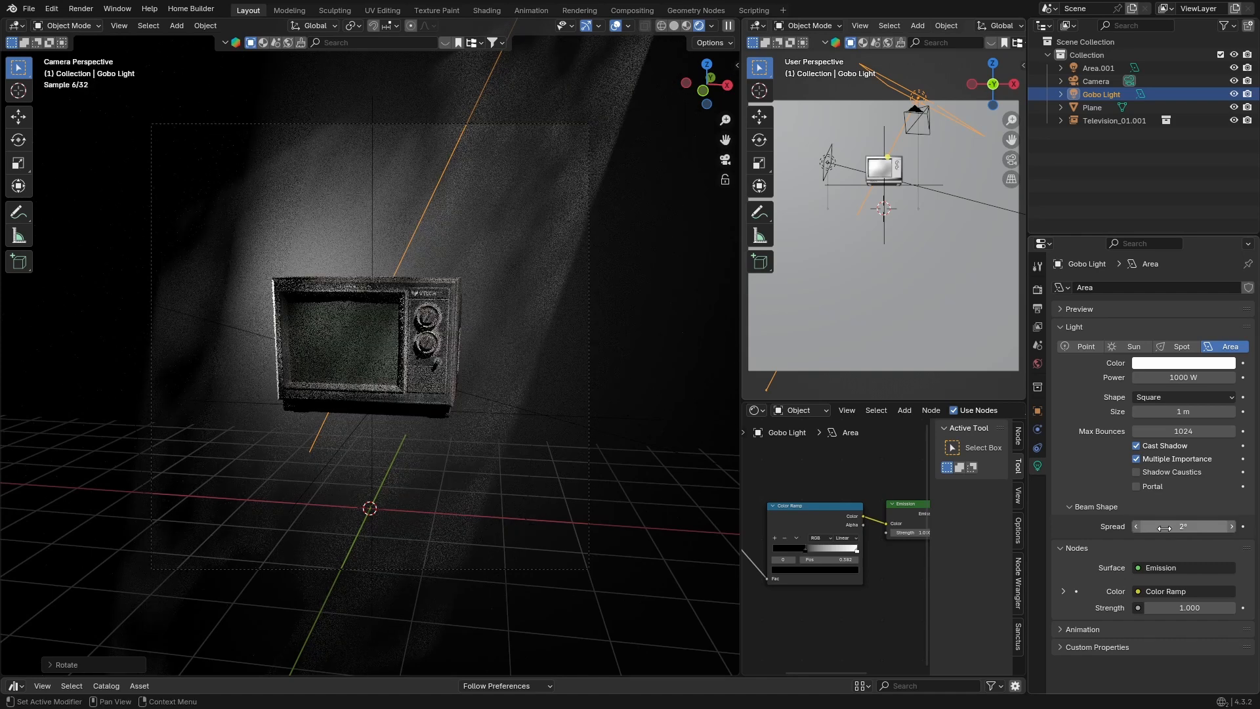
pyautogui.press('BackSpace')
pyautogui.write('1')
pyautogui.press('Return')
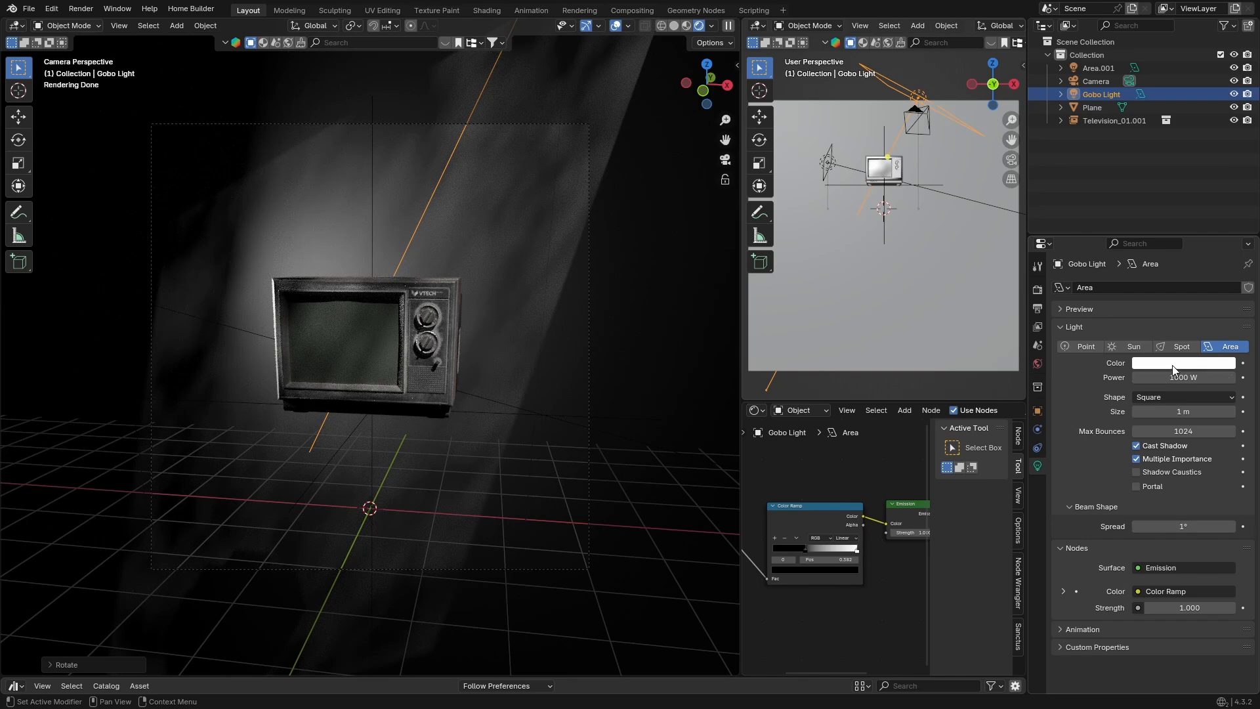
# Step: Try a white Base Color on the backdrop plane's material to inspect the gobo pattern, and restore it to black
pyautogui.click(509, 206)
pyautogui.click(1180, 428)
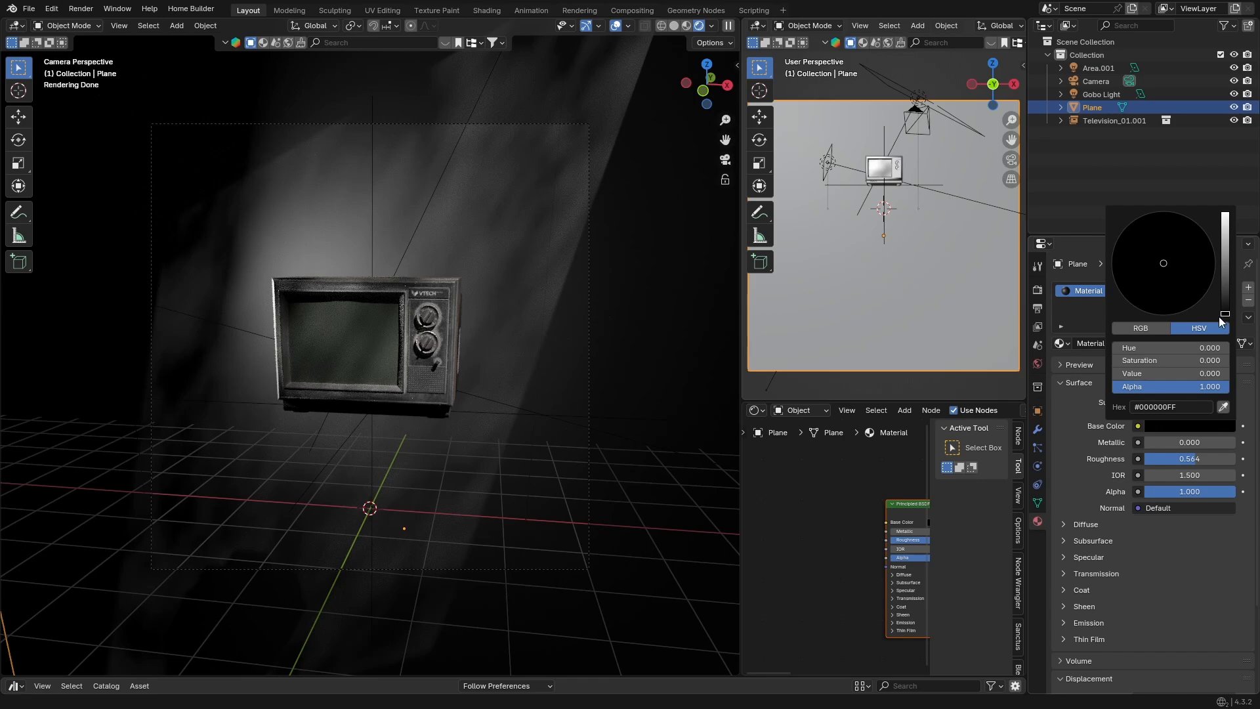
pyautogui.moveTo(1224, 311); pyautogui.dragTo(1225, 215)
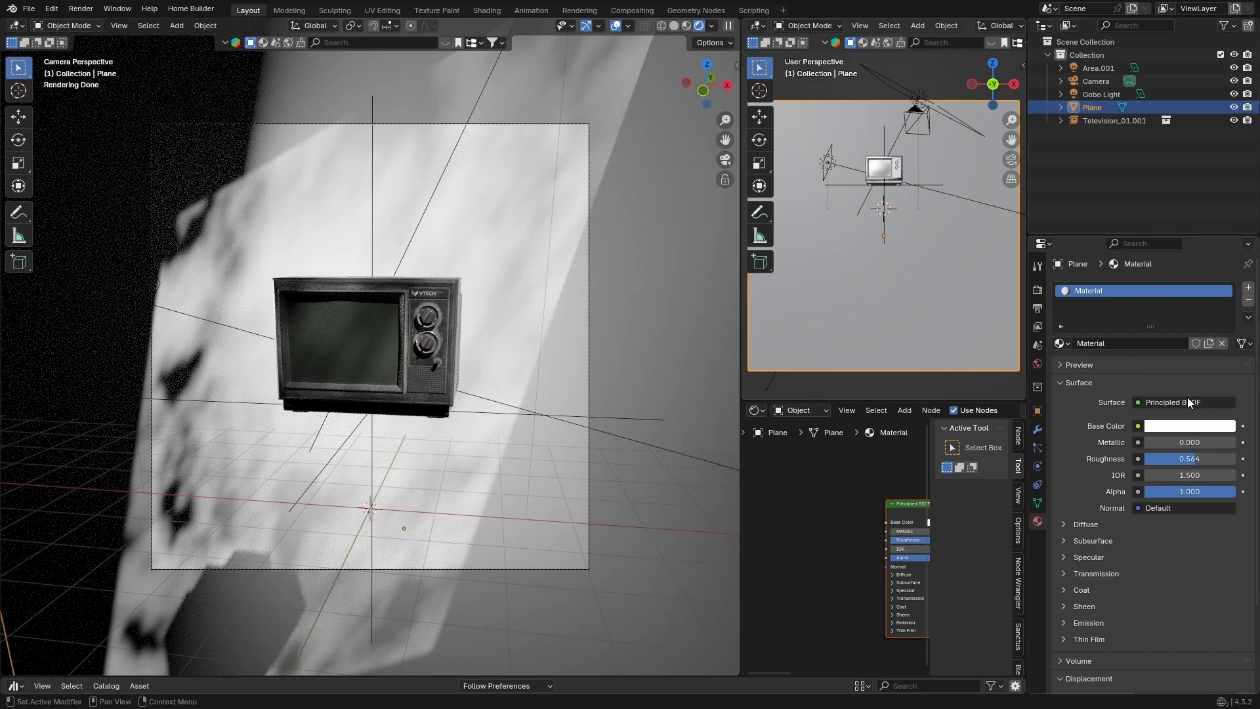
pyautogui.click(1185, 426)
pyautogui.moveTo(1224, 218); pyautogui.dragTo(1225, 314)
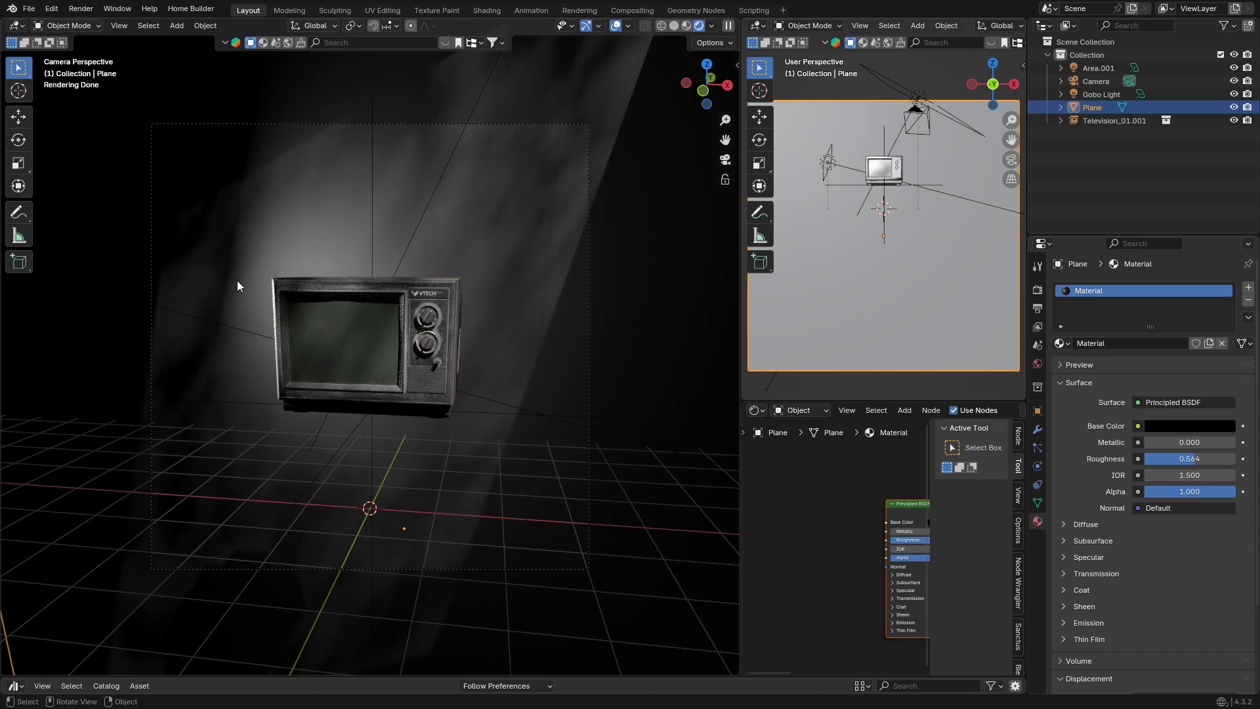
# Step: Add a cube beneath the television and scale it out horizontally into a wide floor slab
pyautogui.hotkey('shift', 'a')
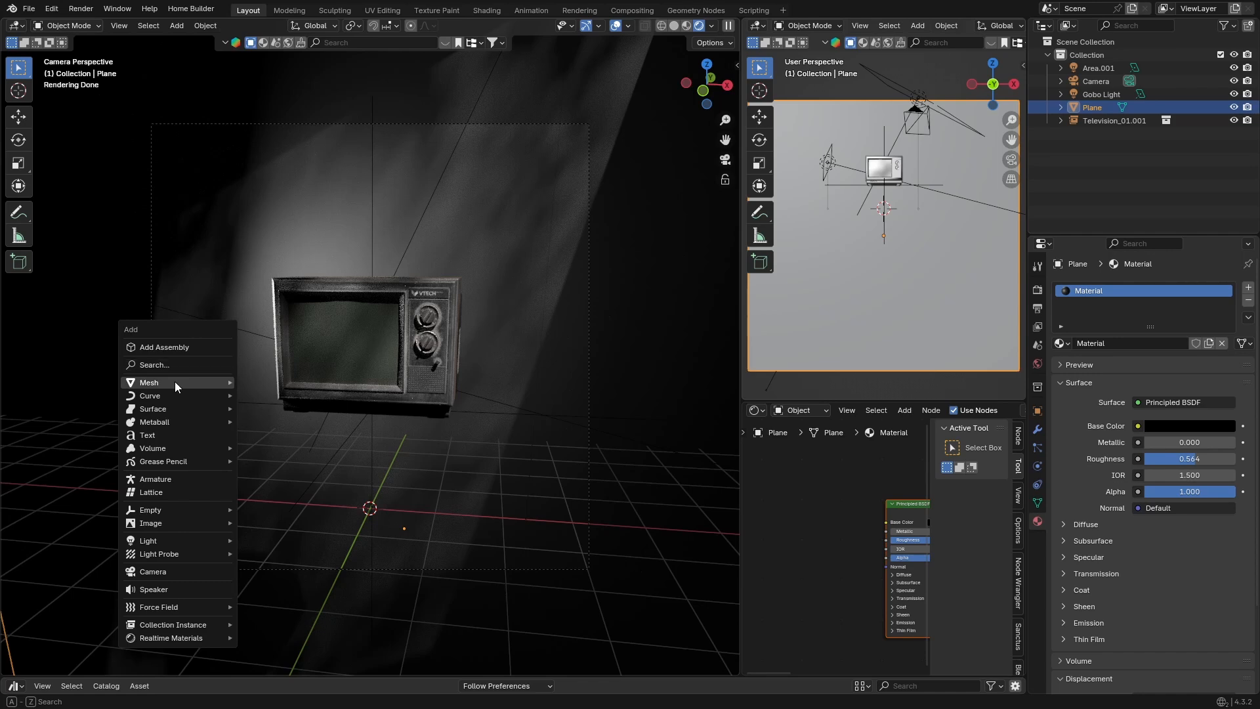
pyautogui.moveTo(175, 382)
pyautogui.click(270, 84)
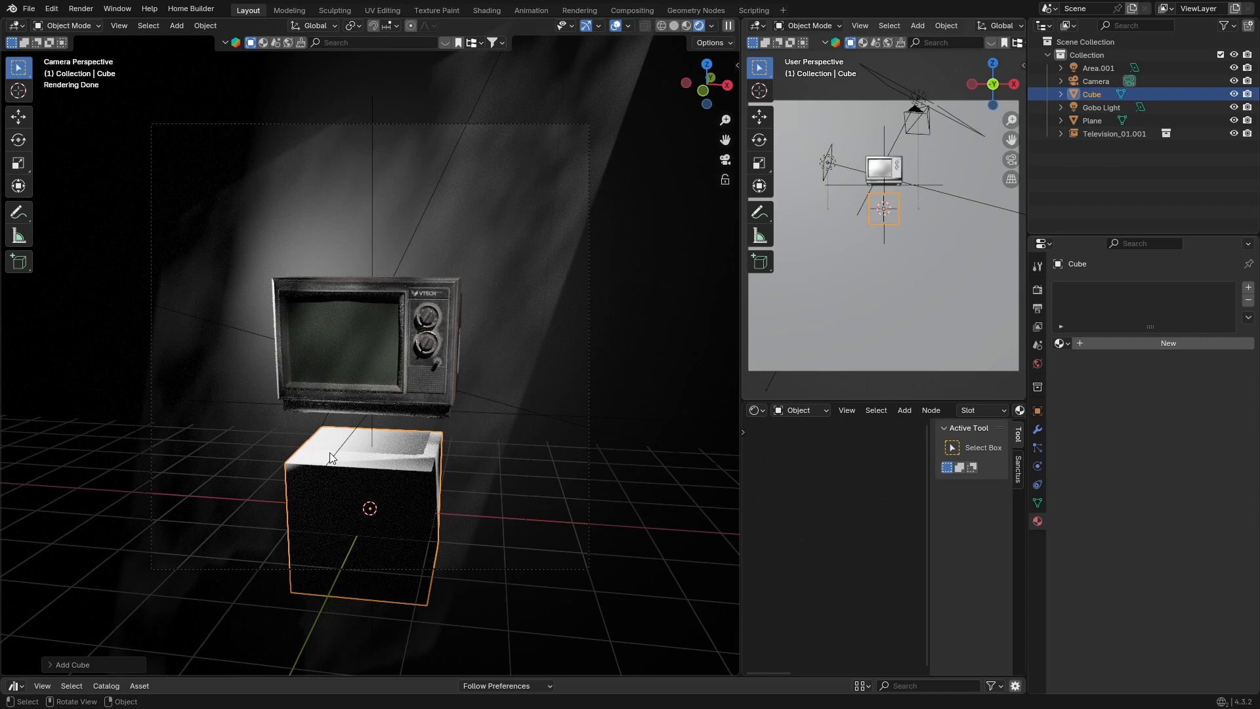
pyautogui.click(18, 163)
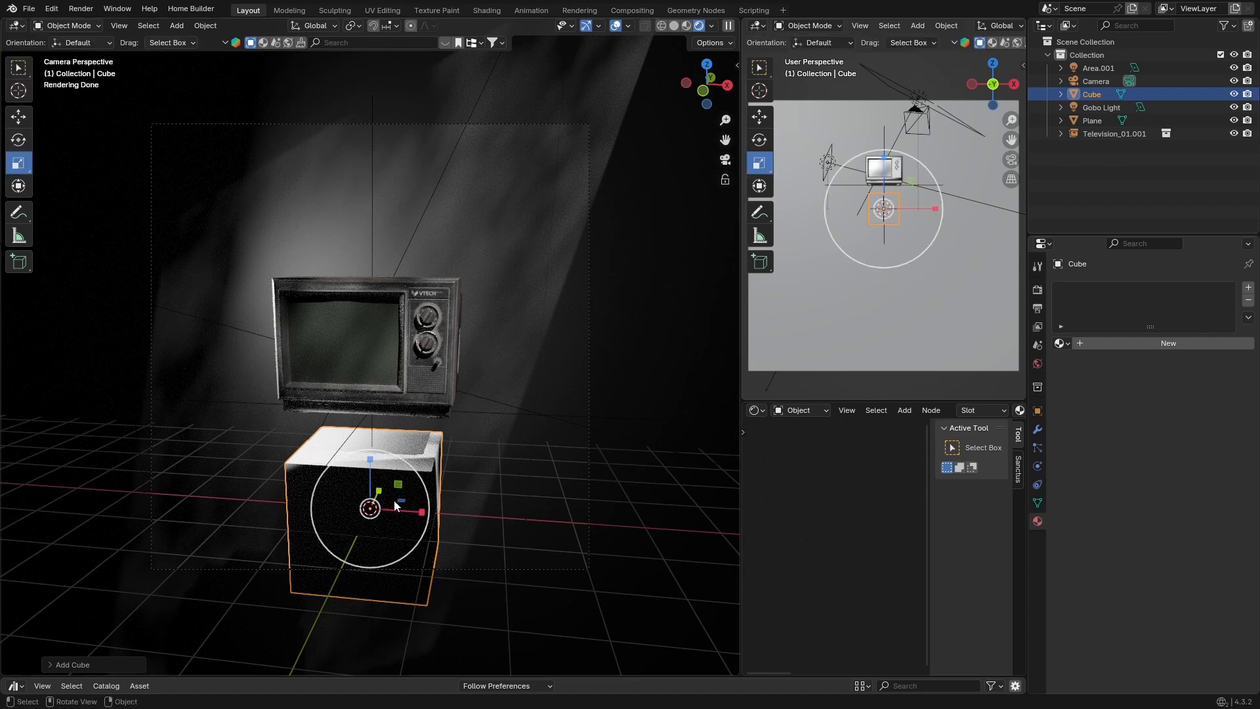
pyautogui.moveTo(400, 501); pyautogui.dragTo(675, 534)
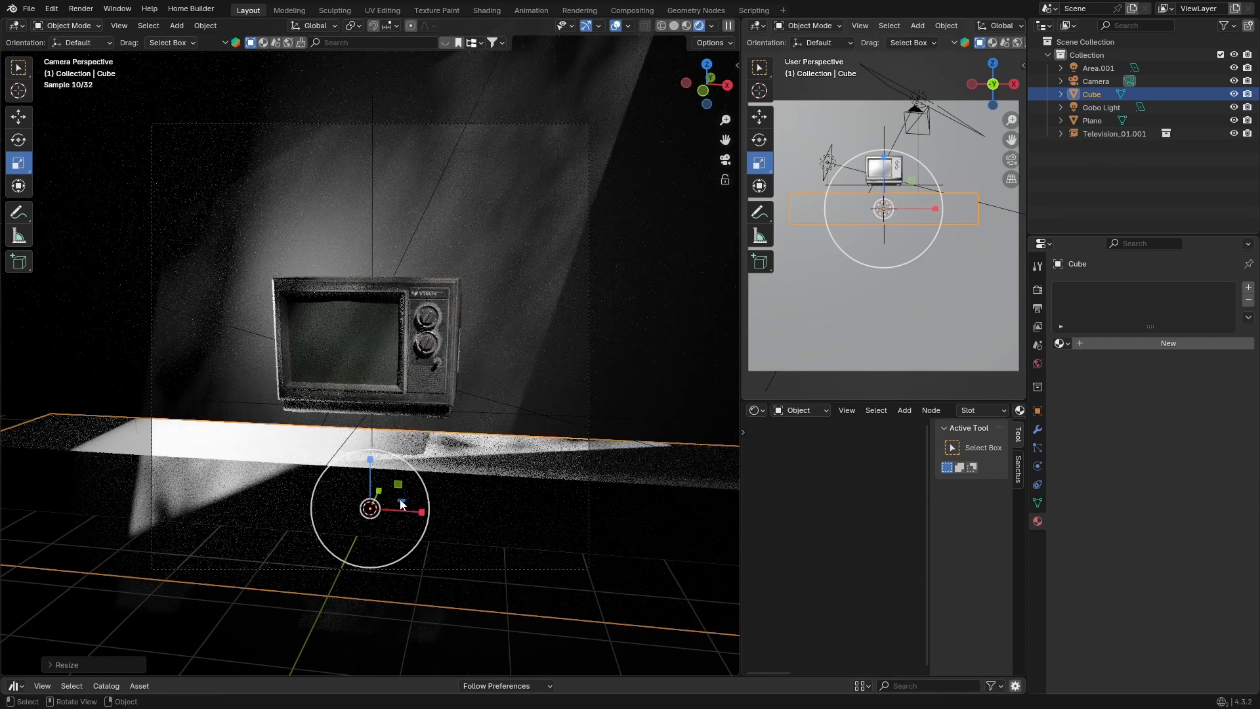
pyautogui.moveTo(401, 504); pyautogui.dragTo(671, 529)
# Step: Compare the gobo lighting with and without the floor cube by hiding it and showing it again
pyautogui.click(84, 498)
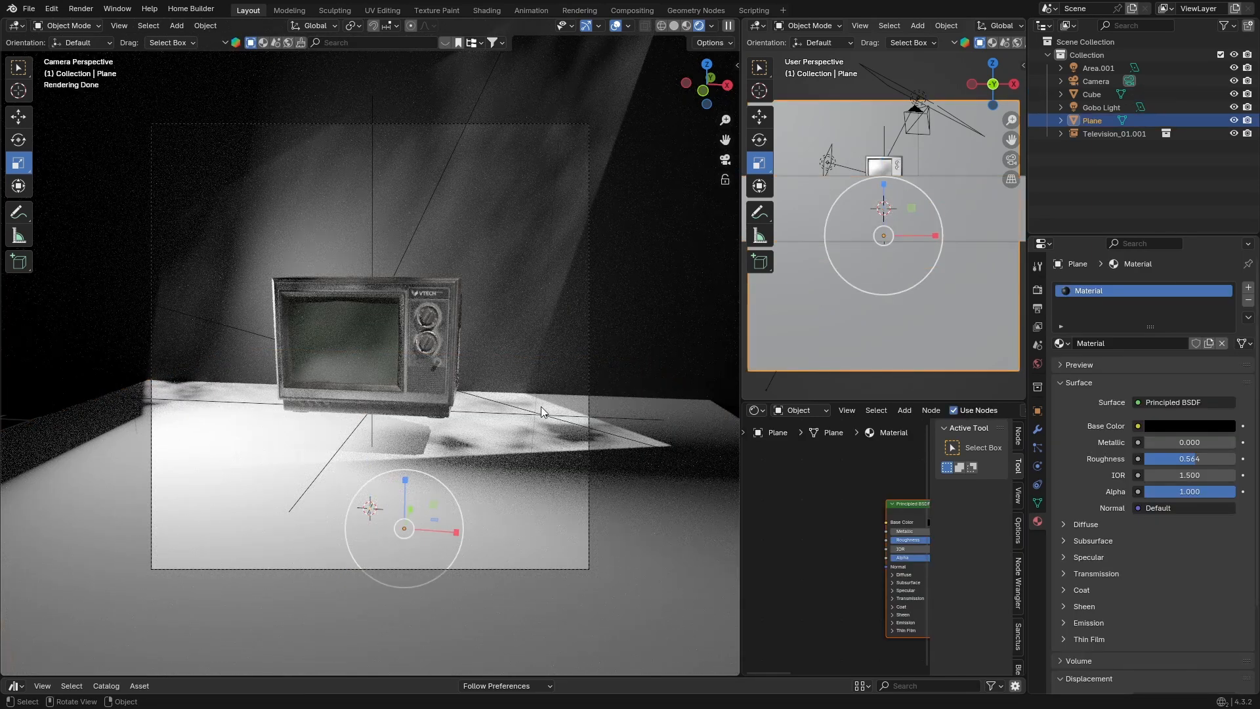
pyautogui.click(501, 459)
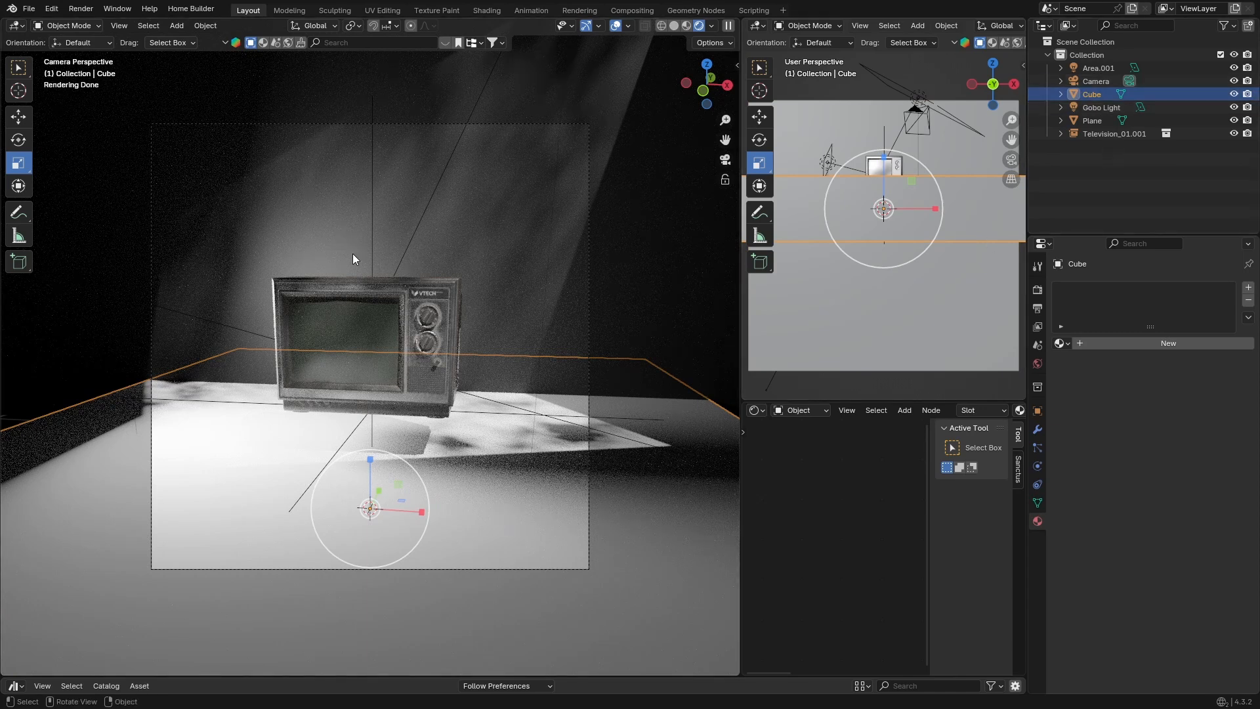
pyautogui.click(1234, 94)
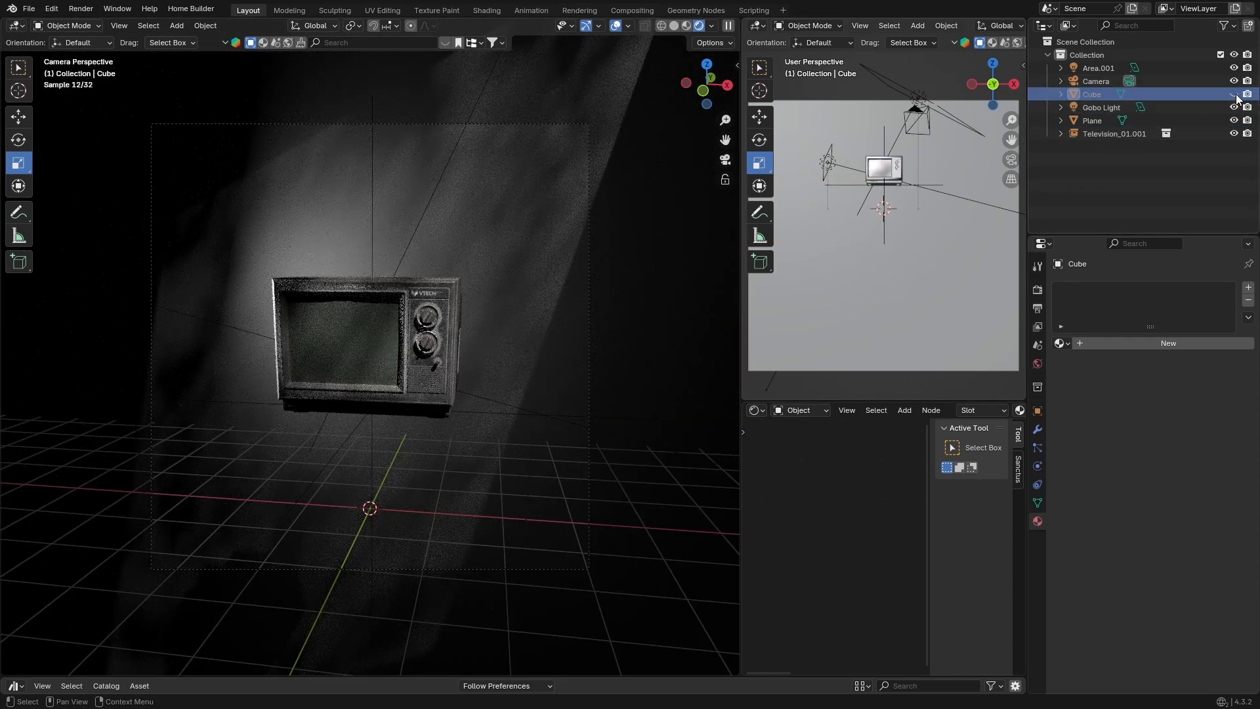
pyautogui.click(1235, 95)
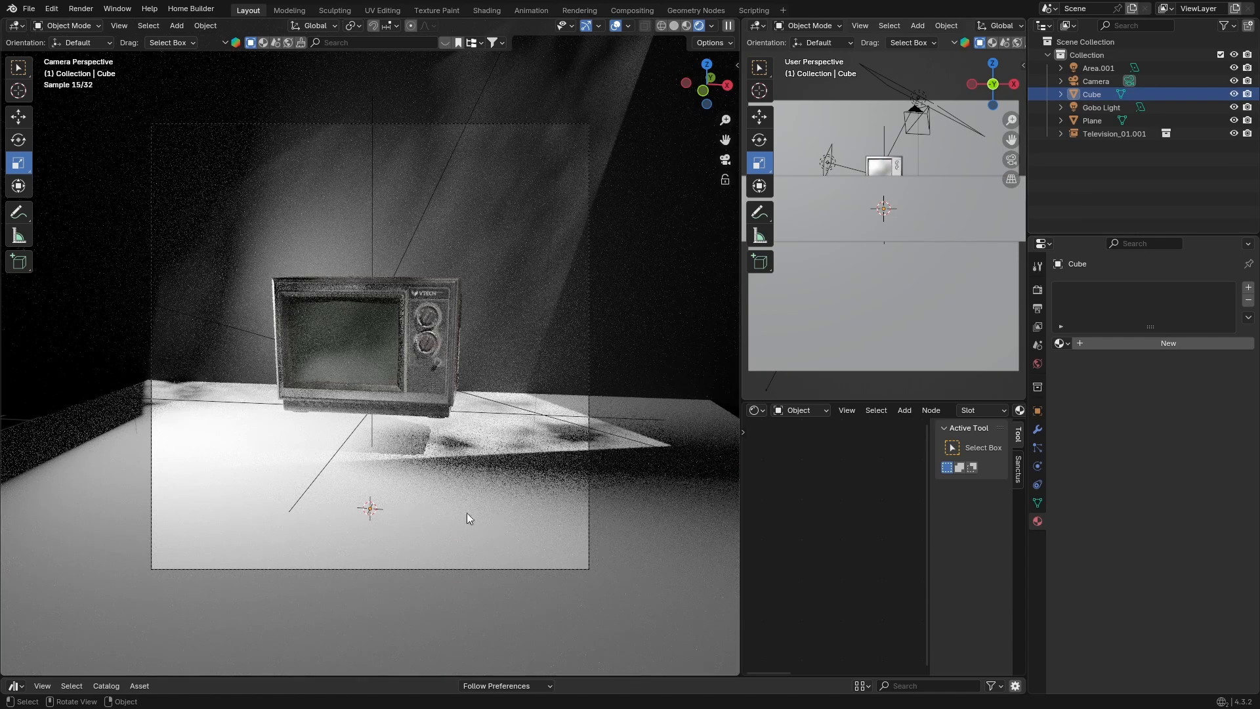
# Step: Try a new material with Metallic 1.000 and adjusted roughness on the floor cube, and delete the cube
pyautogui.click(1155, 344)
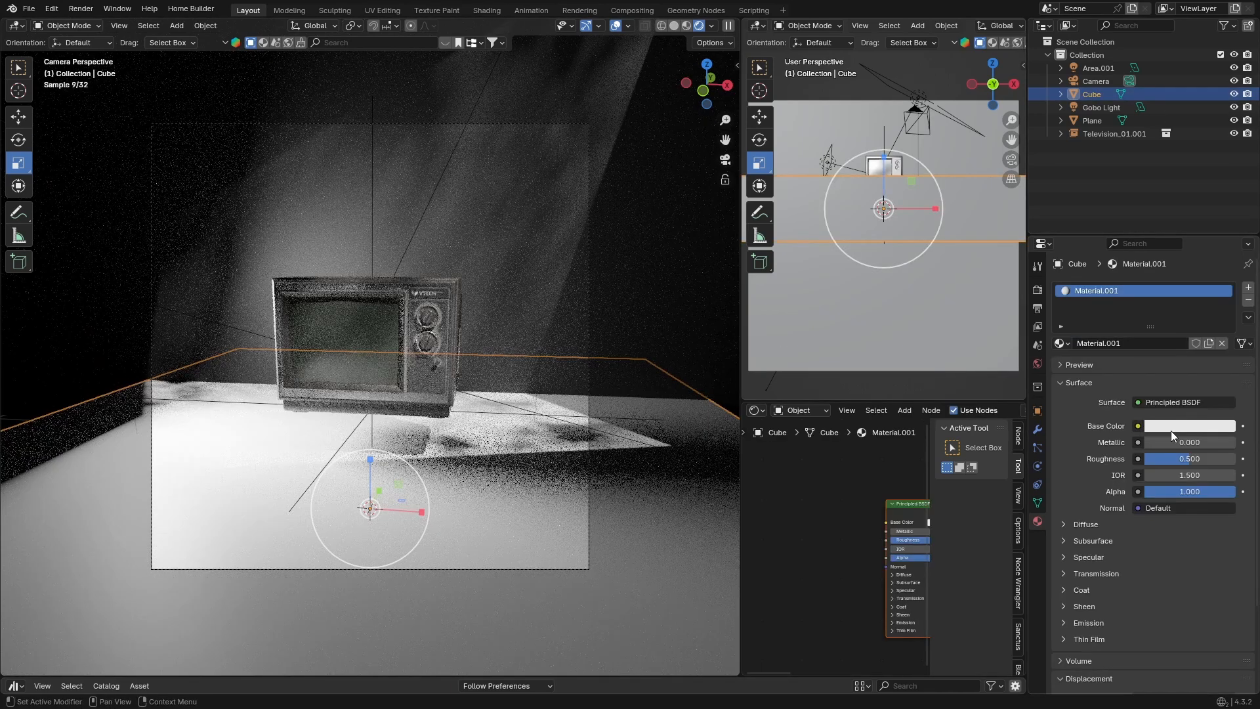
pyautogui.click(1172, 428)
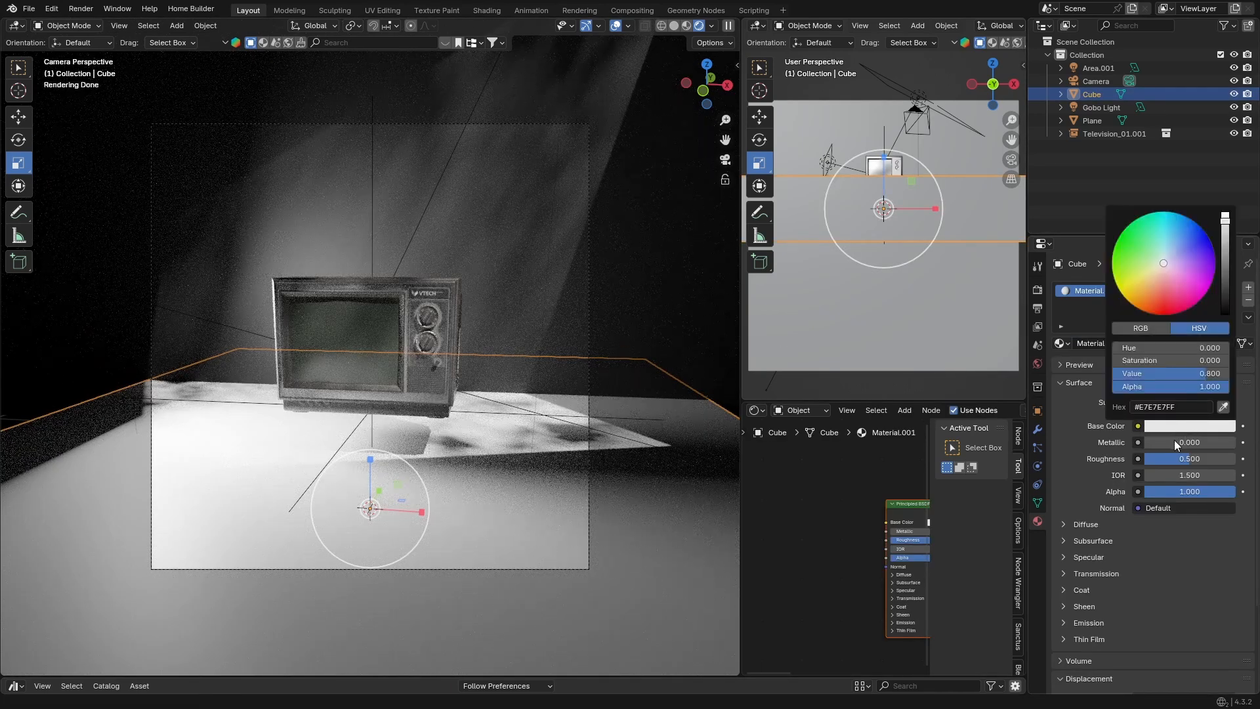
pyautogui.moveTo(1175, 443); pyautogui.dragTo(1234, 443)
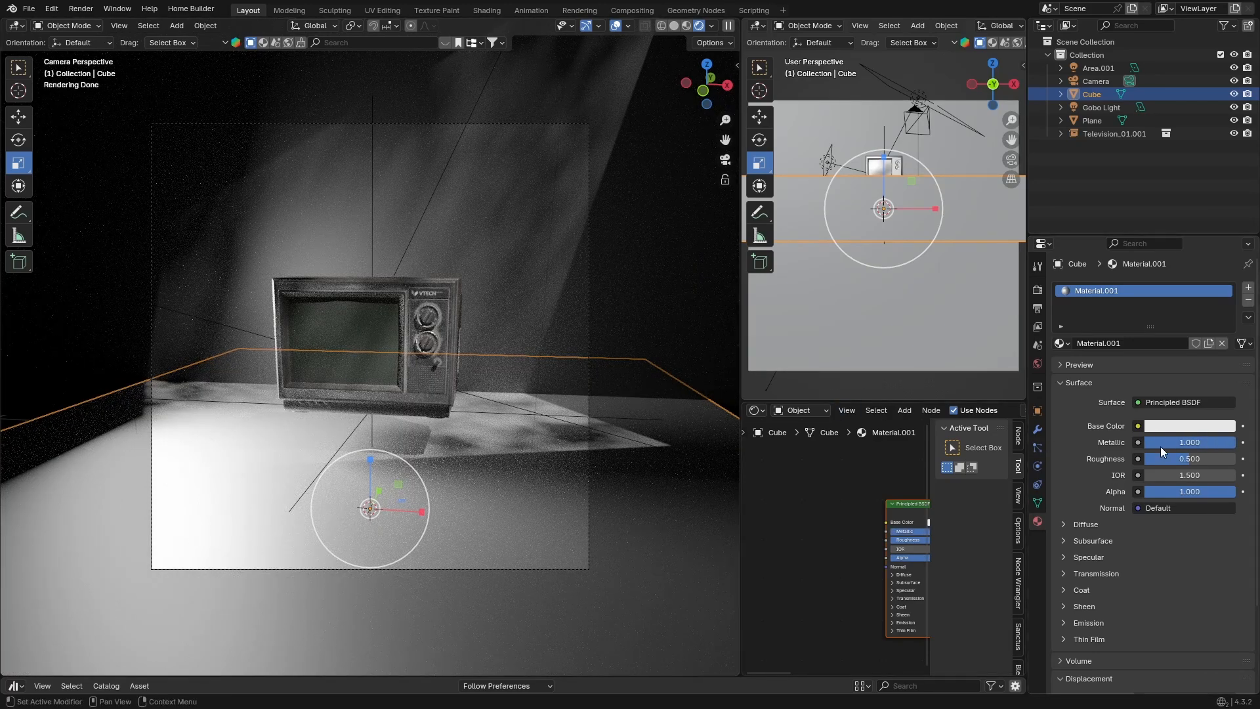
pyautogui.moveTo(1184, 458)
pyautogui.mouseDown()
pyautogui.moveTo(1149, 458)
pyautogui.moveTo(1234, 458)
pyautogui.moveTo(1178, 458)
pyautogui.mouseUp()
pyautogui.press('Delete')
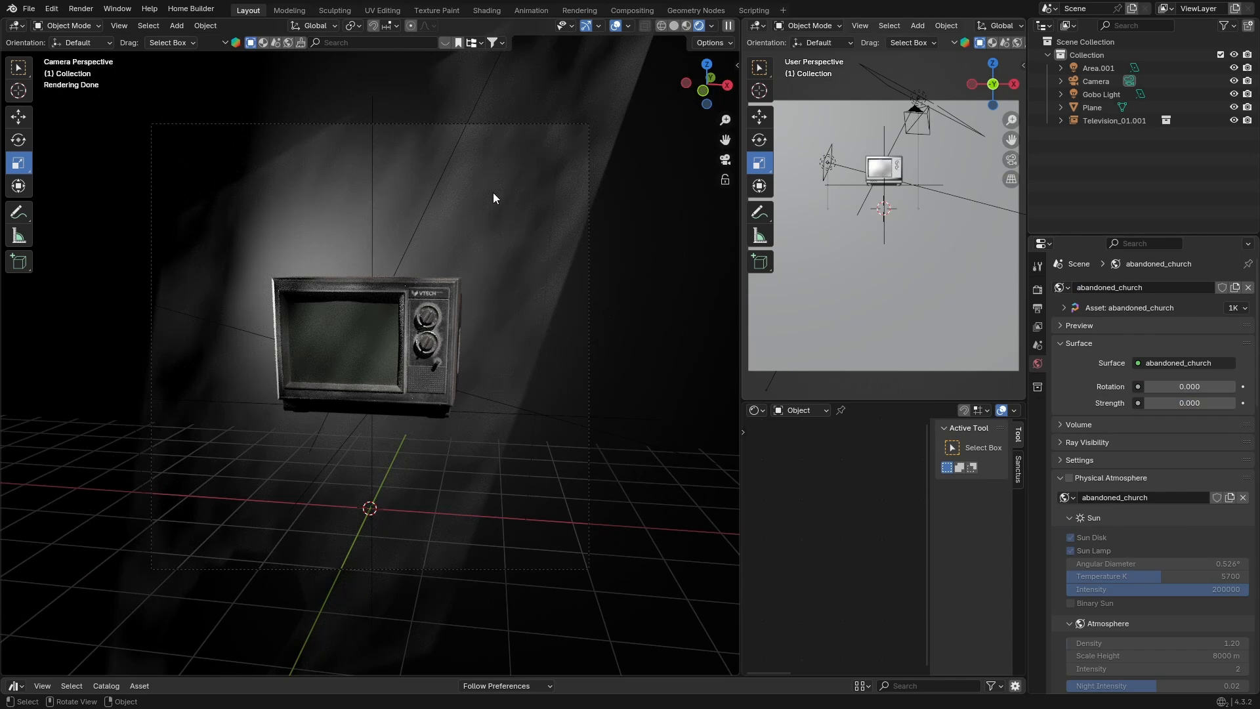
# Step: Set the Gobo Light's area size to 0.95 m
pyautogui.click(542, 368)
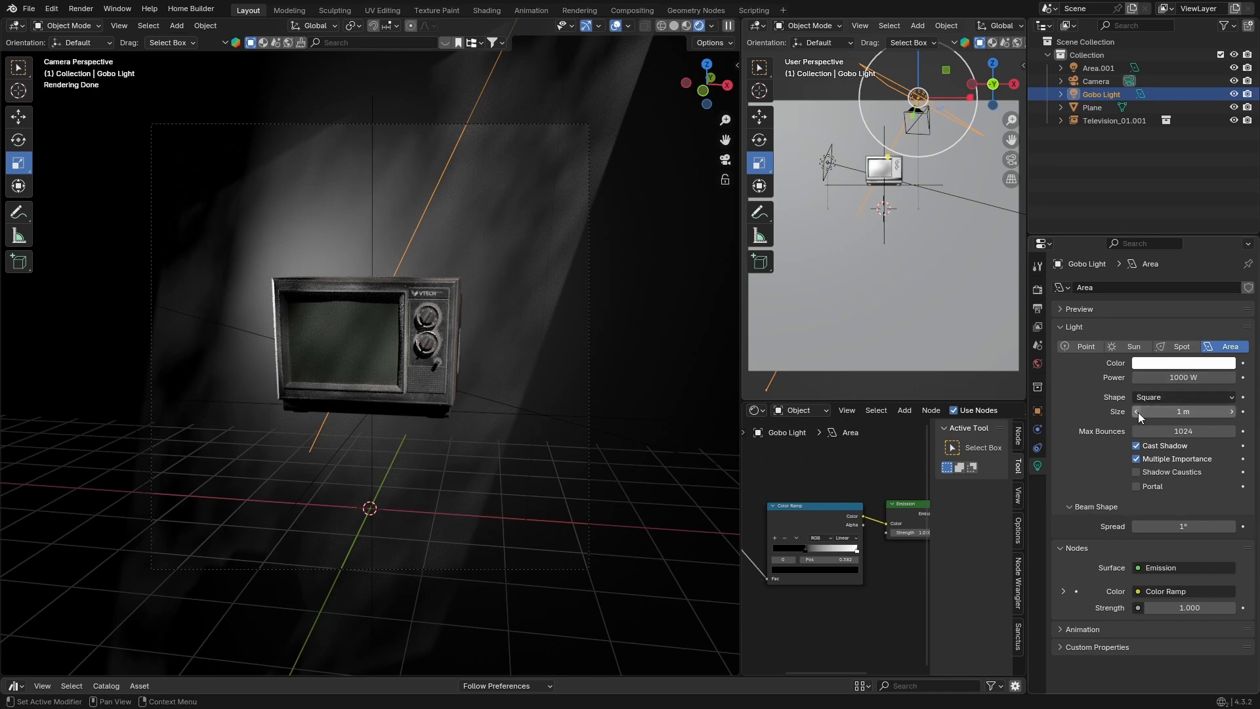
pyautogui.moveTo(1163, 411)
pyautogui.mouseDown()
pyautogui.moveTo(1214, 412)
pyautogui.moveTo(1159, 411)
pyautogui.mouseUp()
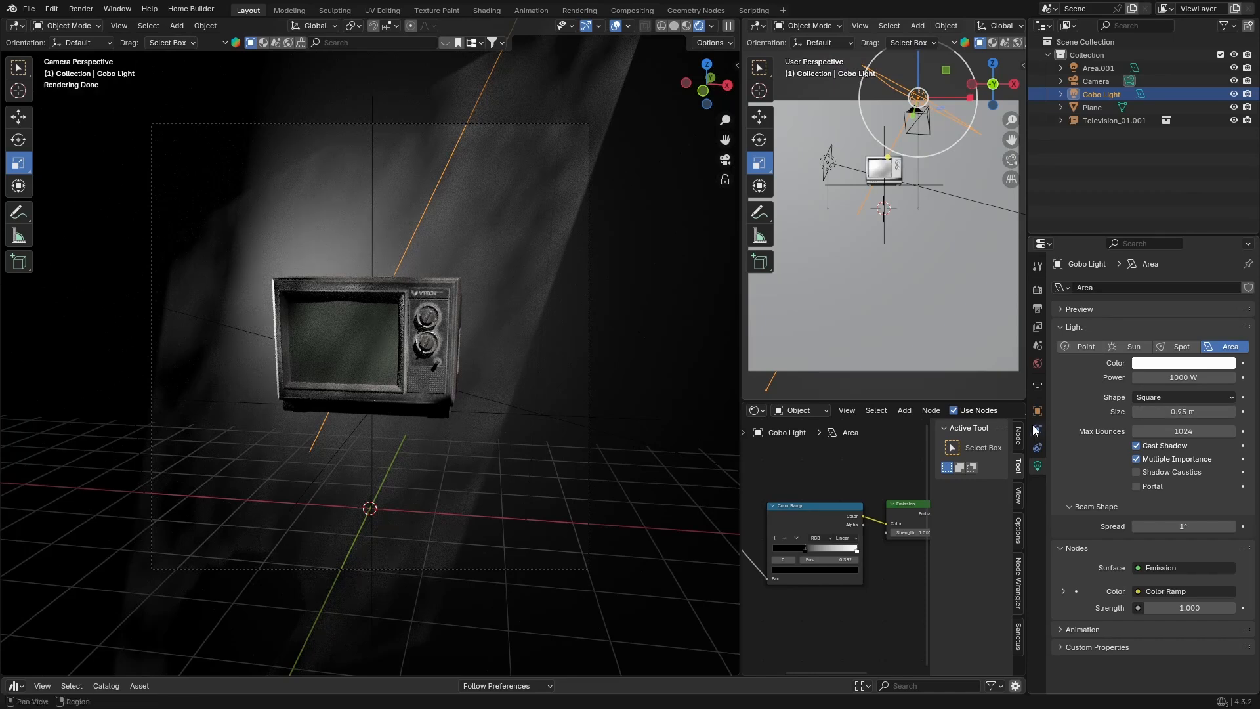